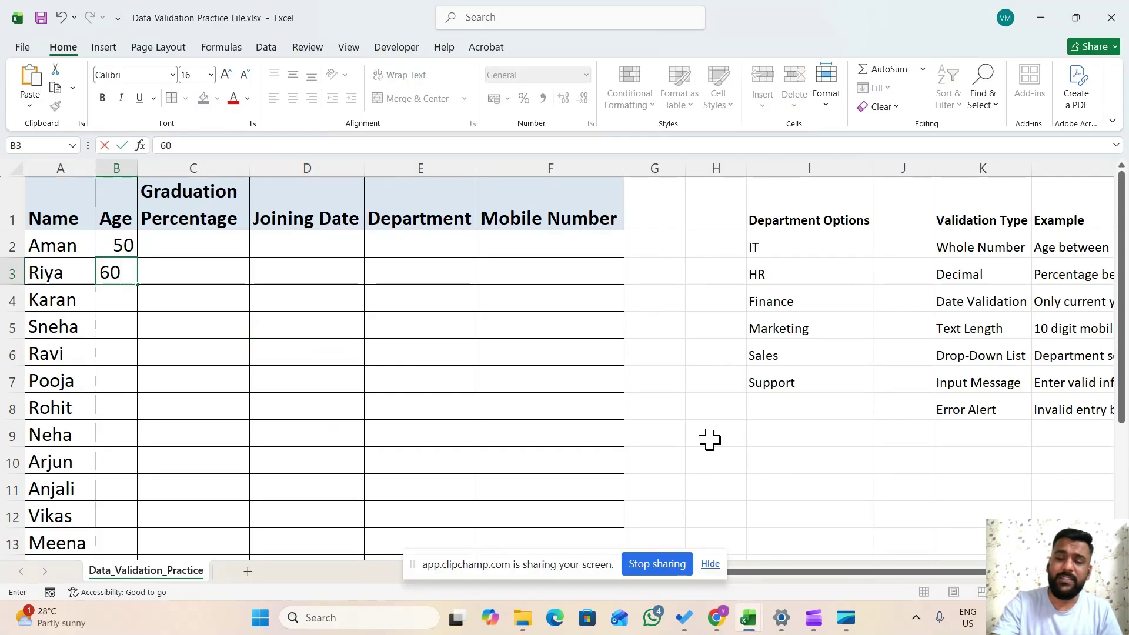
Step: Confirm the age entry in B3, and enter the ages 48 and 62 in B4 and B5
key(Return)
text(48)
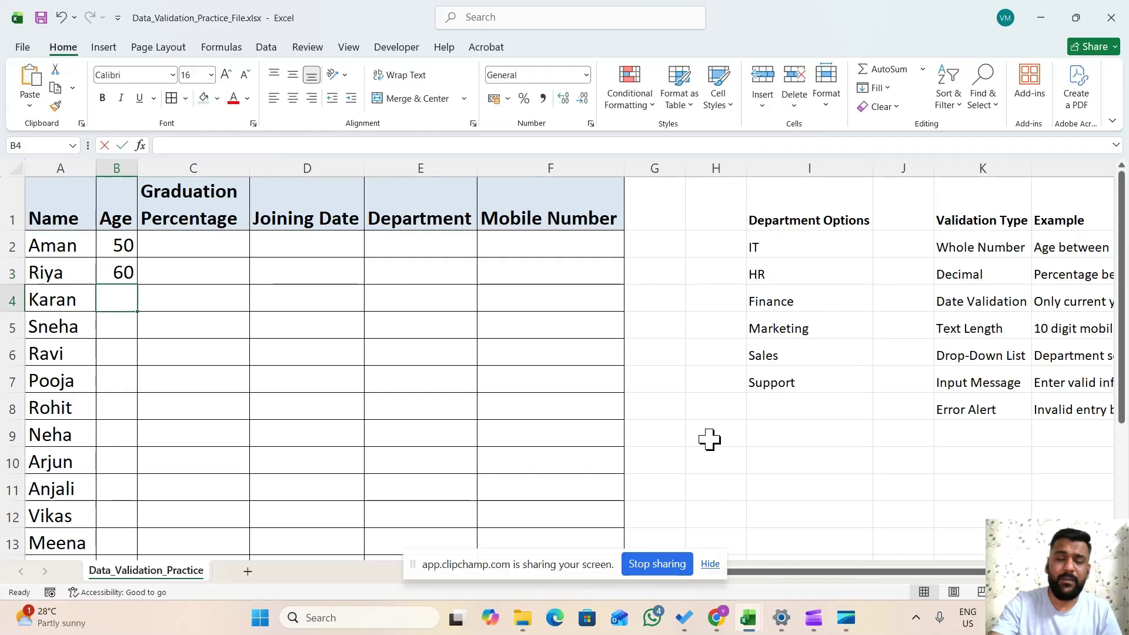
key(Return)
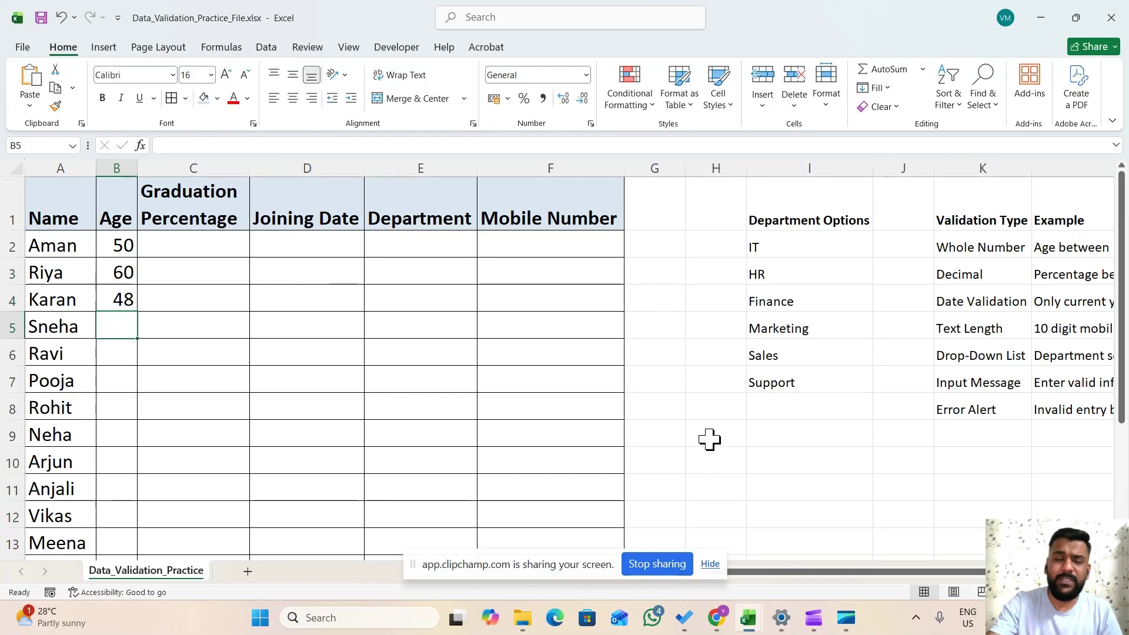
text(62)
key(Return)
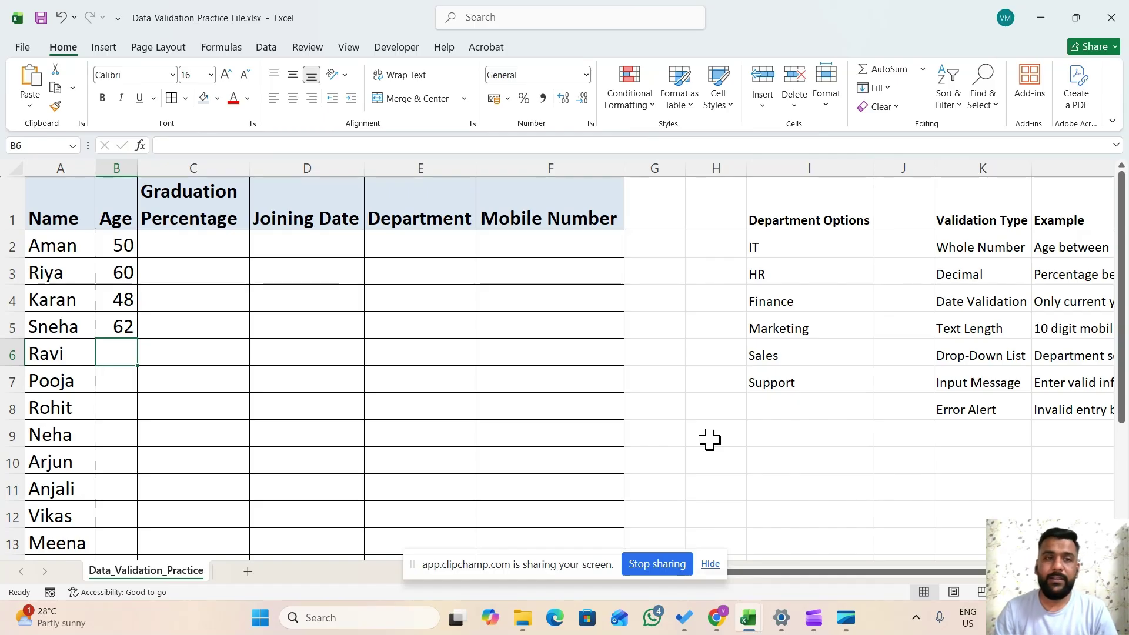
Step: Enter the deliberately misspelled department "Markketing" in cell E2
key(Down)
key(Up)
key(Up)
key(Up)
key(Up)
key(Up)
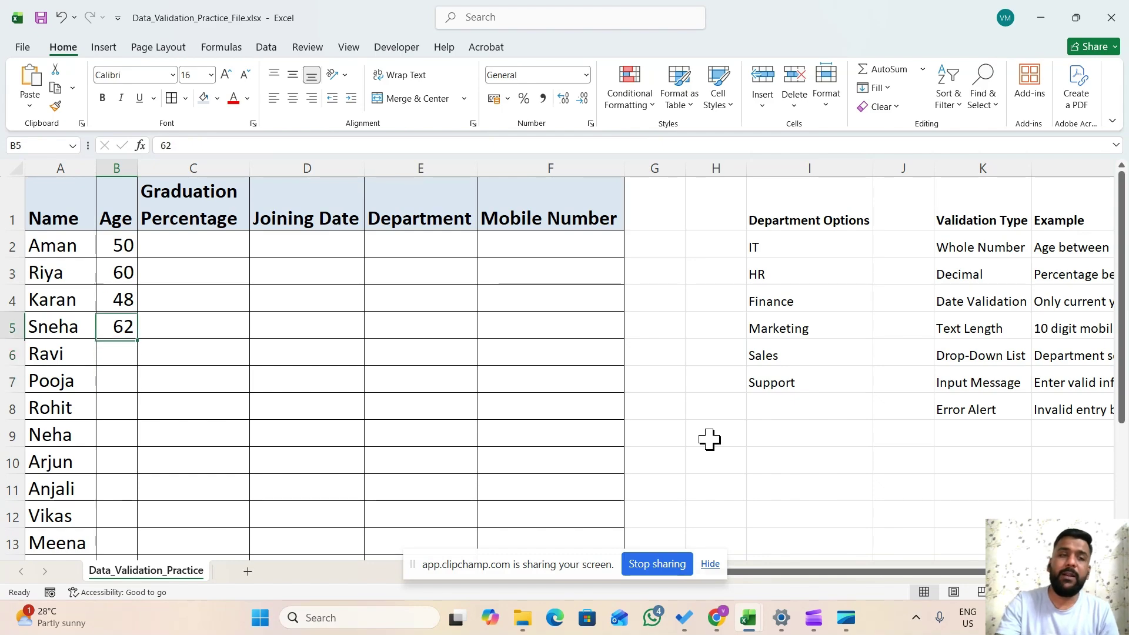
key(Right)
key(Right)
key(Right)
key(Right)
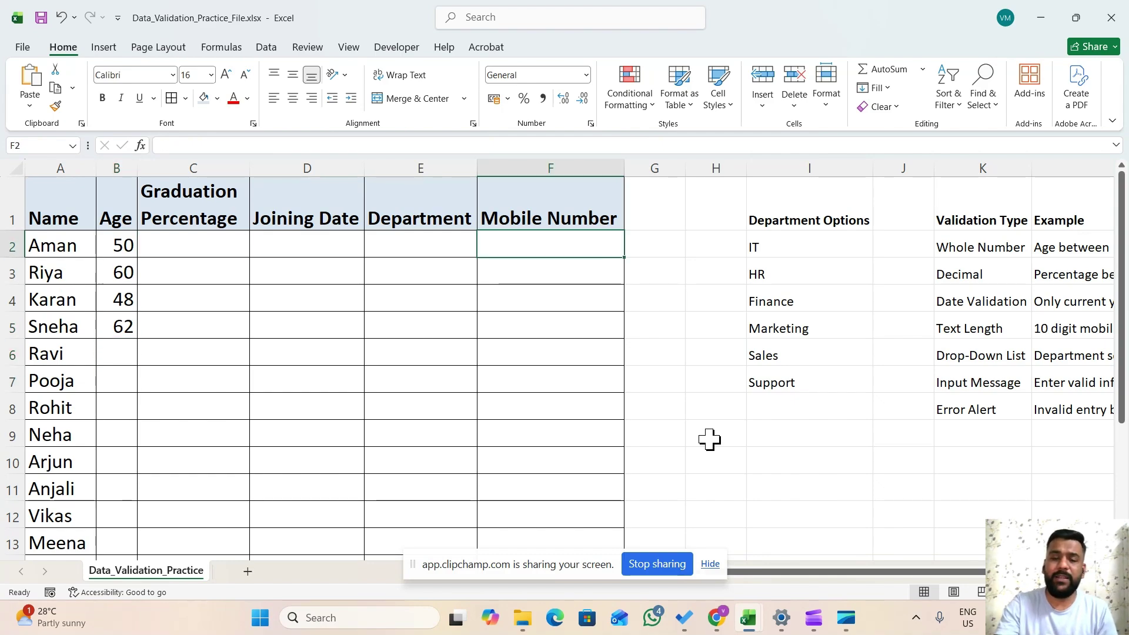
key(Left)
text(Markk)
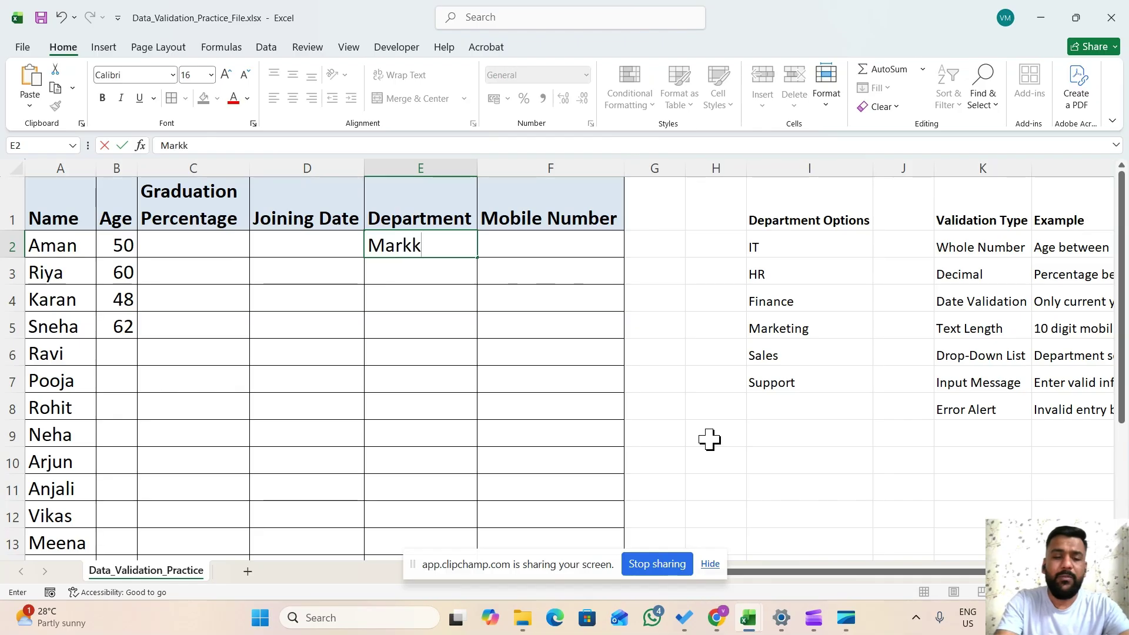
text(etin)
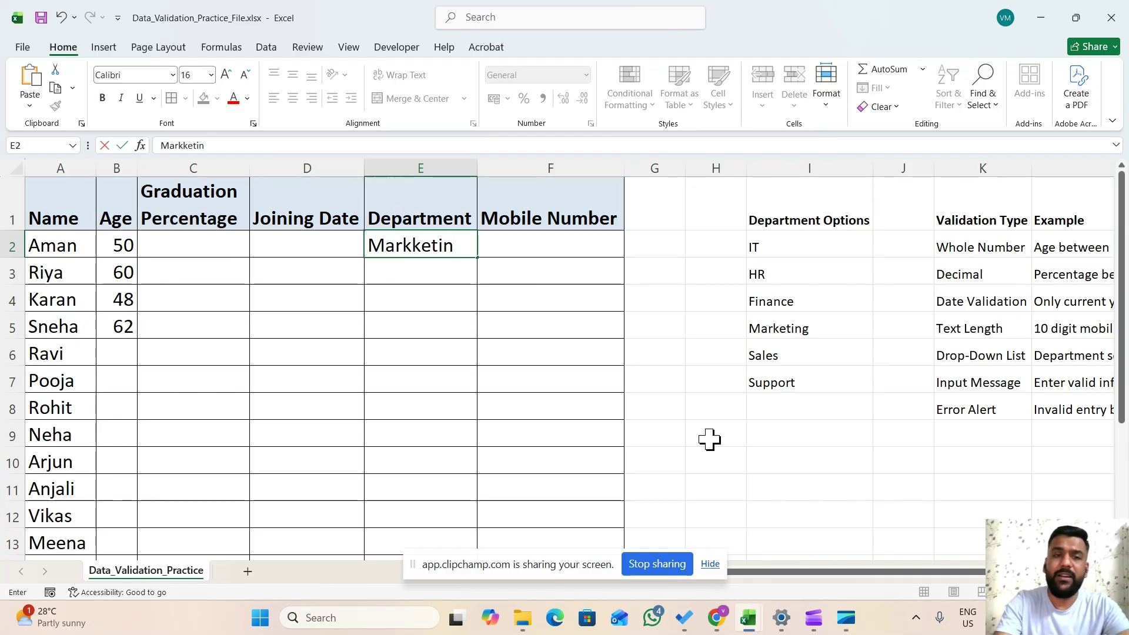
text(g)
key(Return)
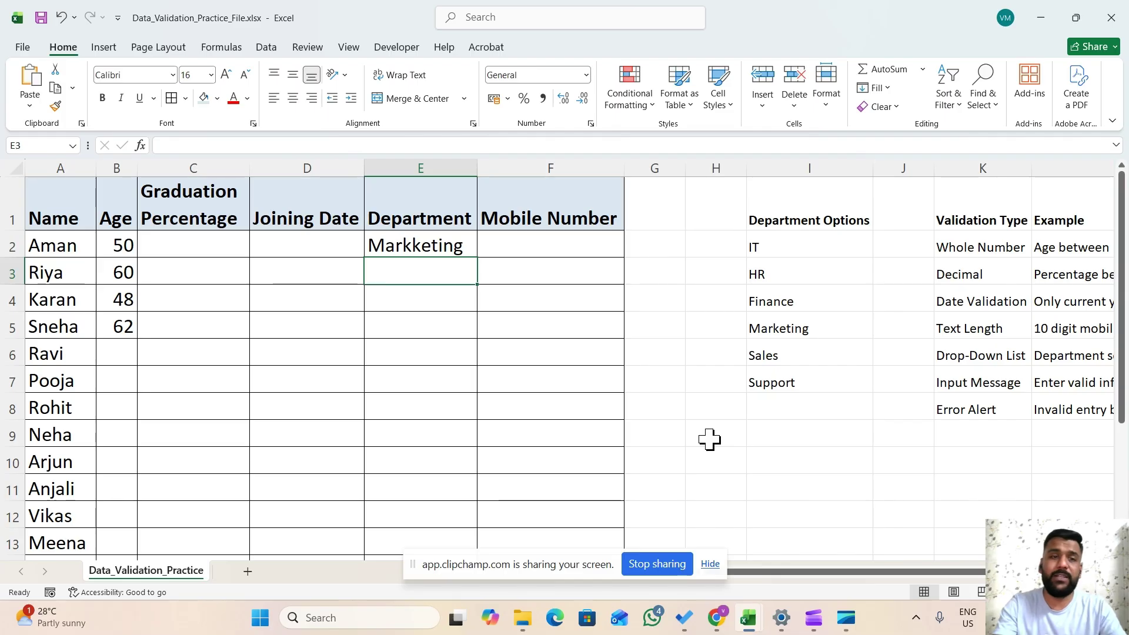
Step: Clear the sample entries from the range B2:E5, covering the Age to Department columns
key(Left)
key(Left)
key(Left)
key(Up)
key(shift+Down)
key(shift+Down)
key(shift+Down)
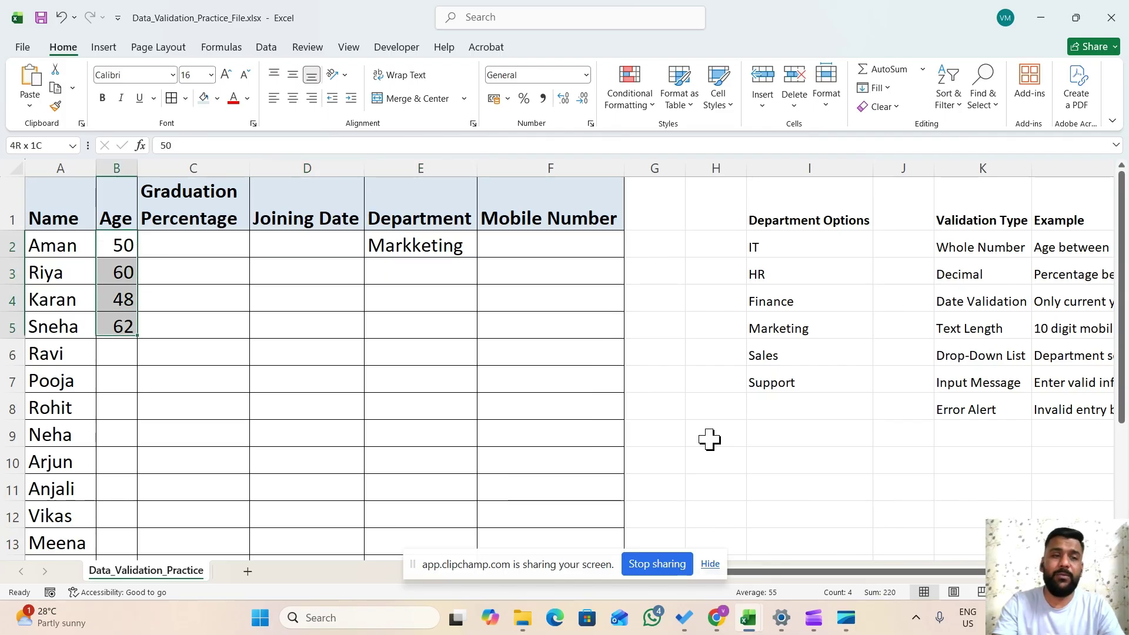
key(shift+Right)
key(shift+Right)
key(shift+Right)
key(Delete)
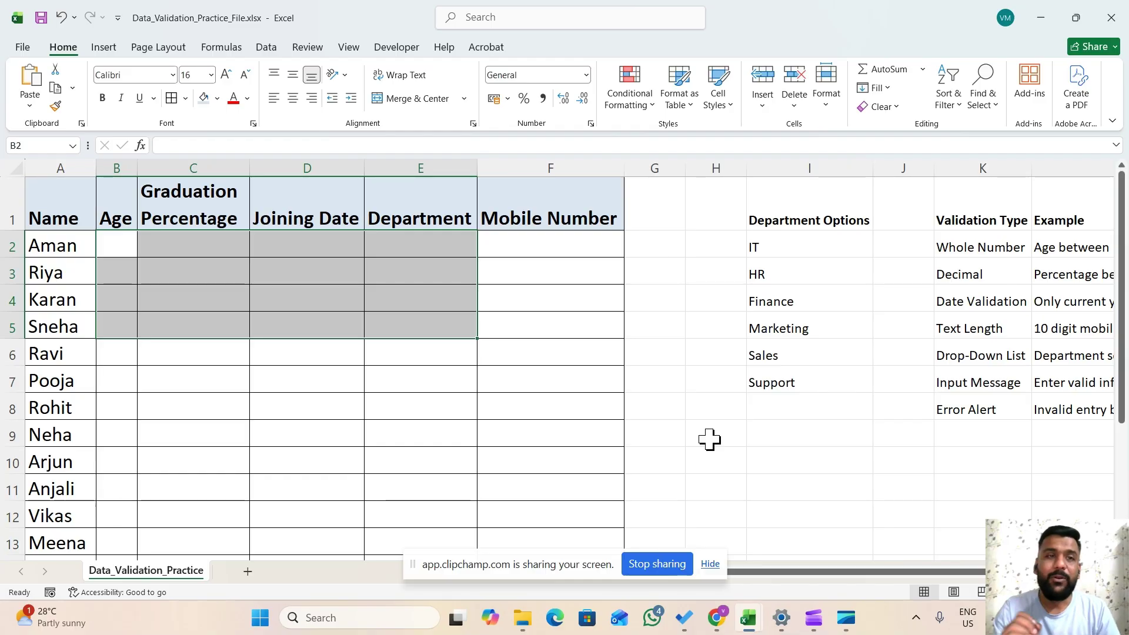
Step: Open the Data Validation dialog for cell F7 and view its input message options and validation criteria
click(267, 52)
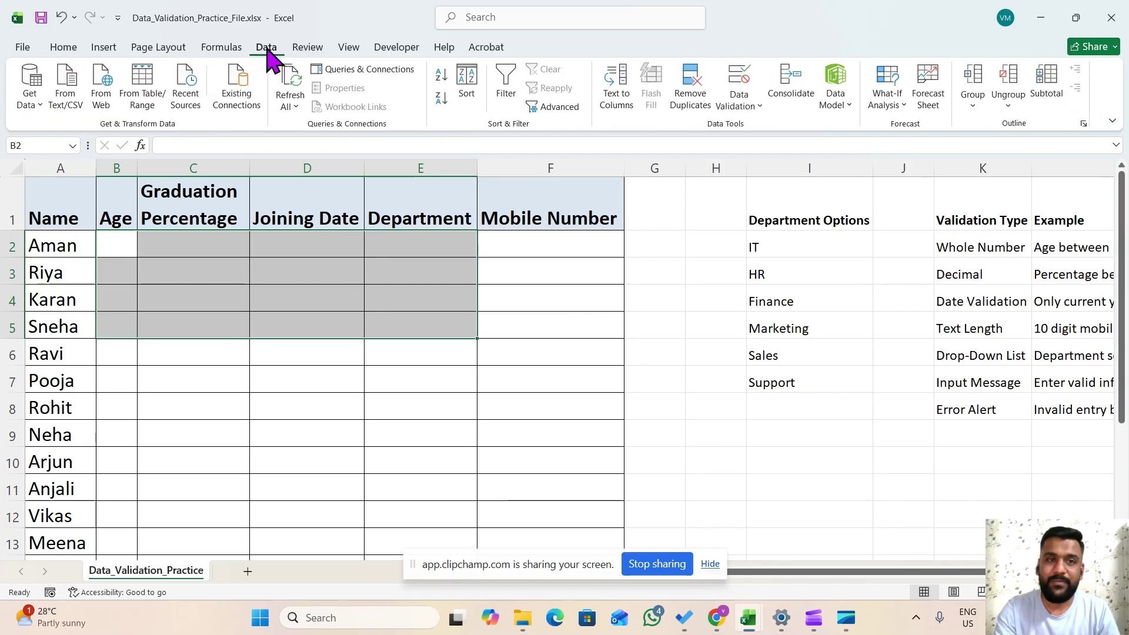
click(527, 367)
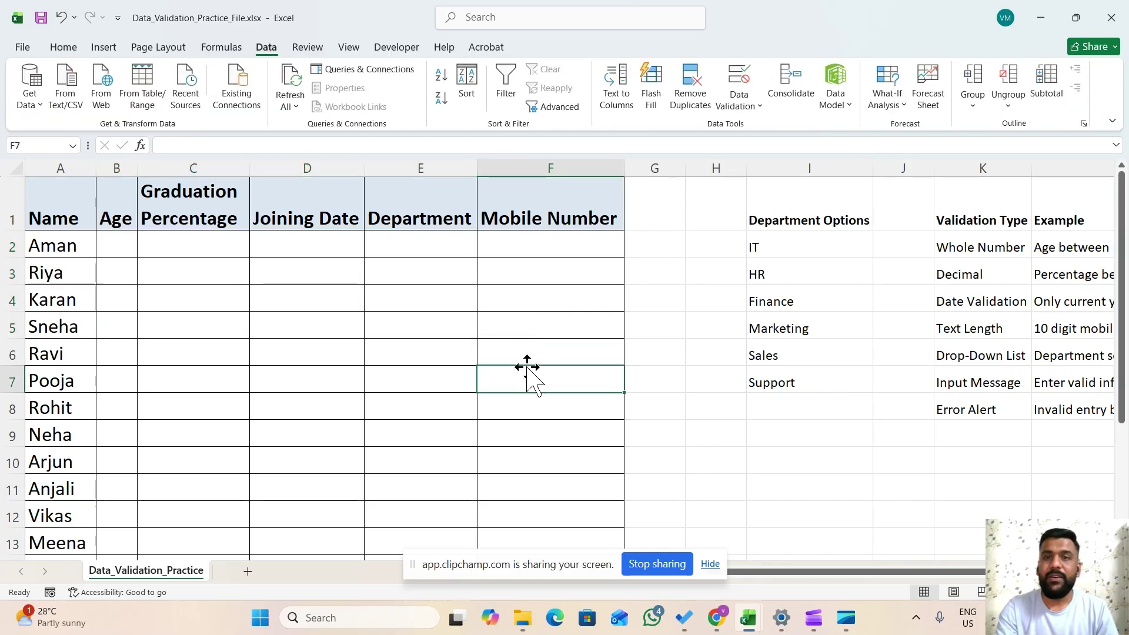
click(748, 108)
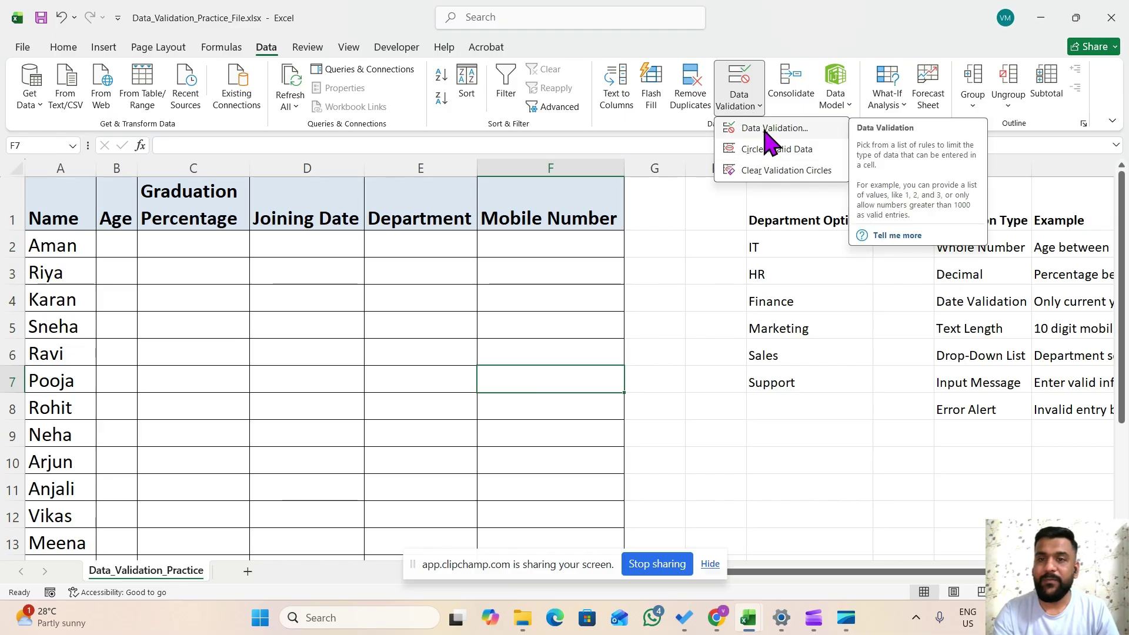
click(765, 131)
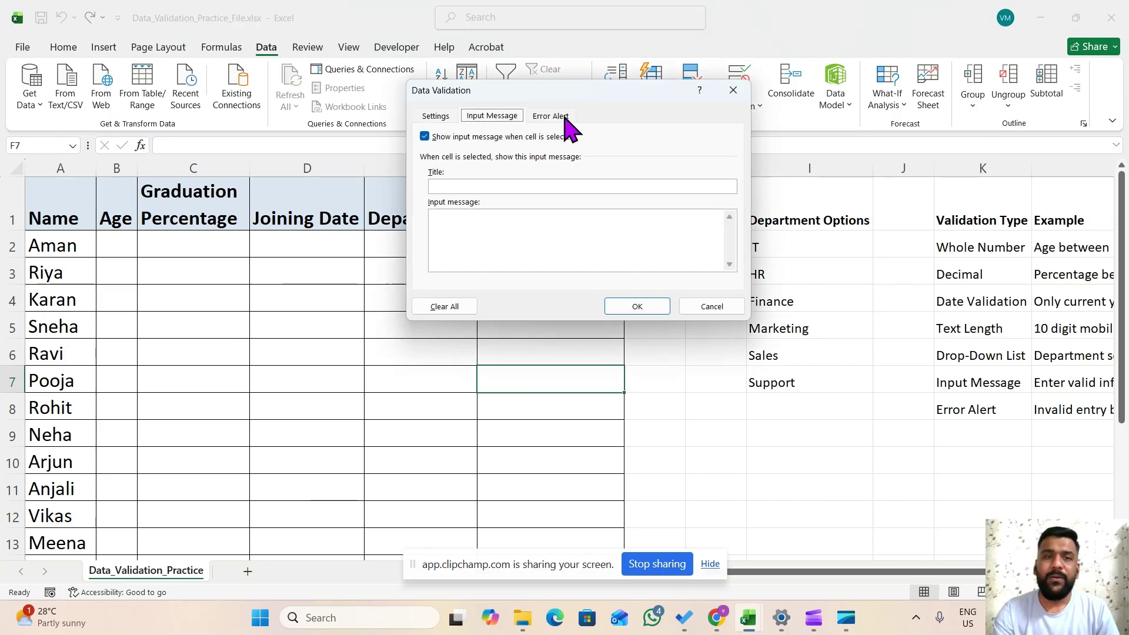
click(436, 117)
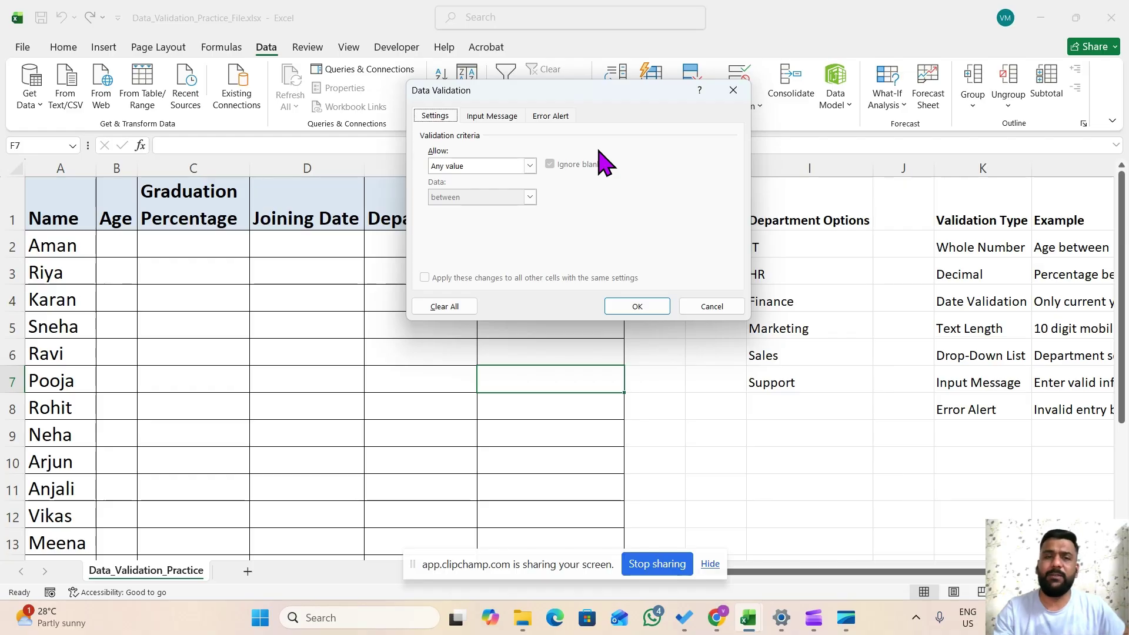
Step: Look through the allowed data types in the validation criteria, from Any value to Custom
click(530, 166)
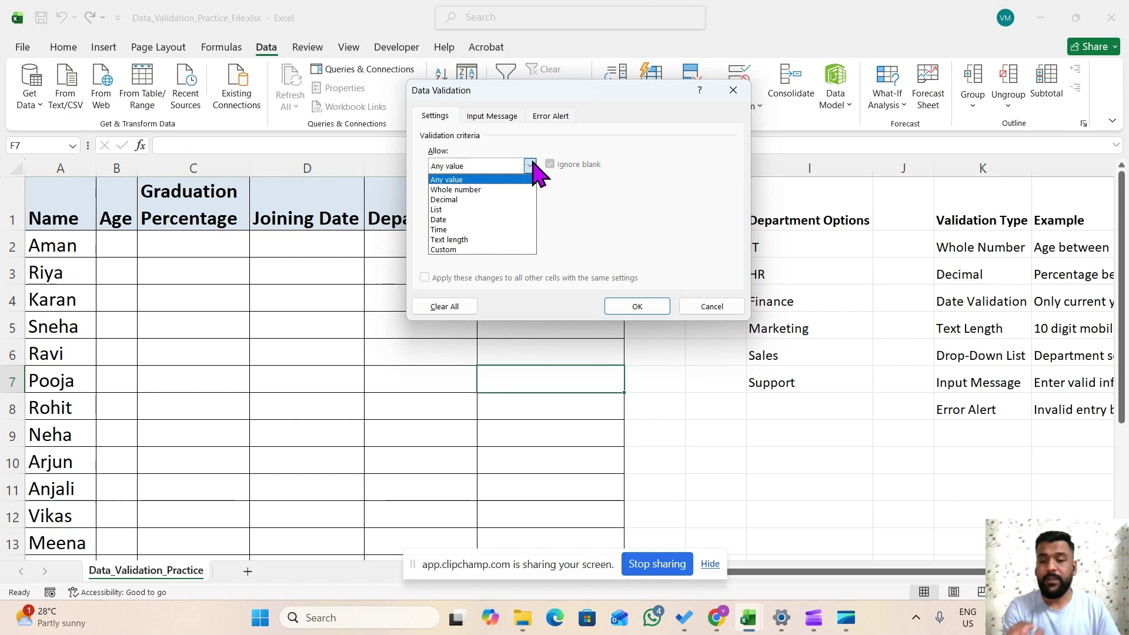
key(Down)
key(Down)
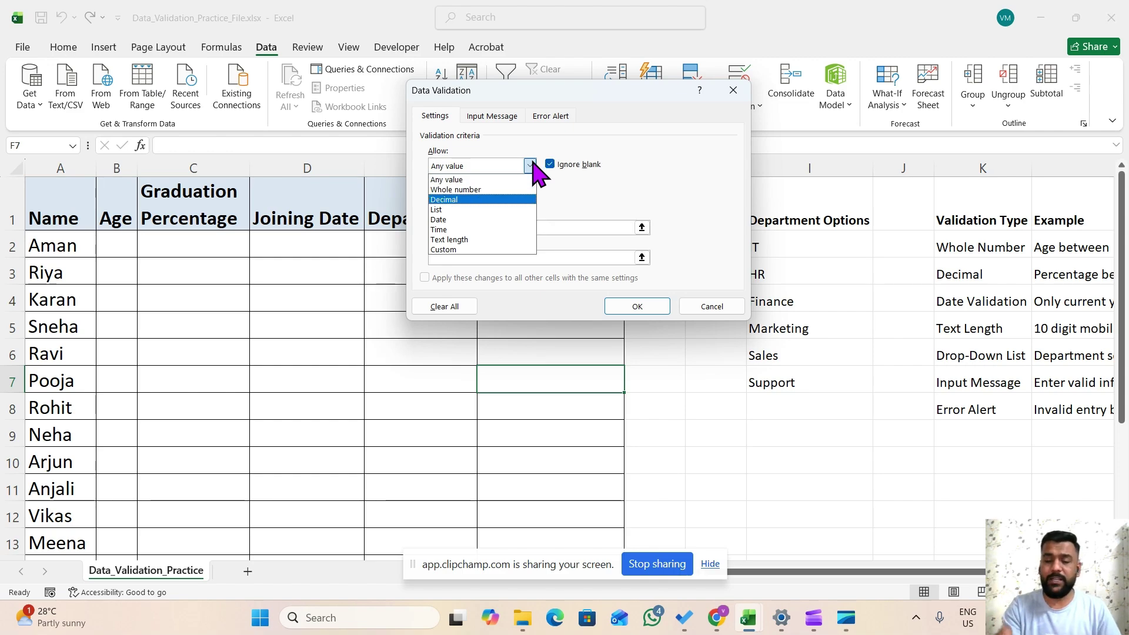
key(Down)
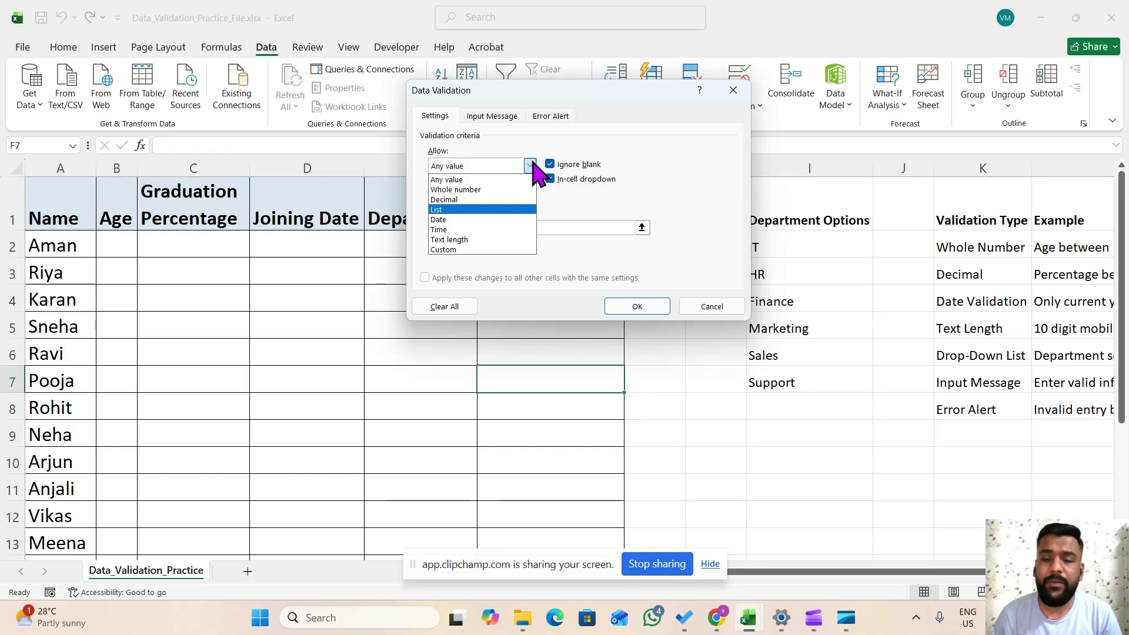
key(Down)
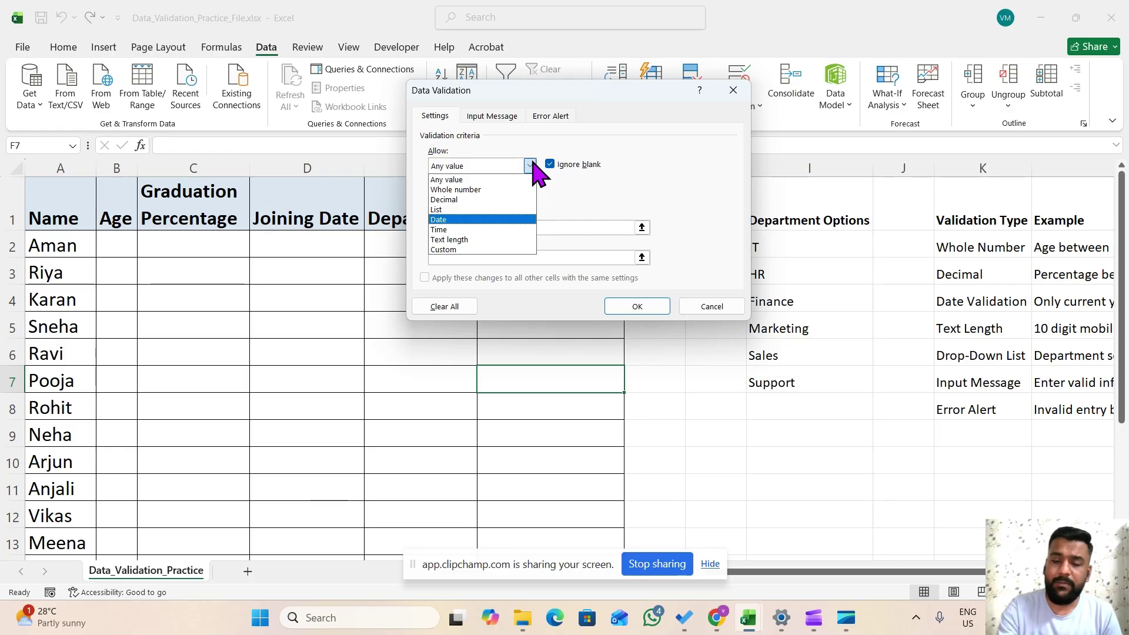
key(Down)
key(Down)
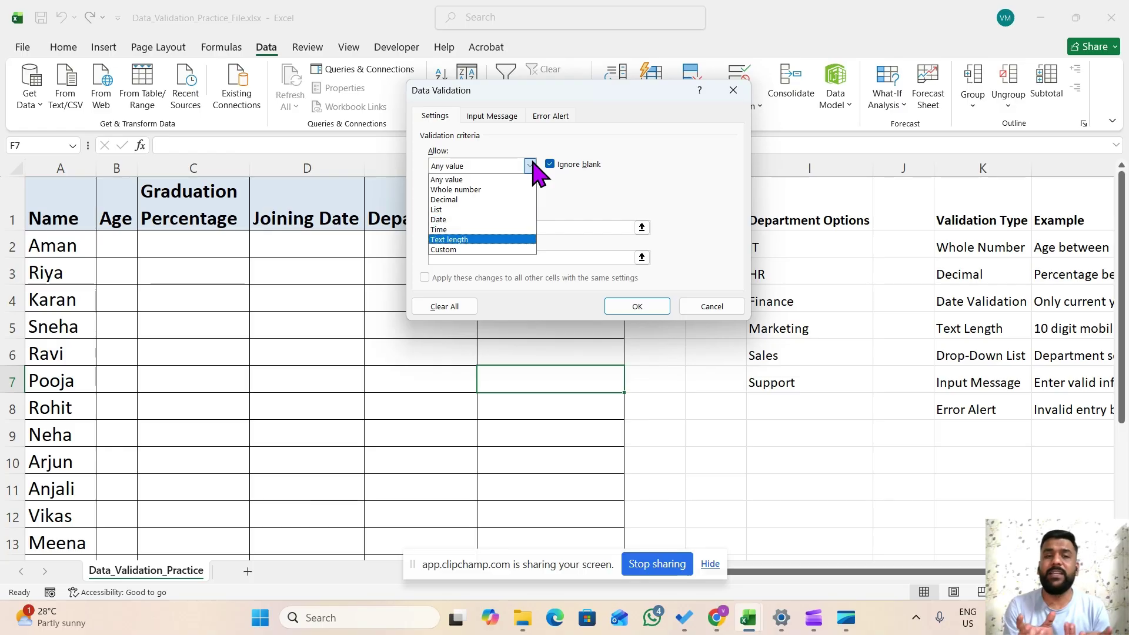
key(Down)
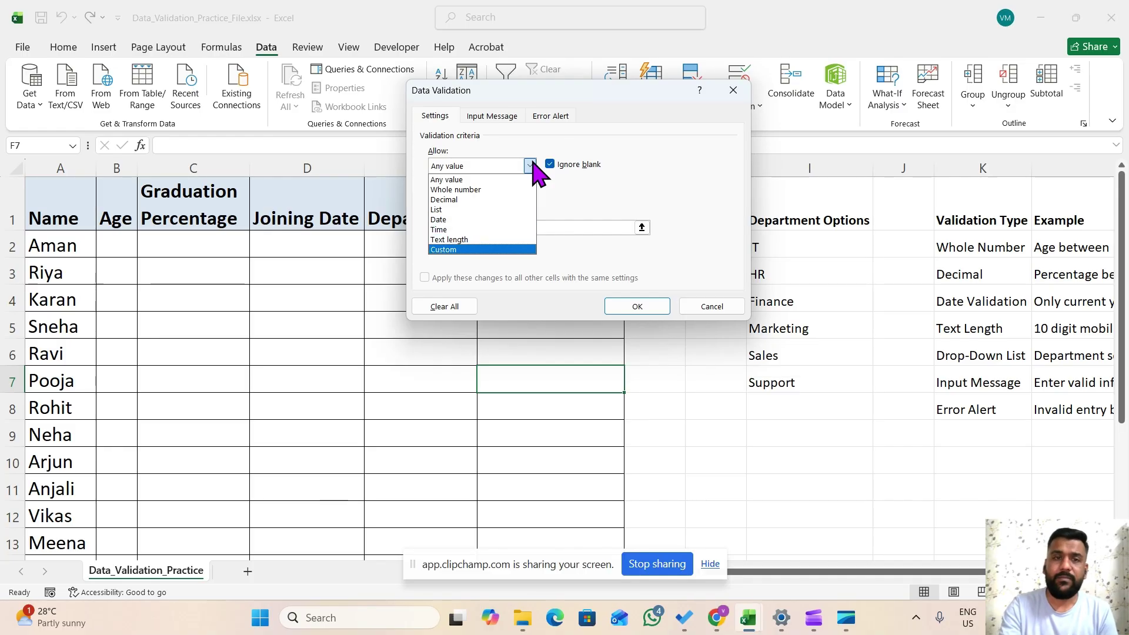
Step: Try to view the Input Message and Error Alert settings with Custom criteria and no formula, and reset the allowed type to Any value
click(509, 118)
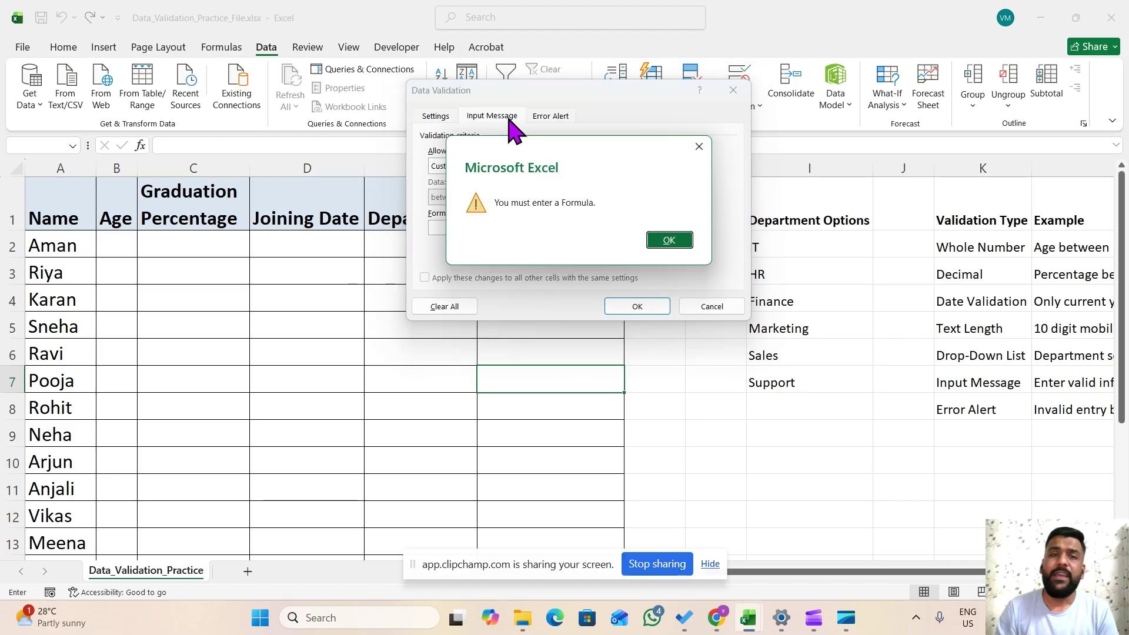
click(671, 242)
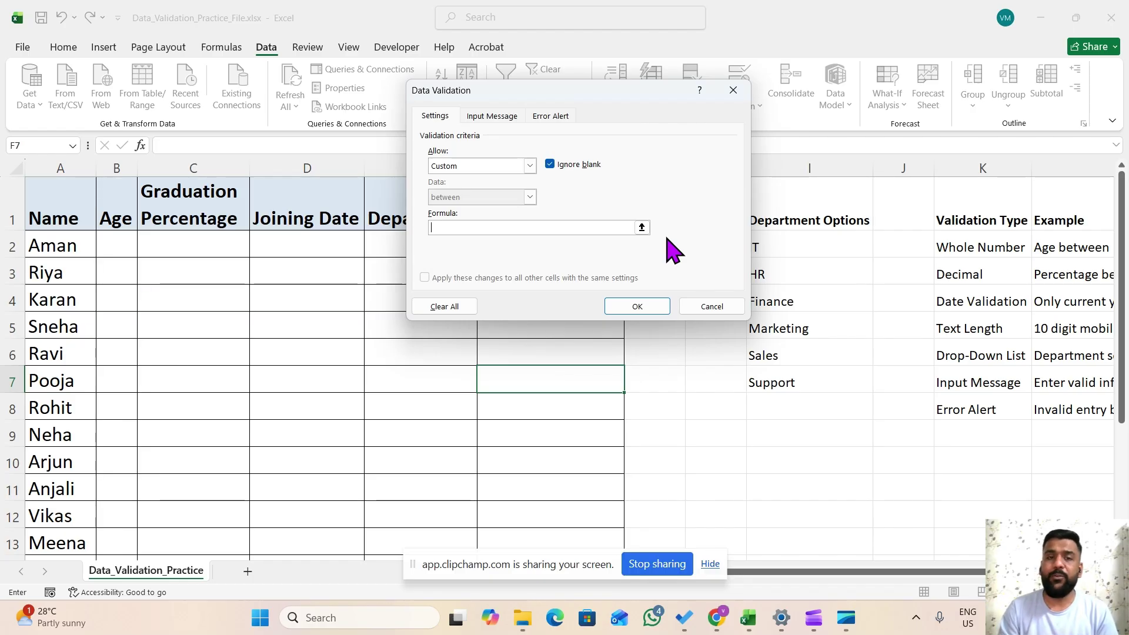
click(553, 121)
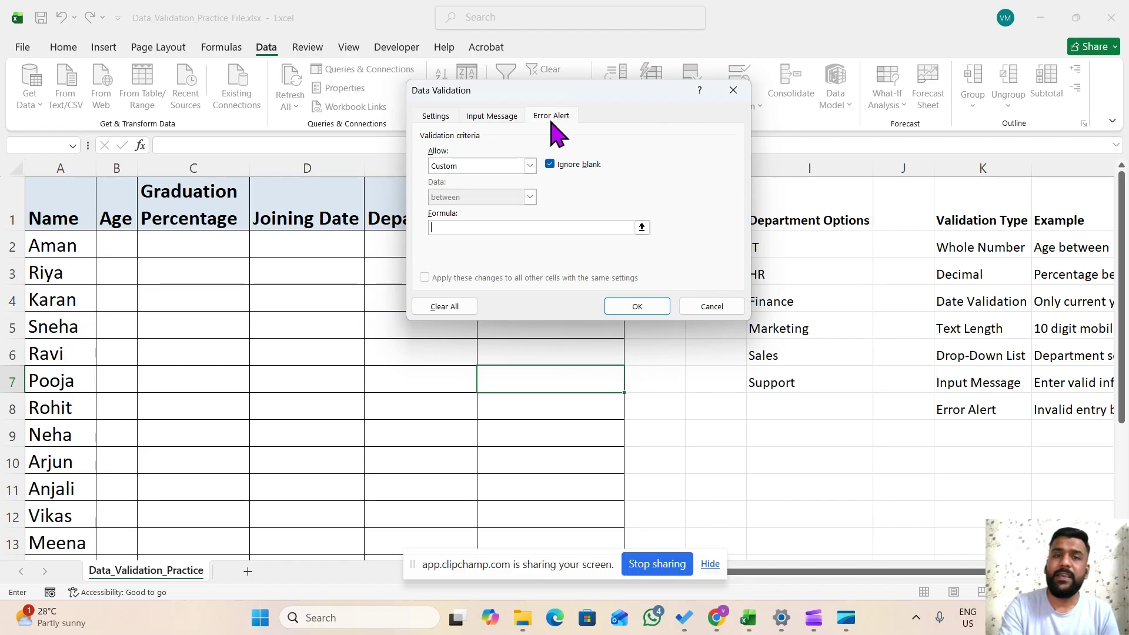
click(669, 241)
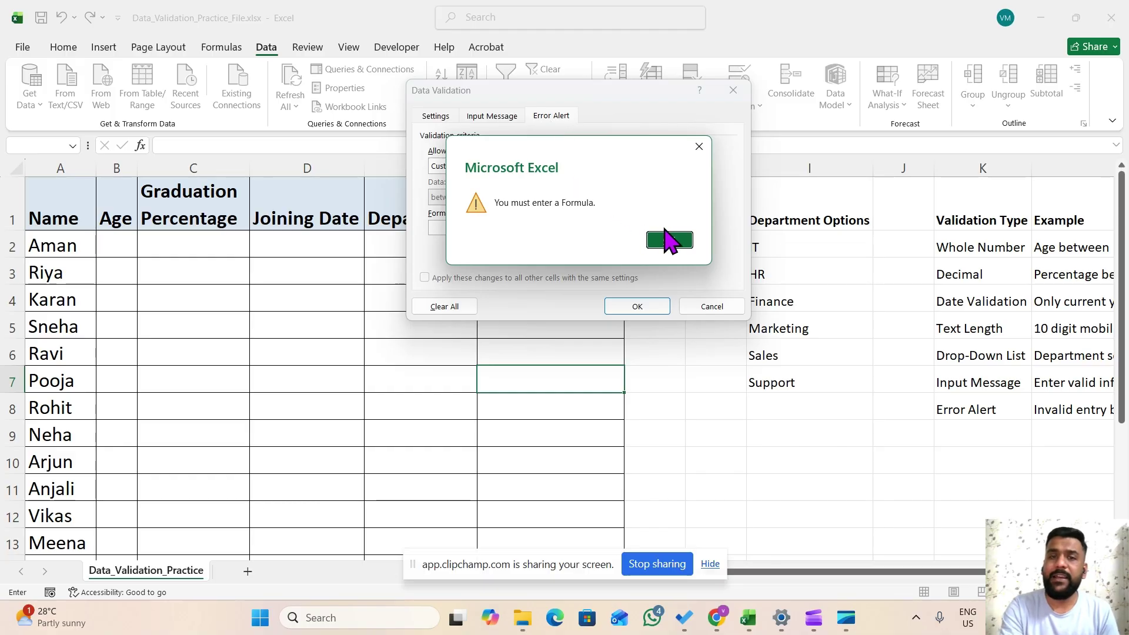
click(664, 241)
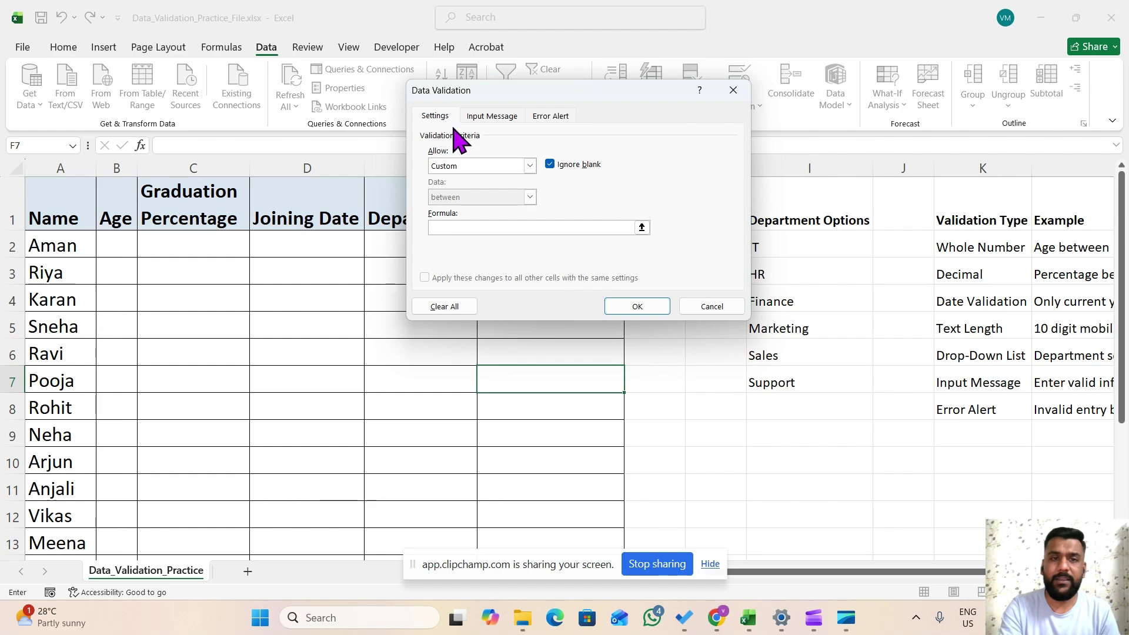
click(531, 166)
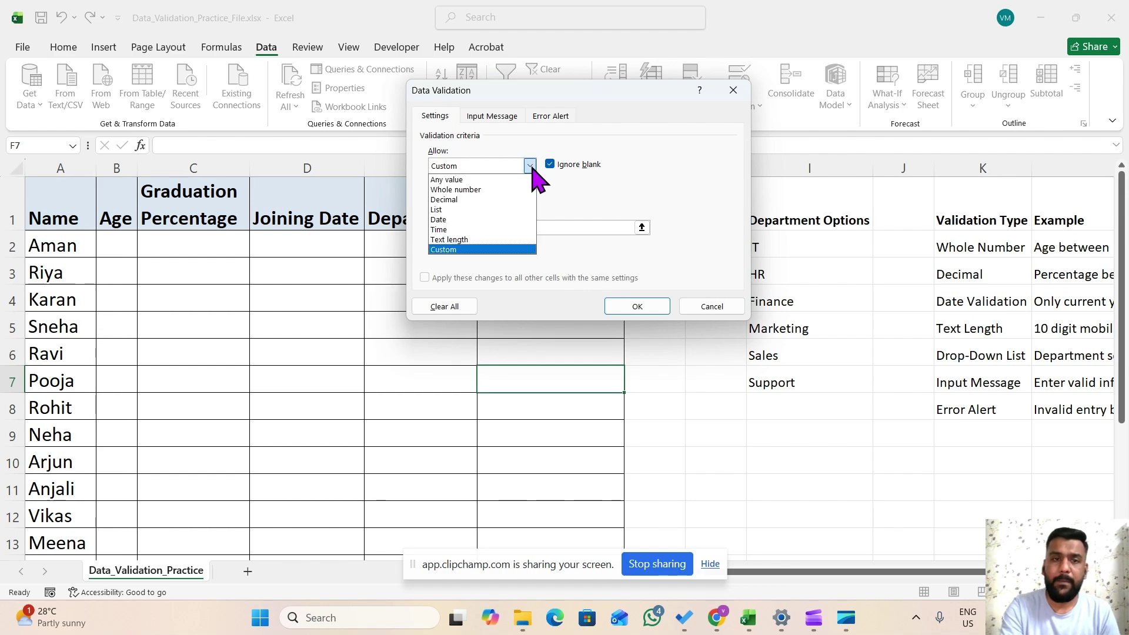
click(493, 177)
Step: Examine the Stop, Warning and Information error alert styles, return to the validation criteria and close the dialog
click(556, 117)
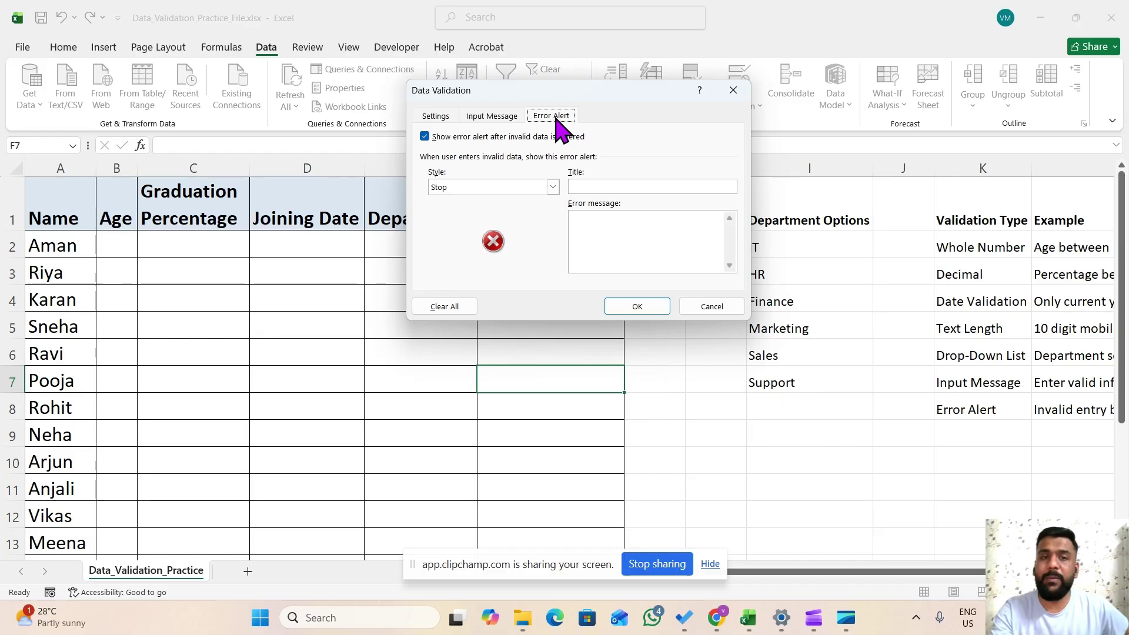
click(553, 188)
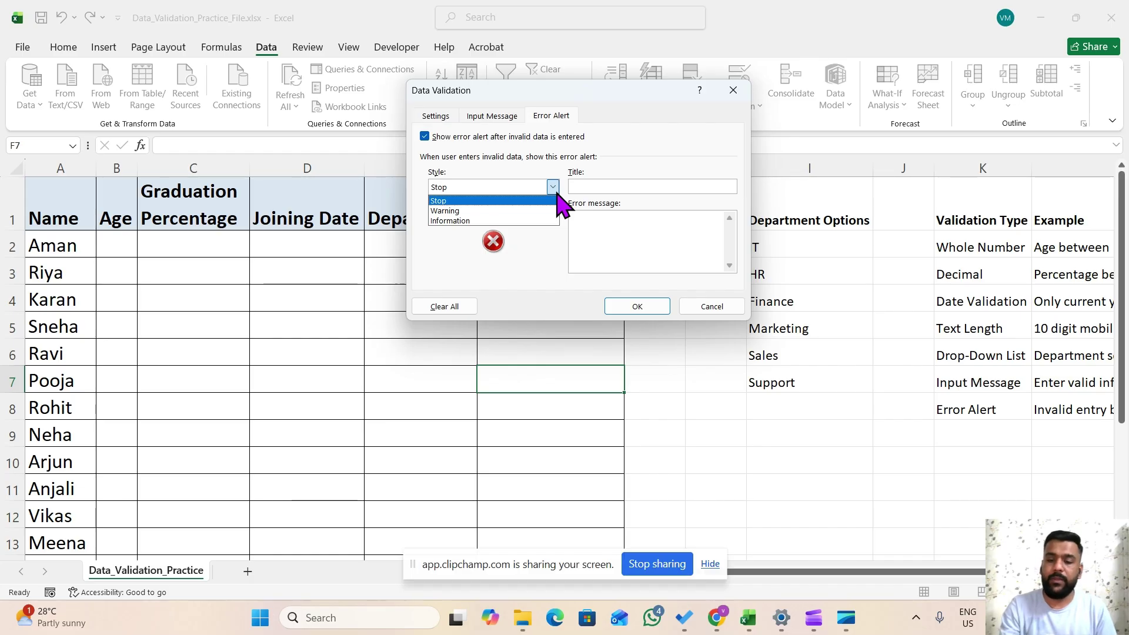
key(Down)
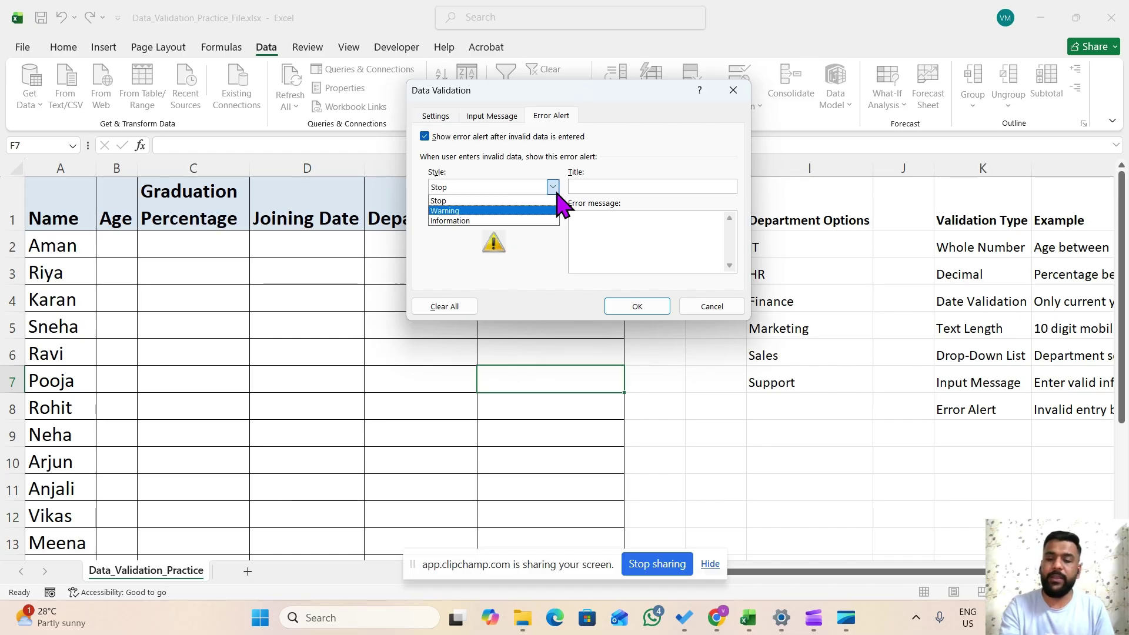
key(Down)
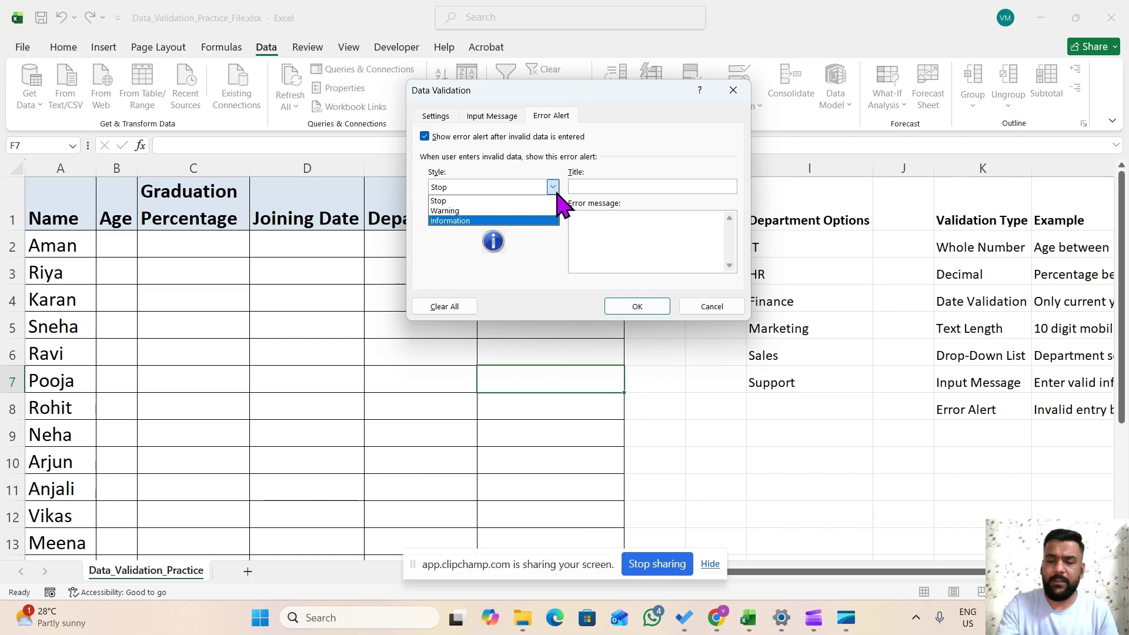
key(Up)
key(Down)
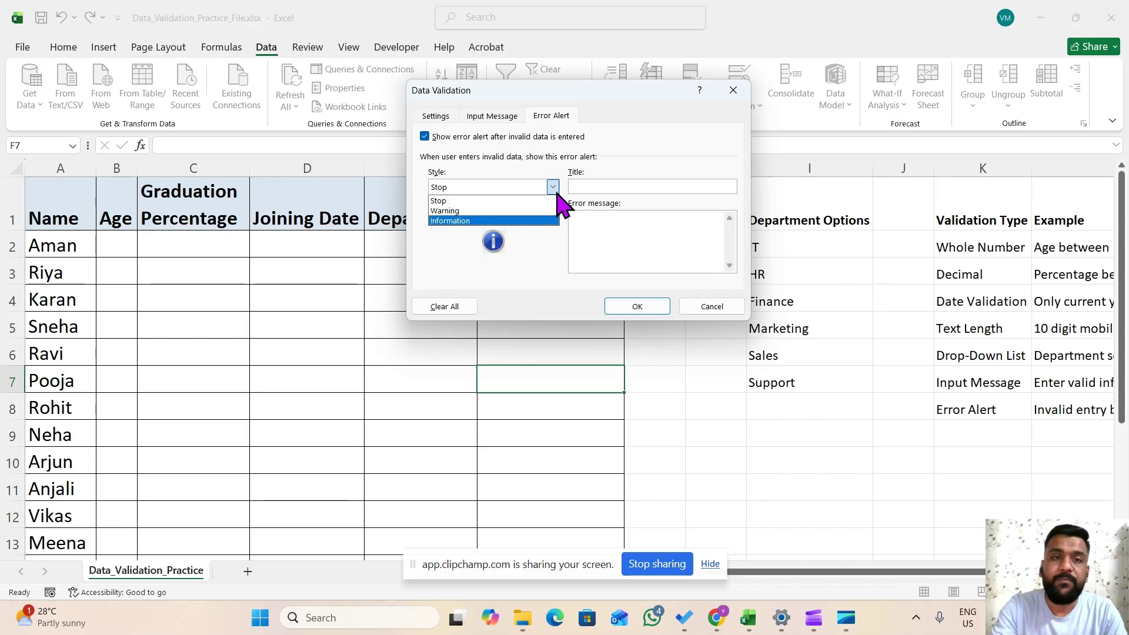
click(434, 117)
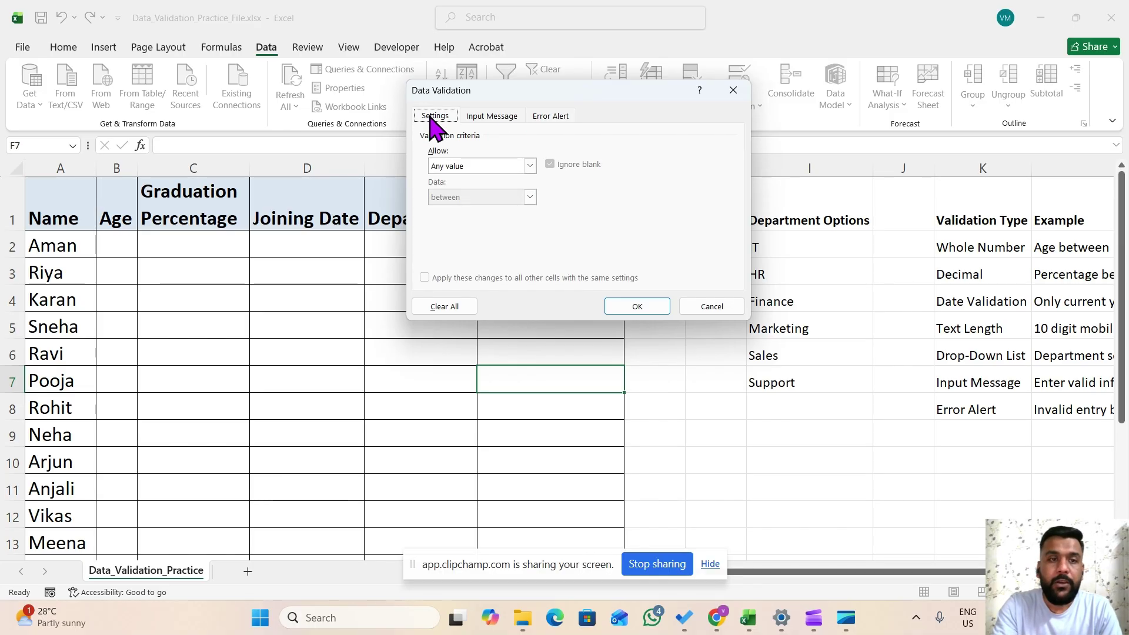
click(622, 306)
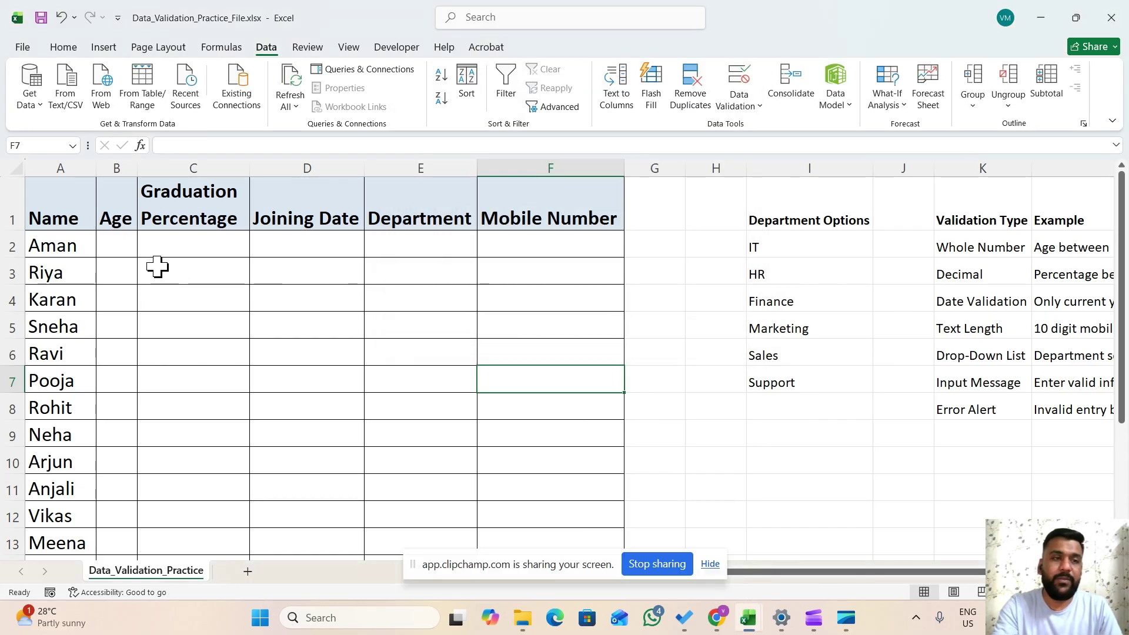
Step: Examine the reference table of validation types and their examples, from Whole Number to Drop-Down List, and return to the employee table
click(116, 248)
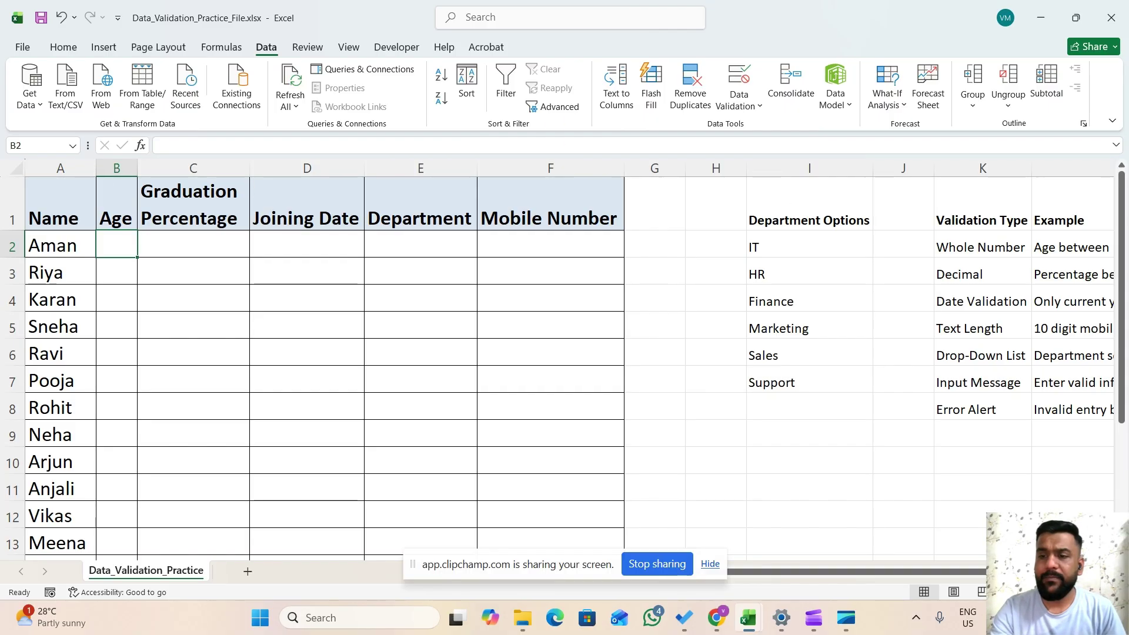
scroll(565, 353, right, 1)
scroll(564, 353, right, 1)
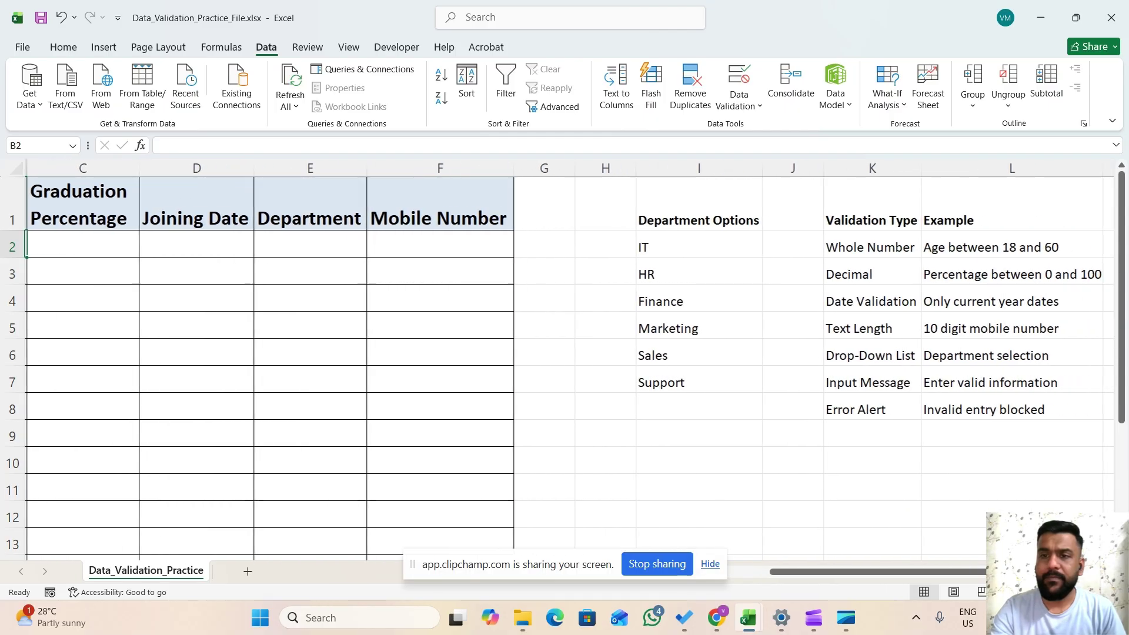
click(857, 237)
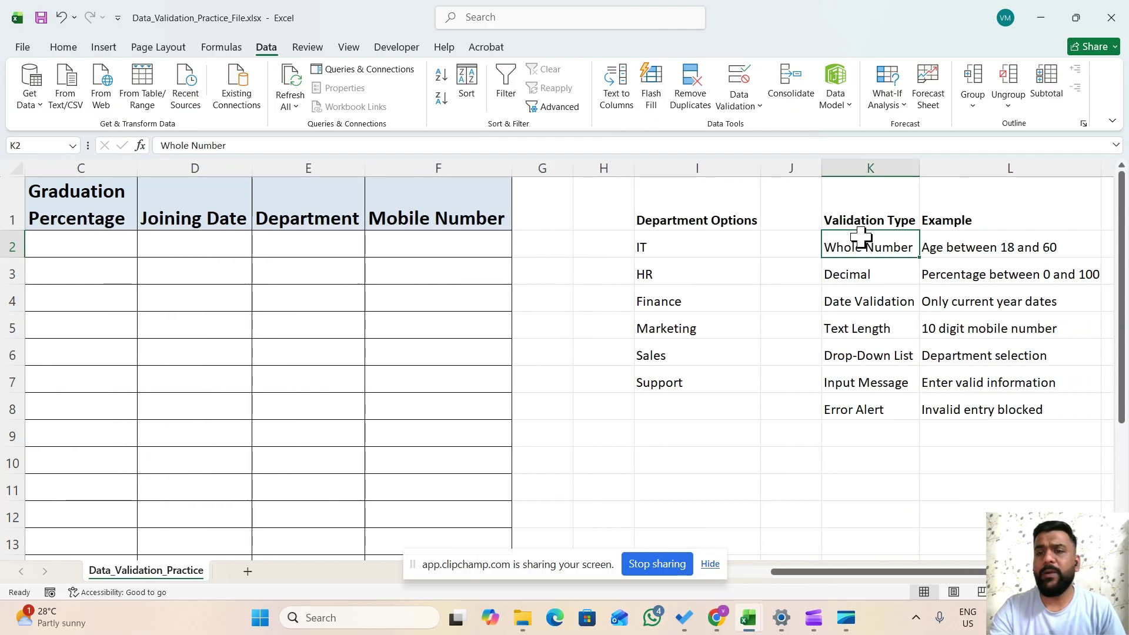
click(930, 241)
click(894, 266)
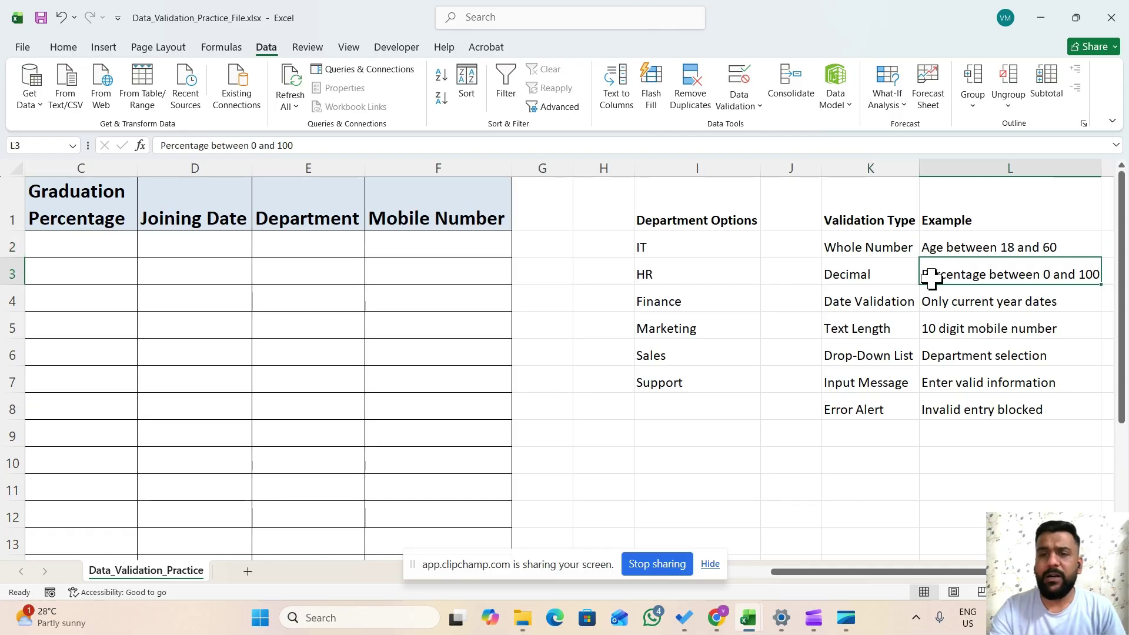
click(905, 294)
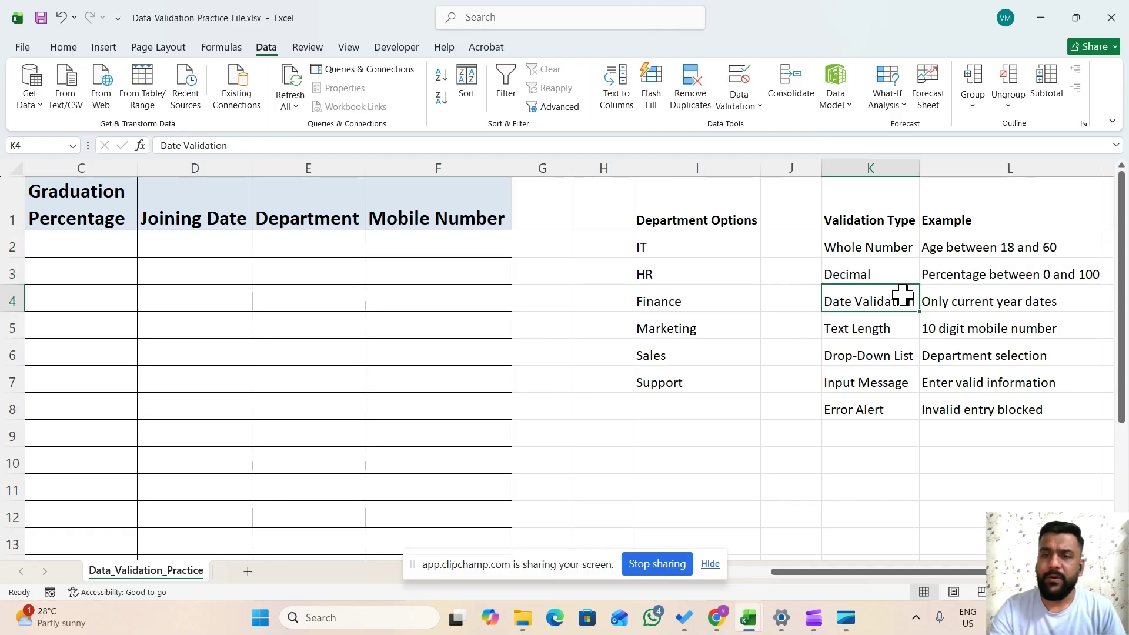
click(954, 299)
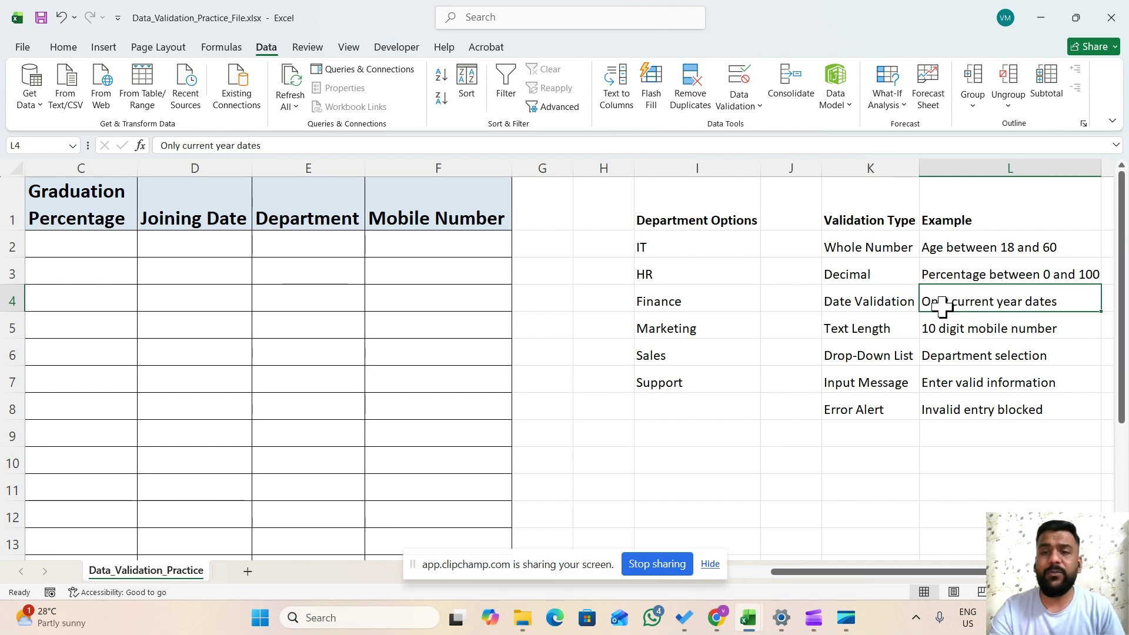
click(889, 327)
click(932, 328)
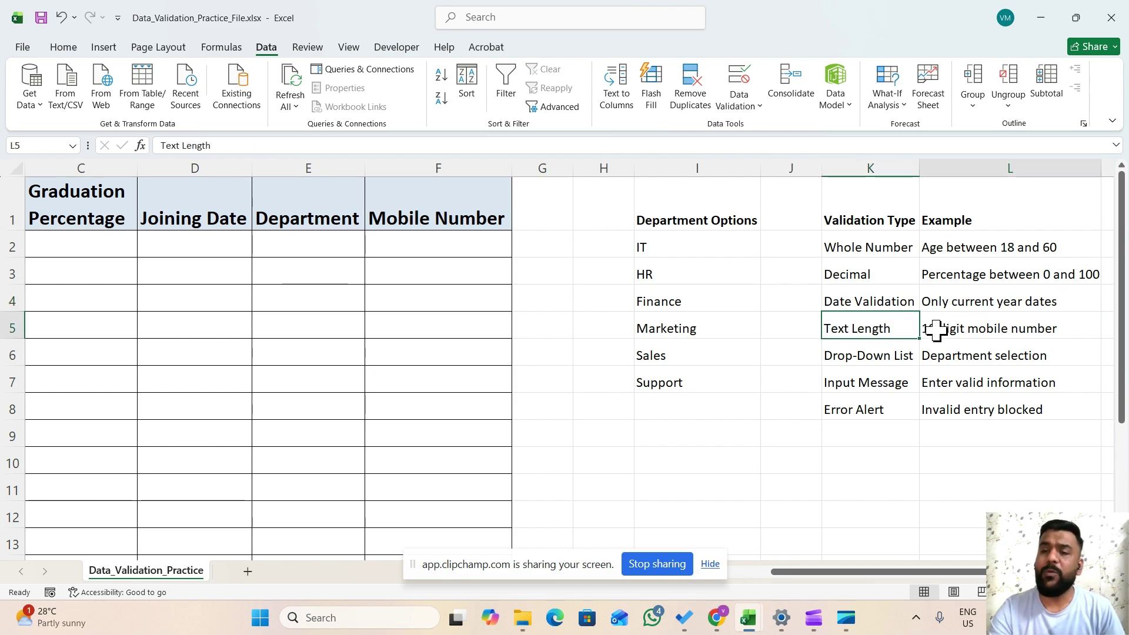
click(868, 359)
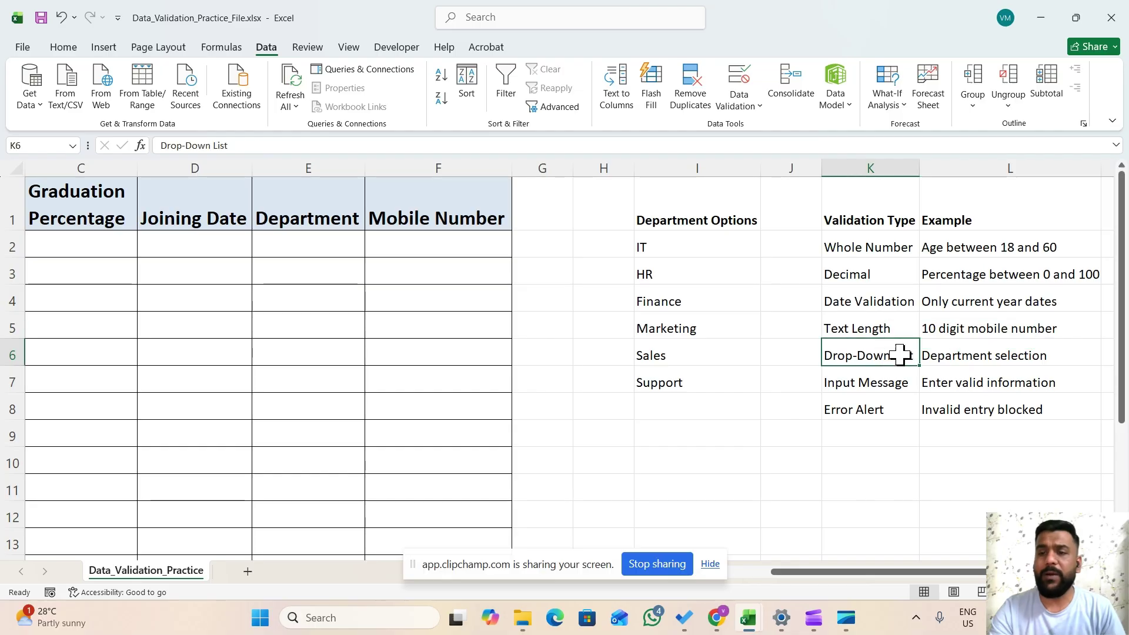
click(939, 357)
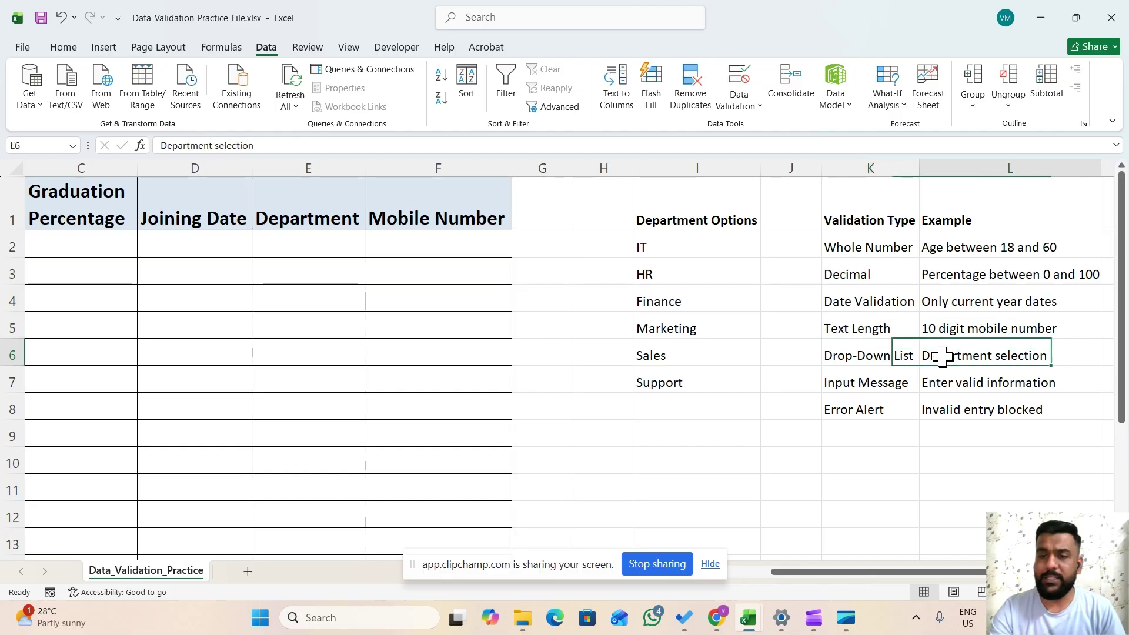
click(801, 443)
key(Left)
key(Left)
key(Left)
key(Left)
key(Left)
key(Left)
key(Left)
key(Left)
key(Left)
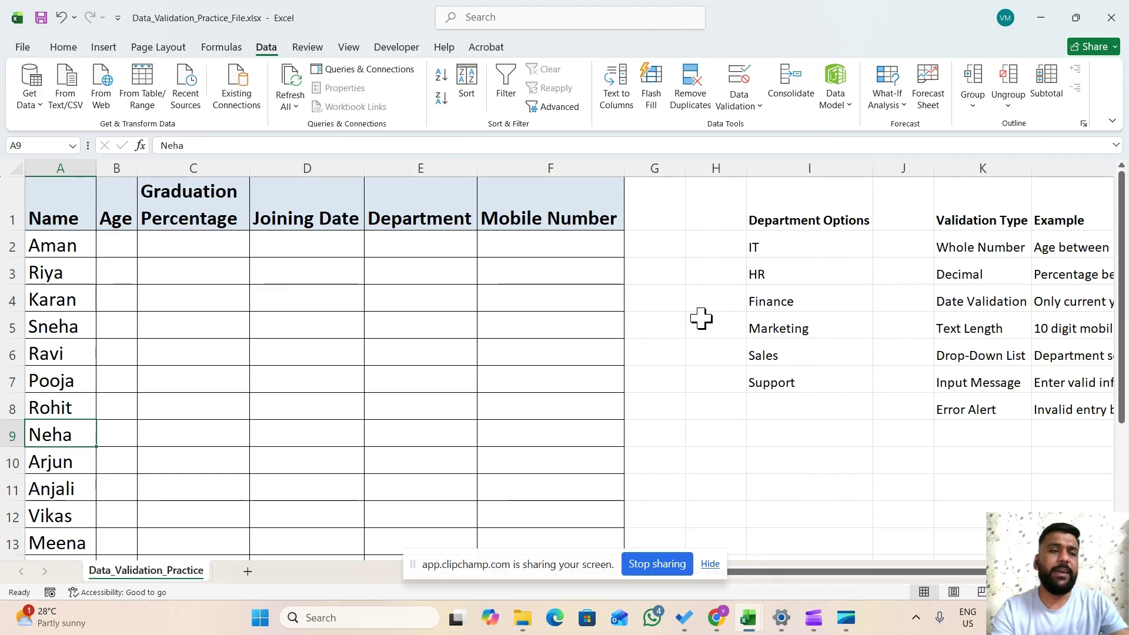
Step: Select the Age cells B2 to B21 for all listed employees
click(125, 245)
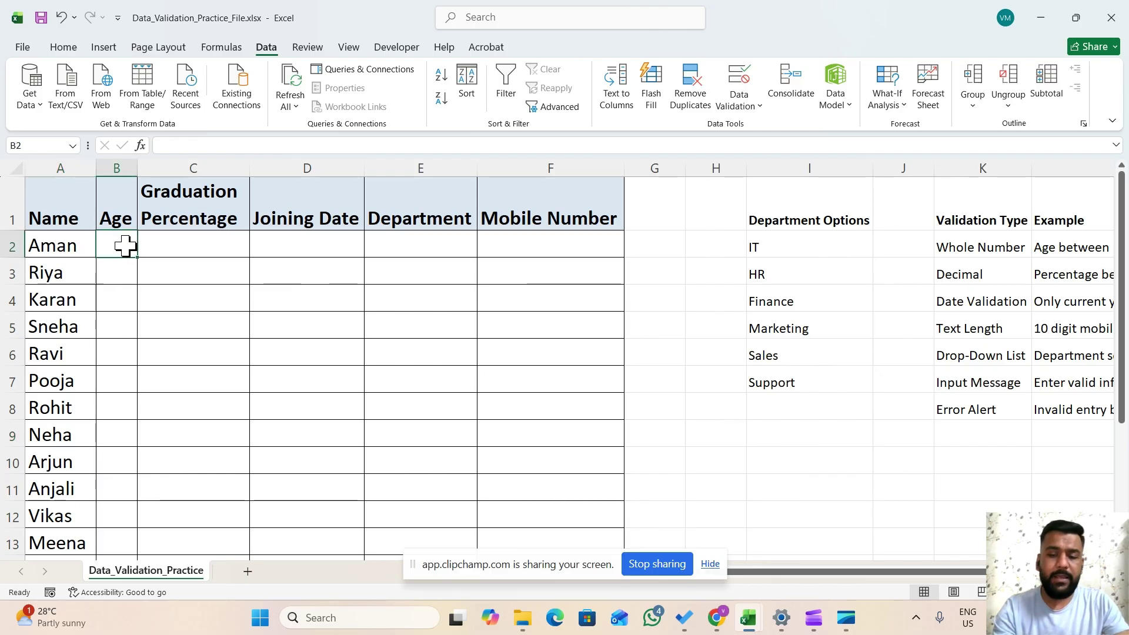
key(ctrl+shift+Down)
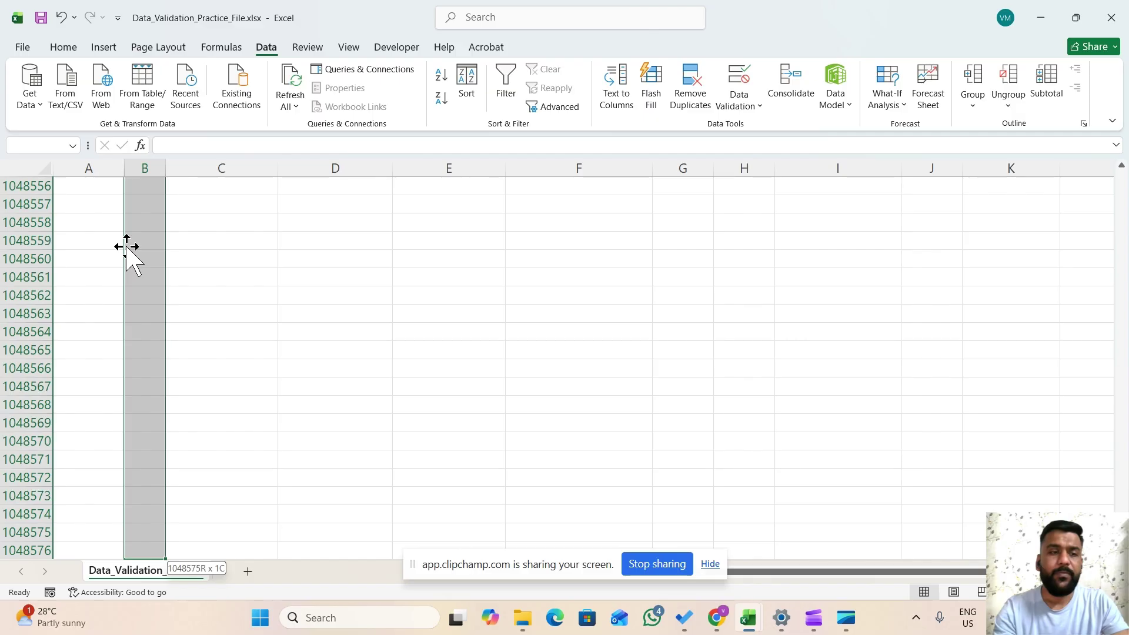
key(ctrl+shift+Up)
key(shift+Down)
key(shift+Down)
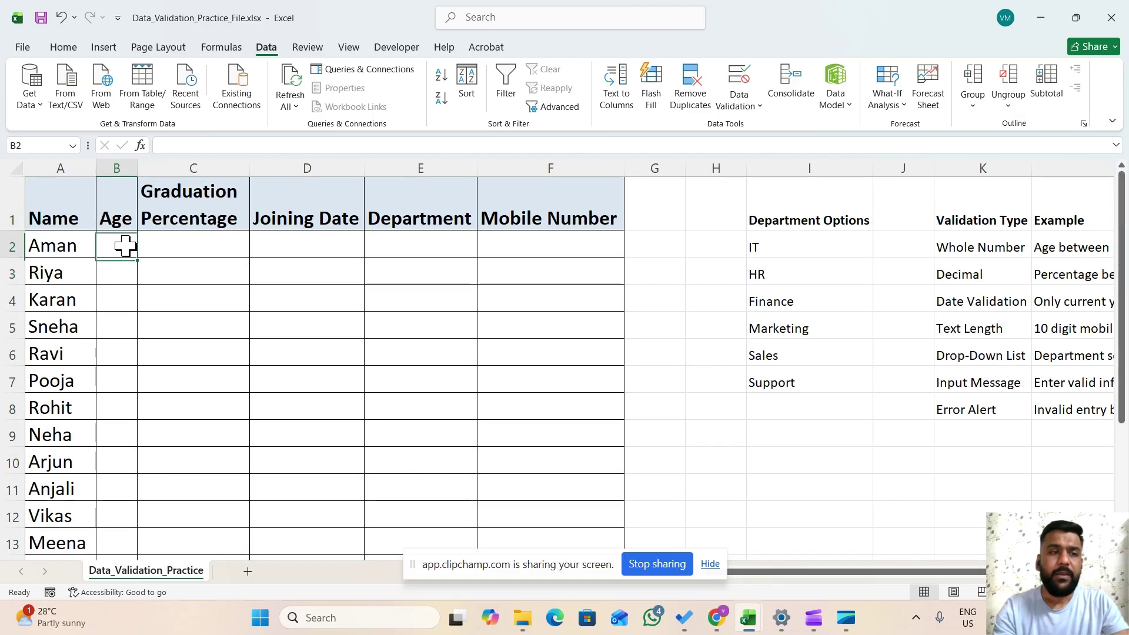
key(shift+Down)
key(shift+Down)
key(shift+Down)
key(shift+Down)
key(shift+Down)
key(shift+Down)
key(shift+Down)
key(shift+Down)
key(shift+Down)
key(shift+Down)
key(shift+Down)
key(shift+Down)
key(shift+Down)
key(shift+Down)
key(shift+Down)
key(shift+Down)
key(shift+Down)
key(shift+Down)
key(shift+Down)
key(shift+Down)
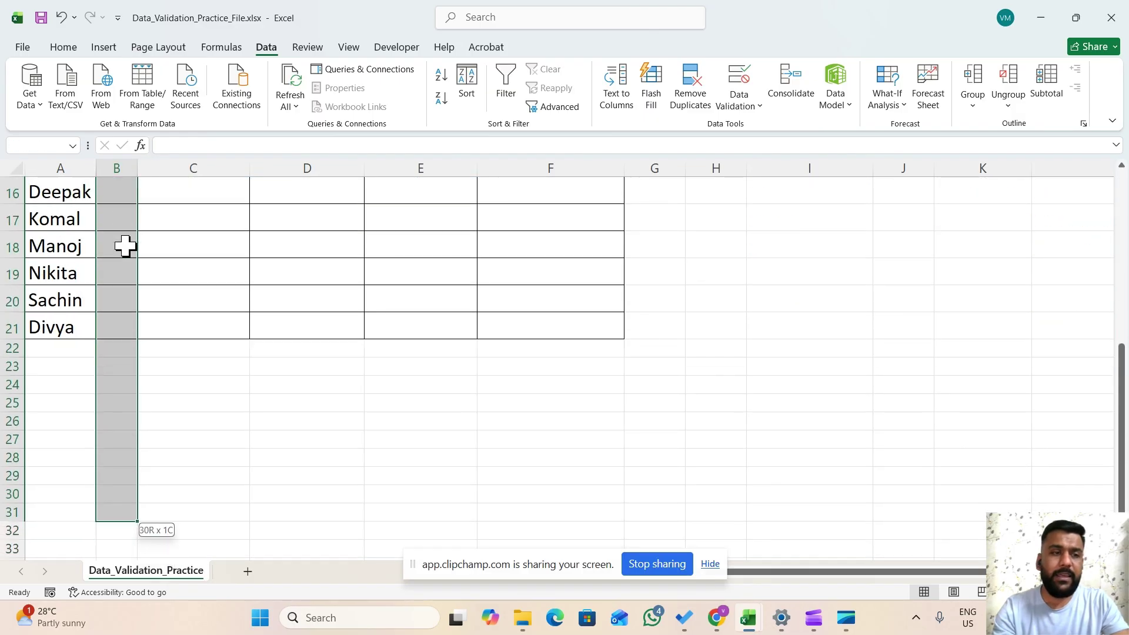
key(shift+Up)
key(shift+Up)
key(shift+Up)
key(shift+Up)
key(shift+Up)
key(shift+Up)
key(shift+Up)
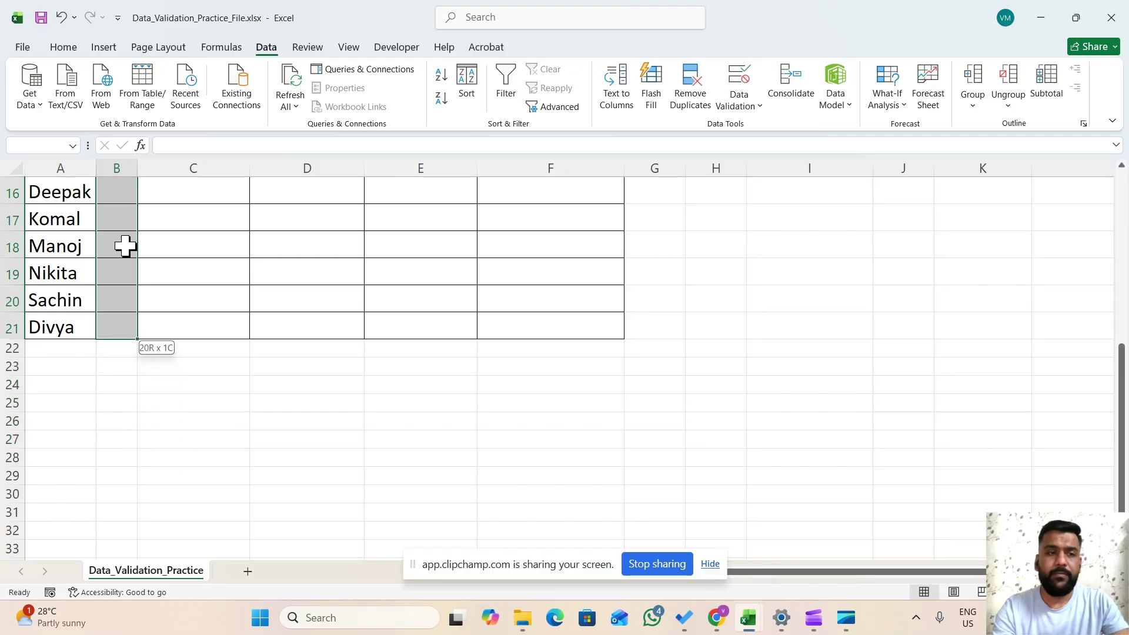
scroll(126, 246, up, 1)
scroll(125, 246, up, 5)
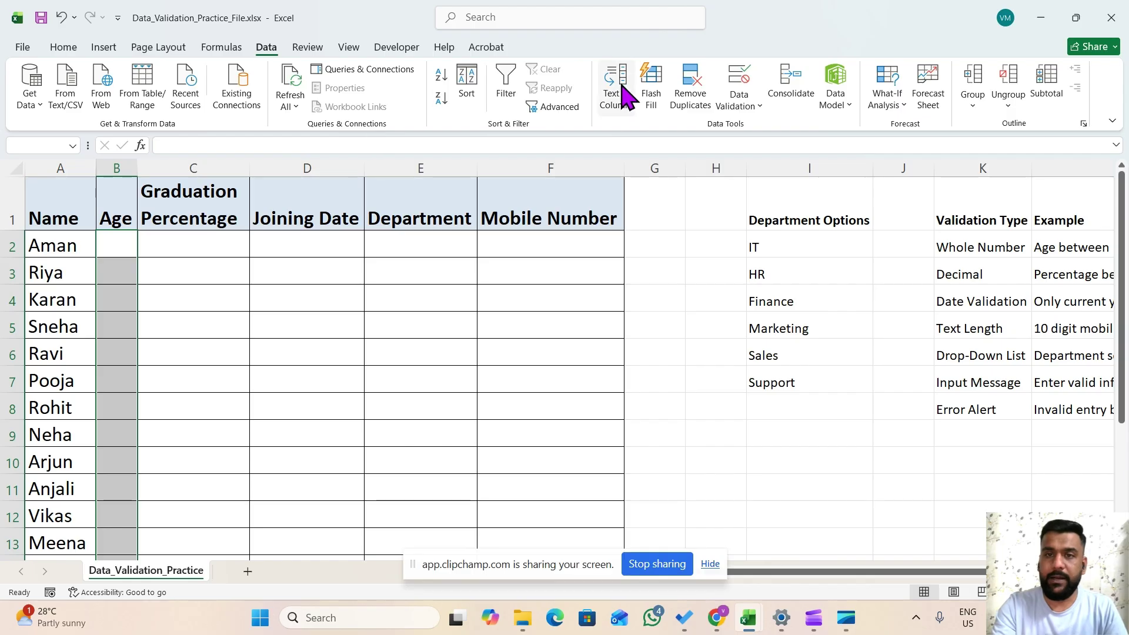
Step: Open Data Validation for the selected Age cells and allow only whole numbers with the between condition
click(739, 112)
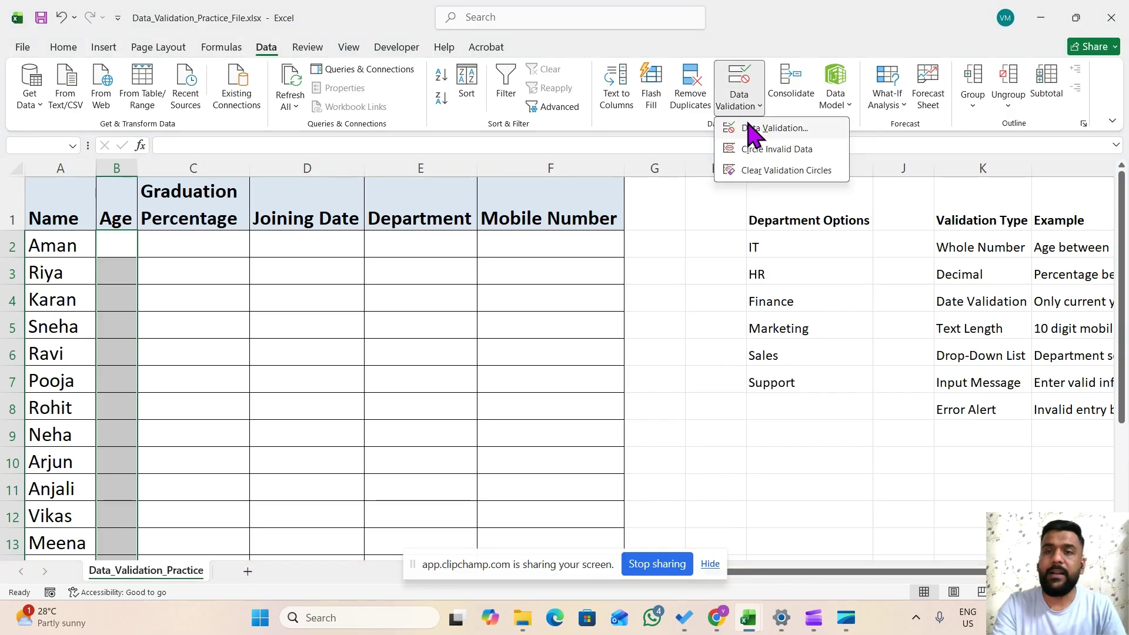
click(751, 129)
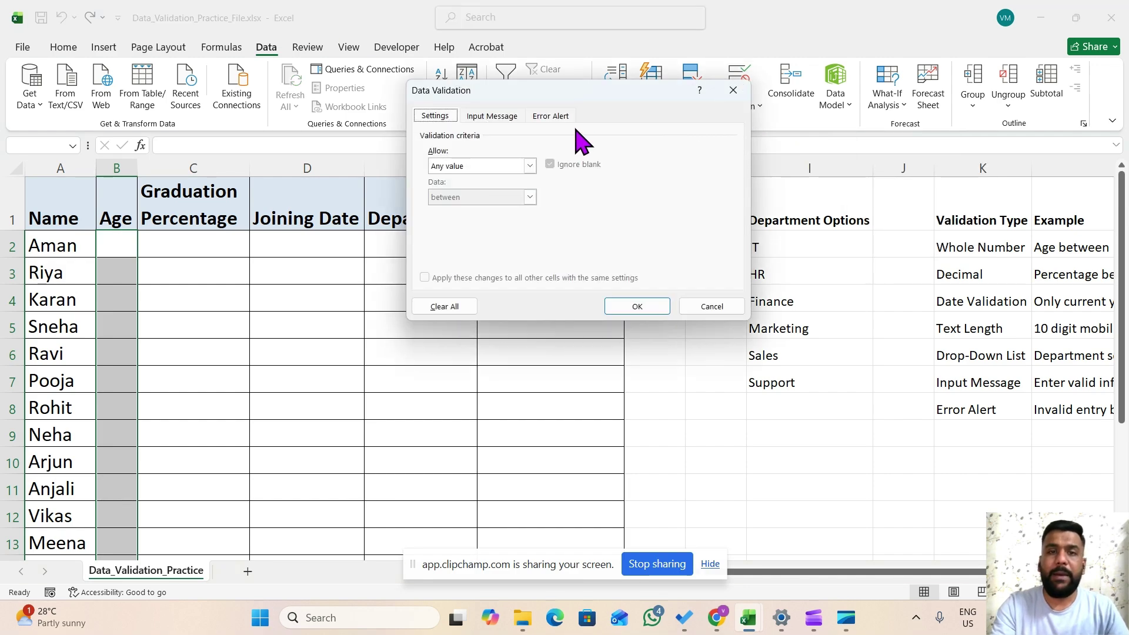
click(528, 166)
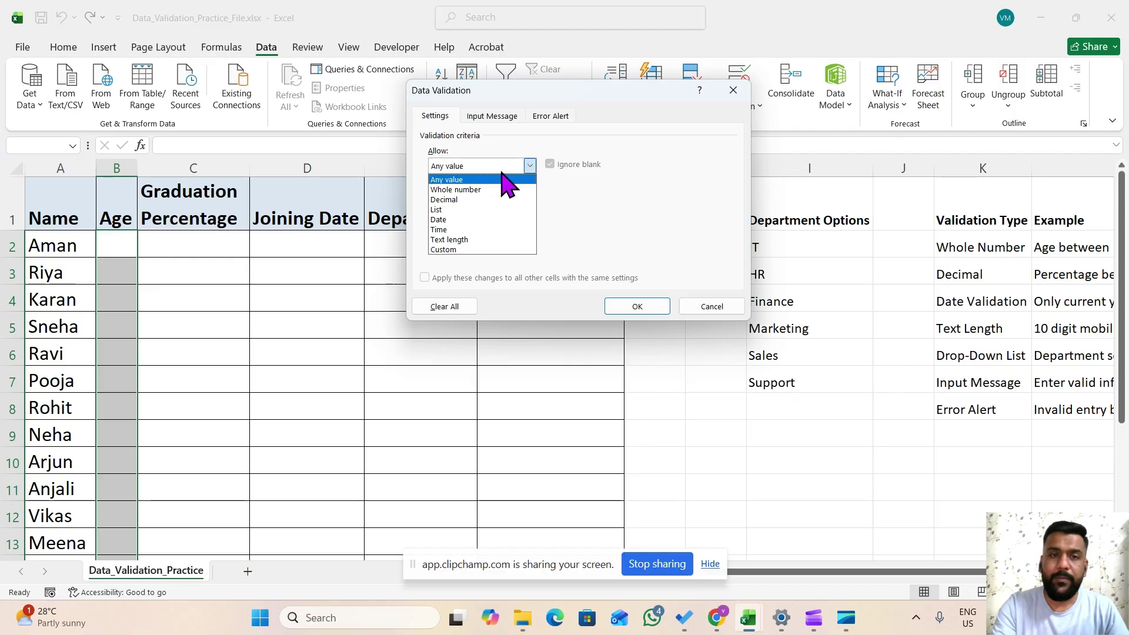
click(473, 189)
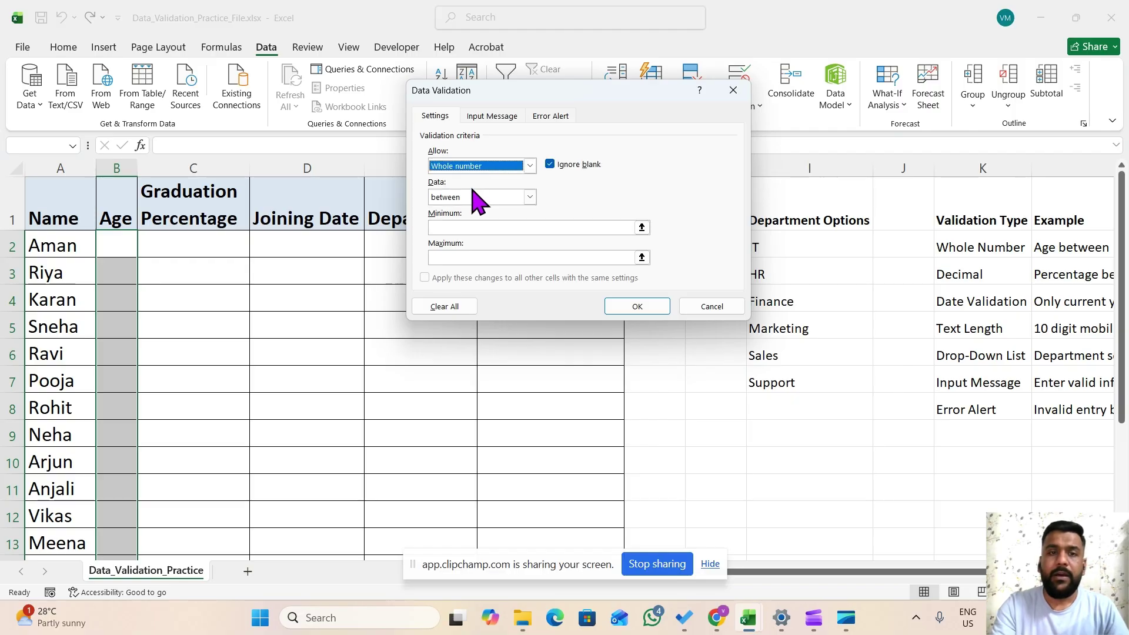
click(459, 227)
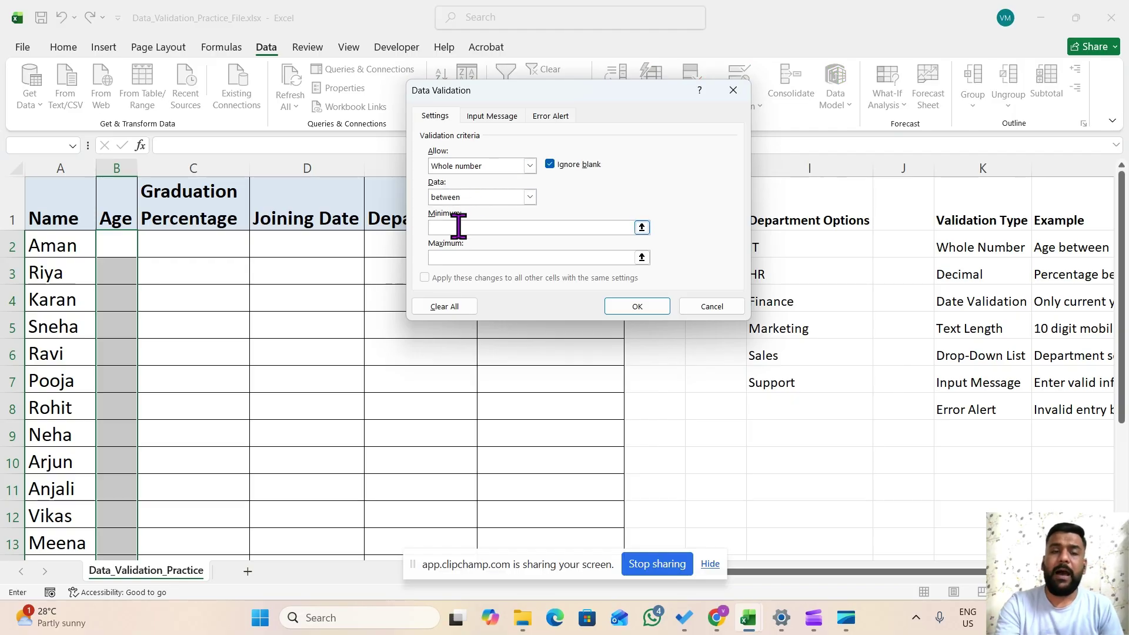
click(529, 196)
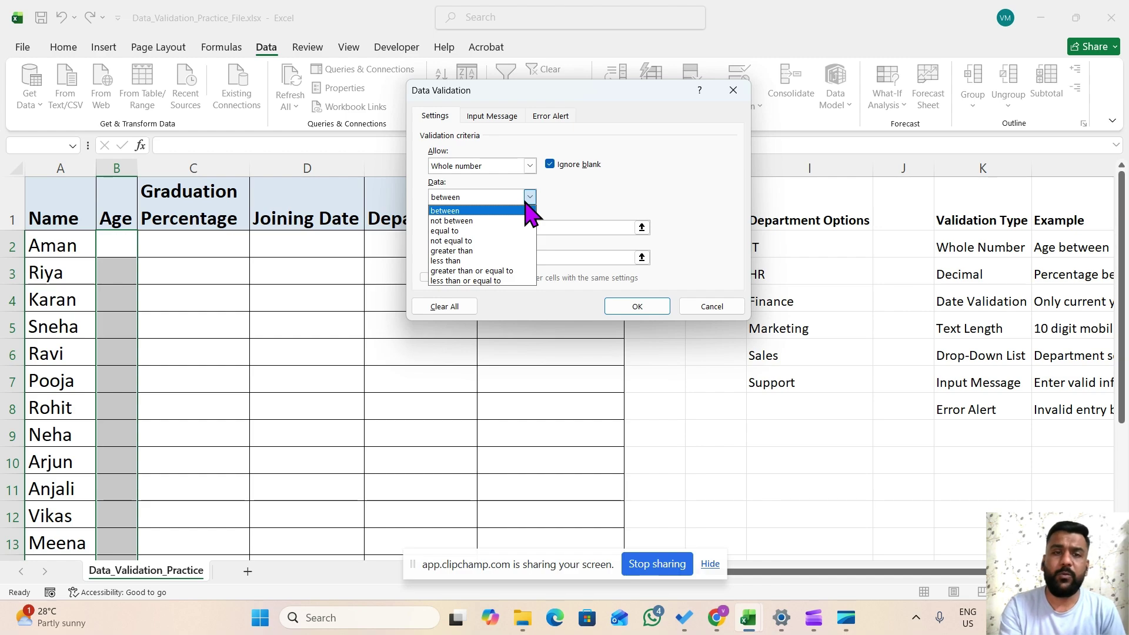
click(525, 202)
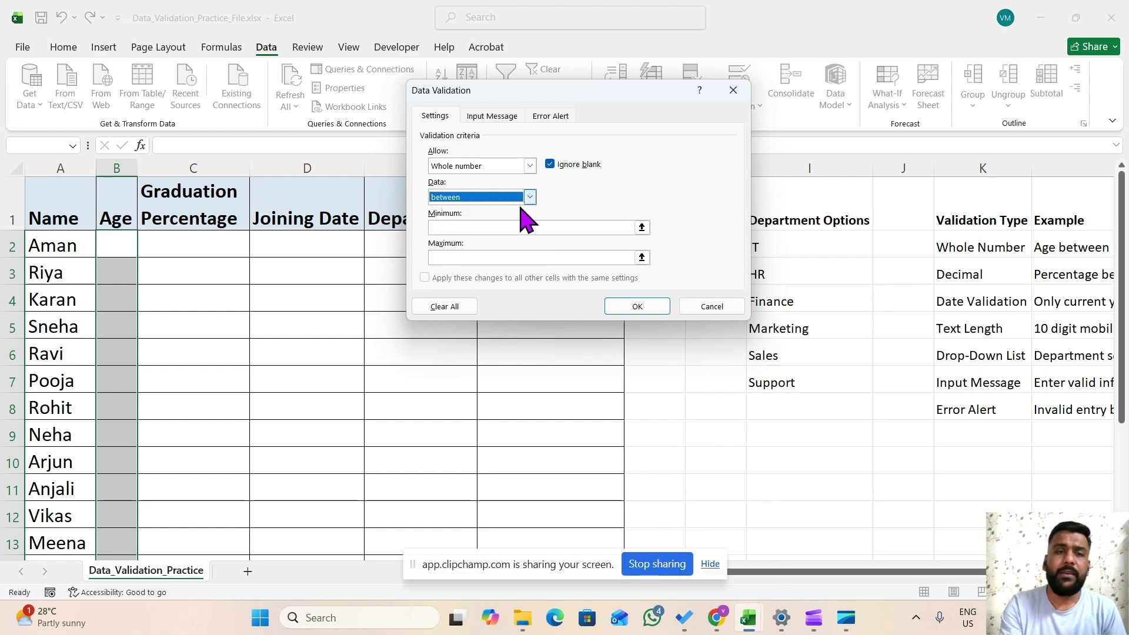
Step: Set the allowed age range to a minimum of 22 and a maximum of 60 and apply the rule
click(497, 228)
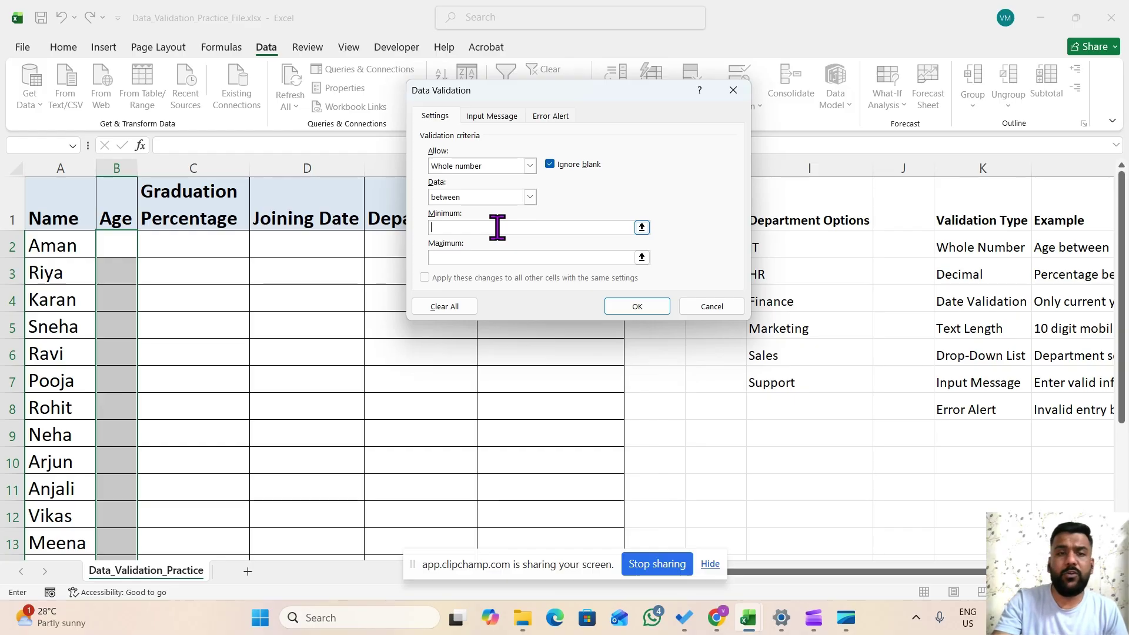
text(22)
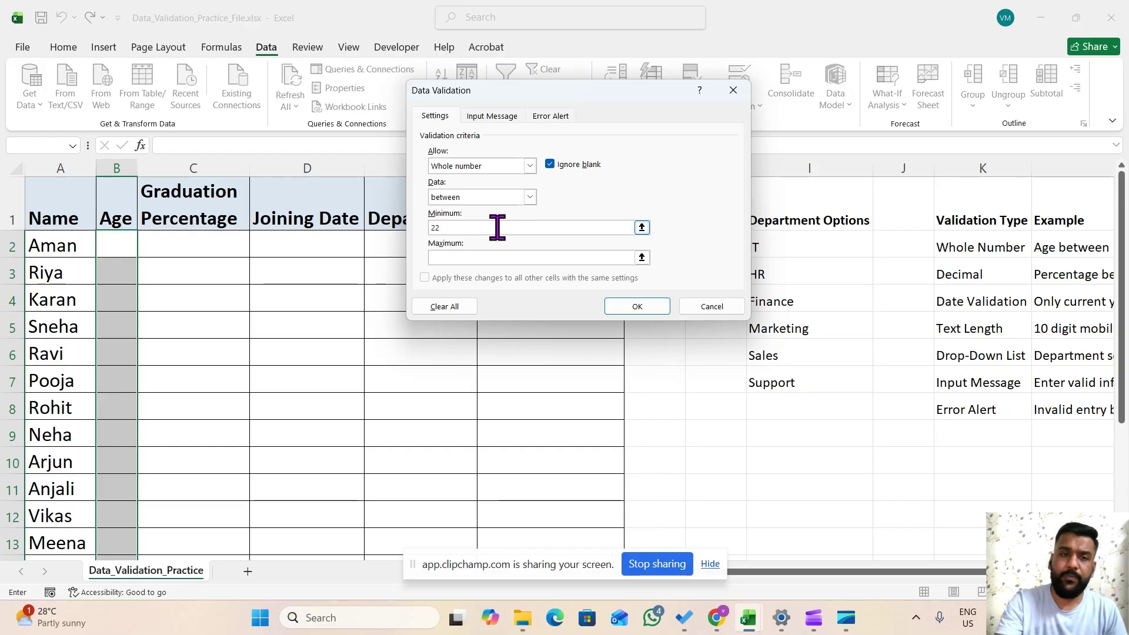
click(480, 257)
text(60)
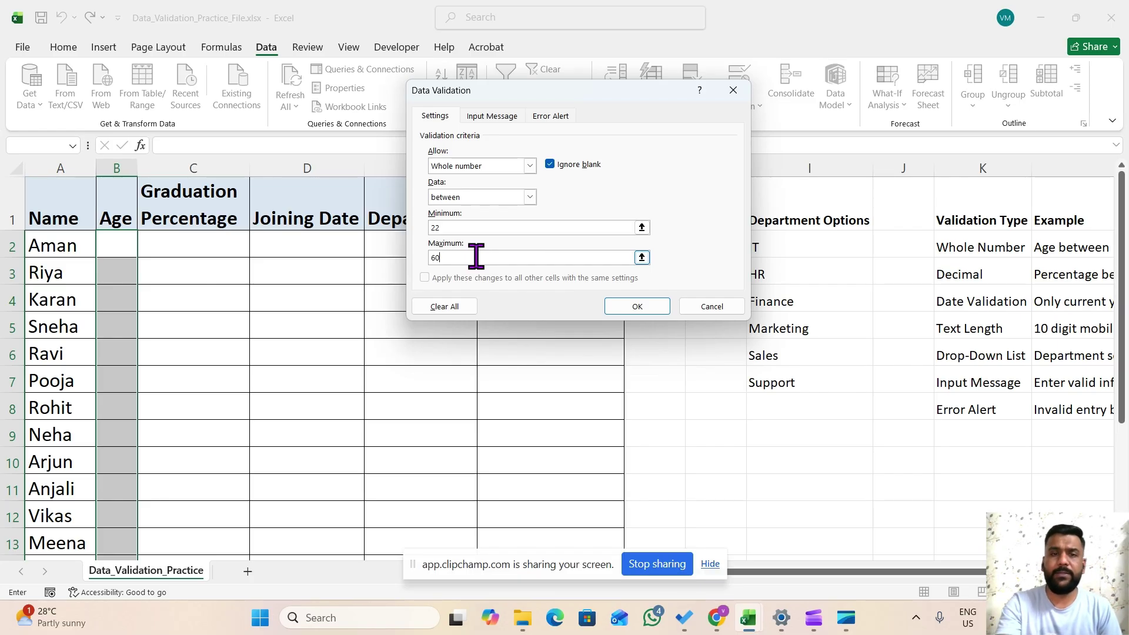
click(639, 304)
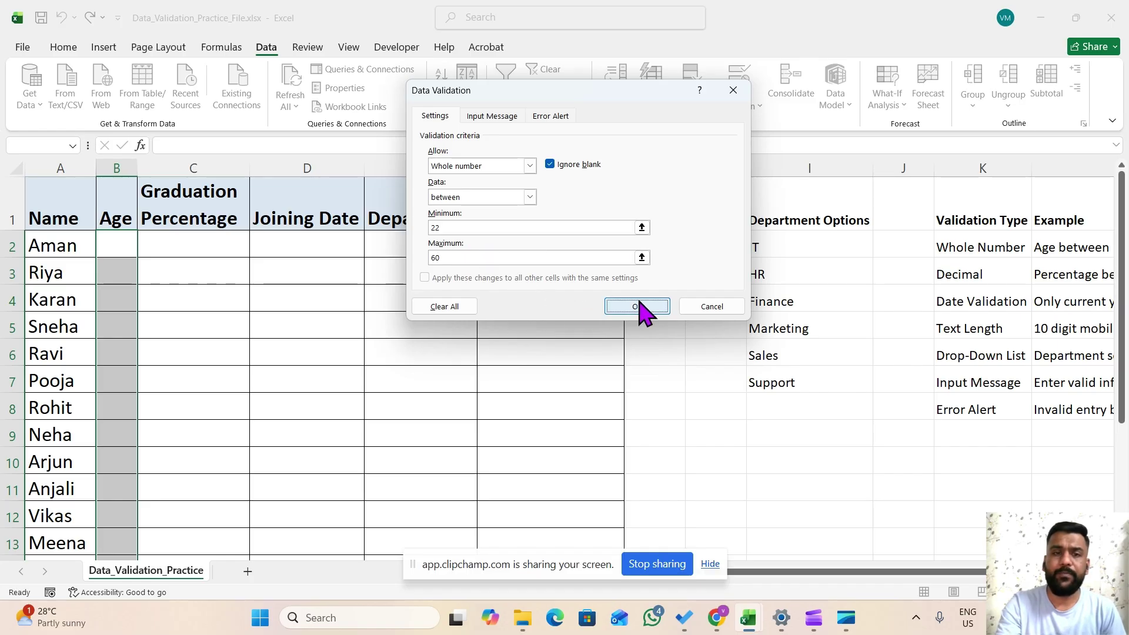
Step: Enter the ages 25, 26, 58 and 60 in cells B2 to B5
click(128, 247)
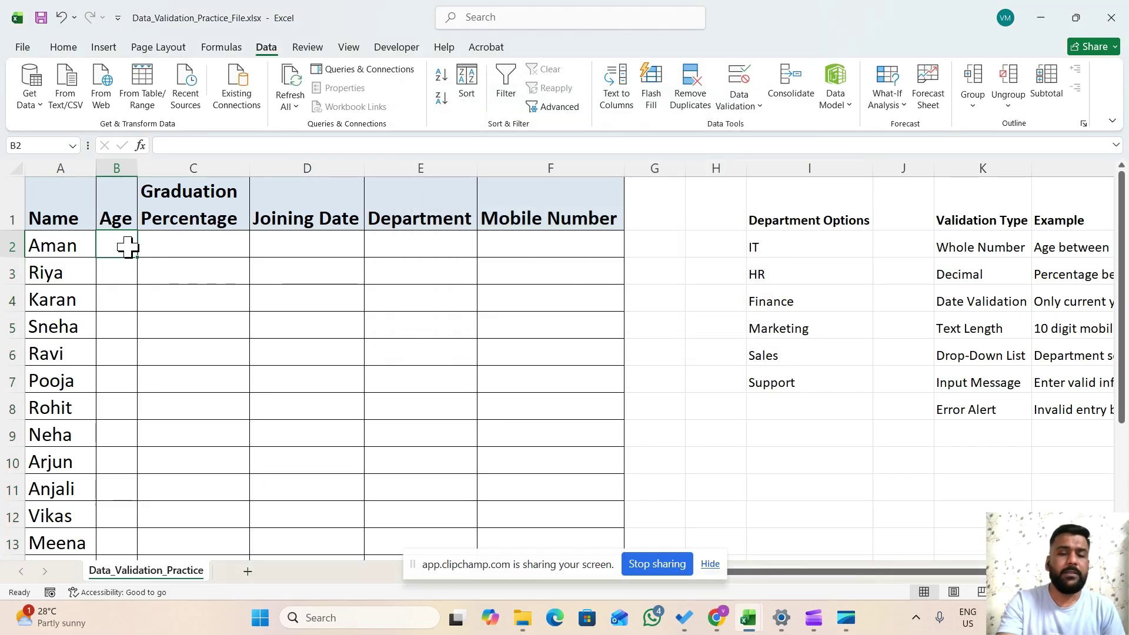
text(25)
key(Return)
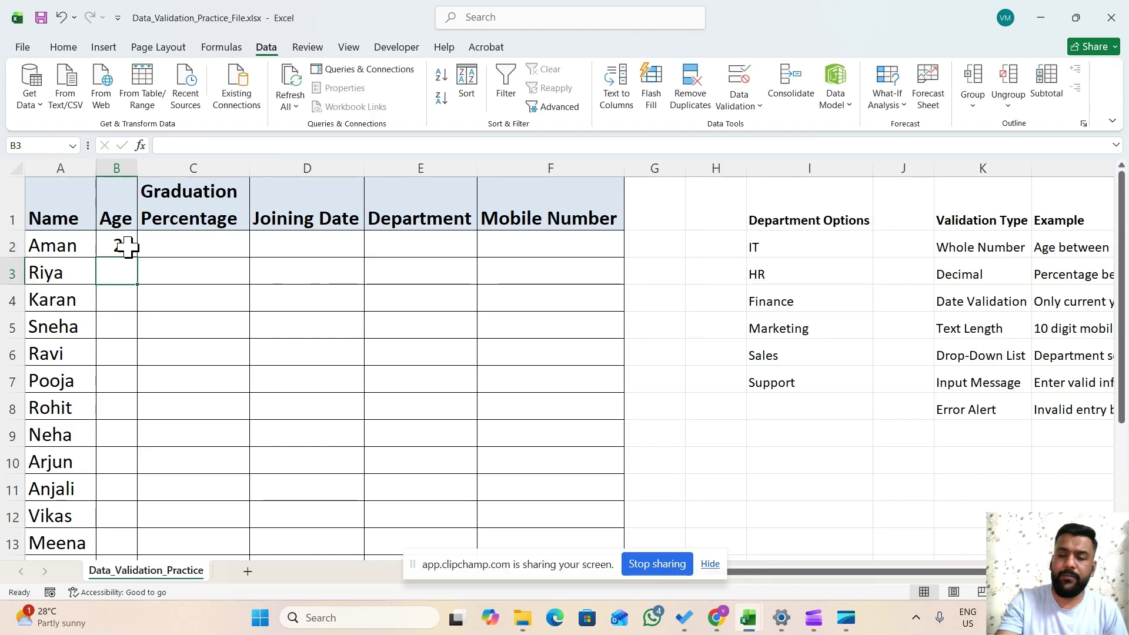
text(26)
key(Return)
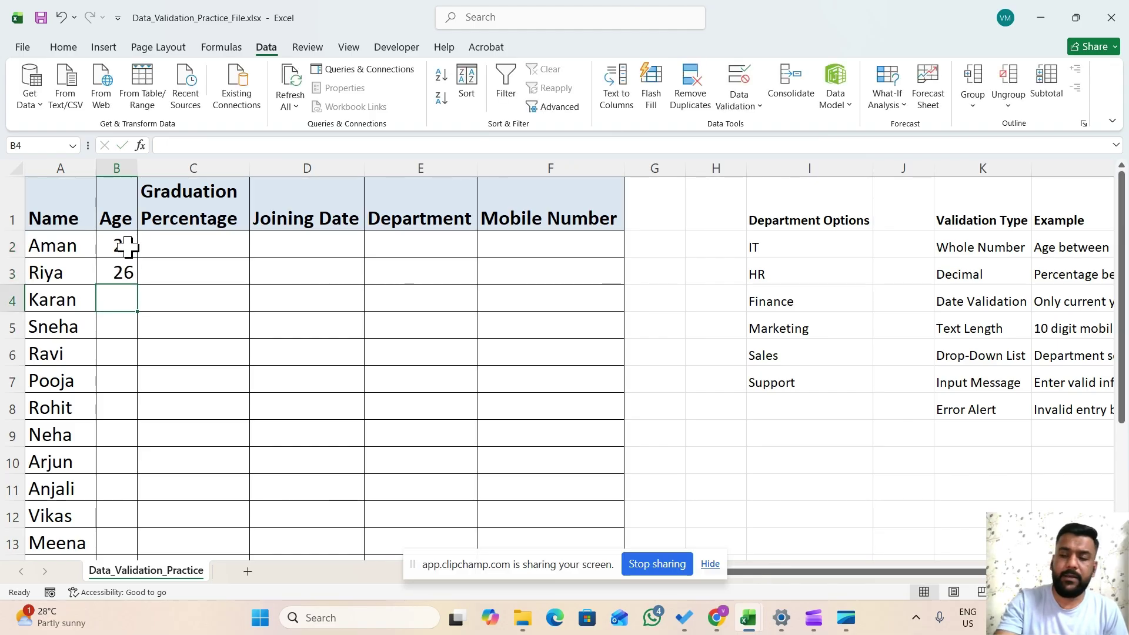
text(58)
key(Return)
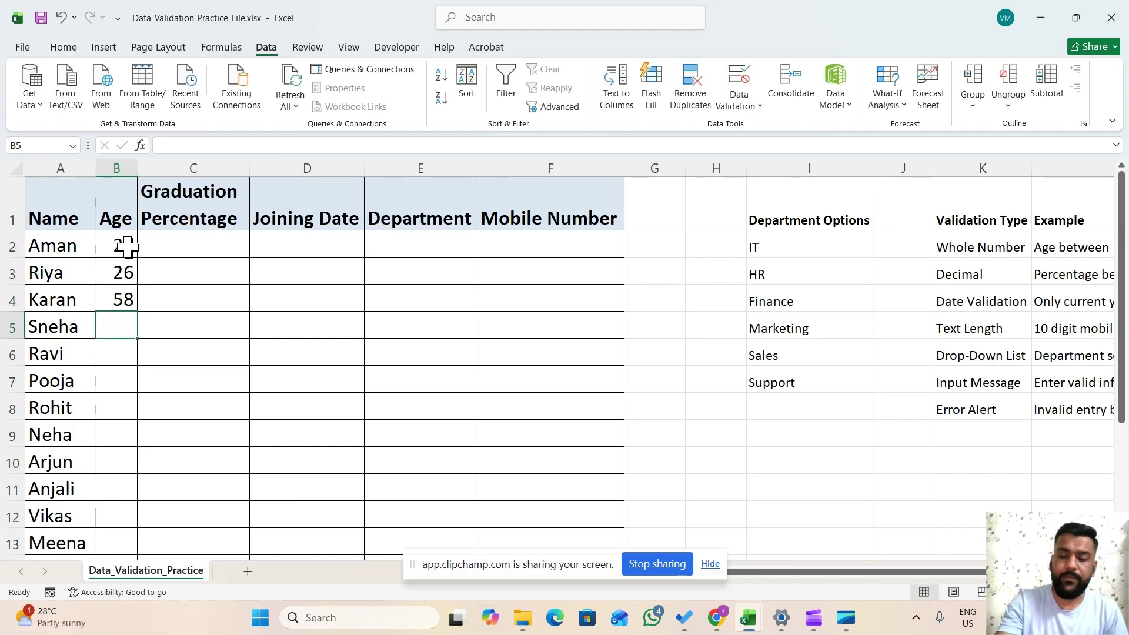
text(60)
key(Return)
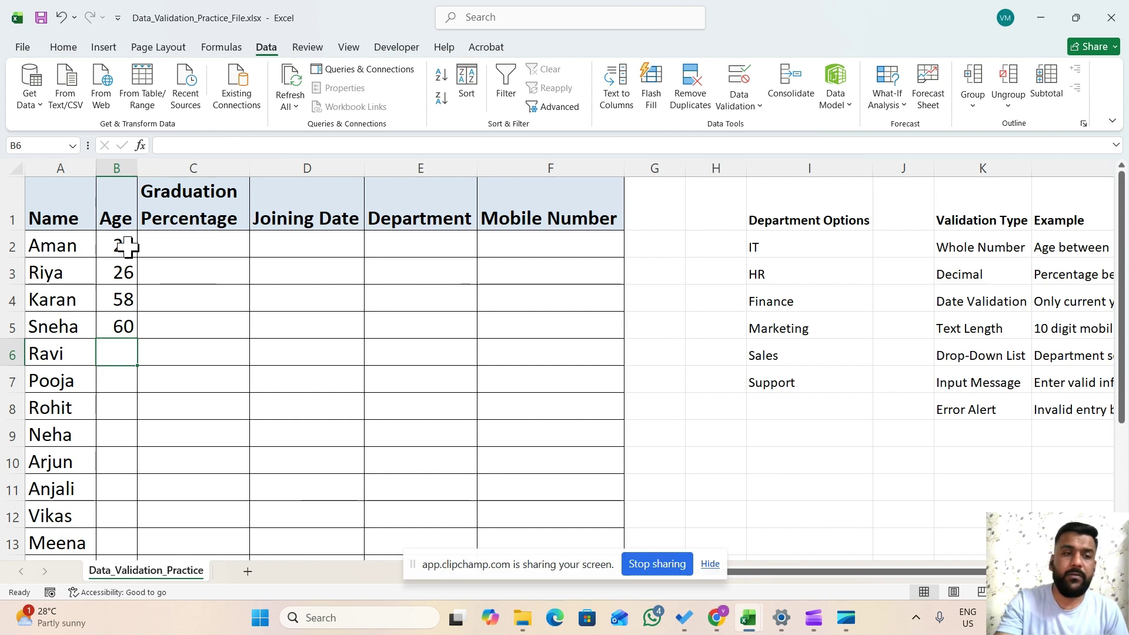
Step: Try to enter 95 as the age in cell B6, choose to retry and clear the entry
text(95)
key(Return)
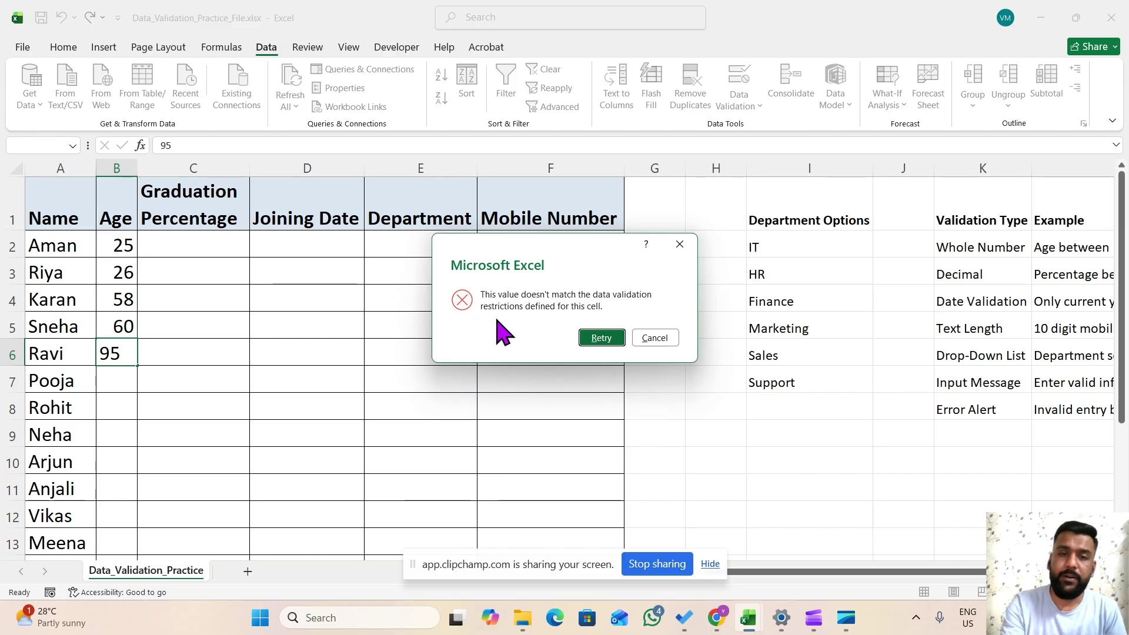
click(600, 338)
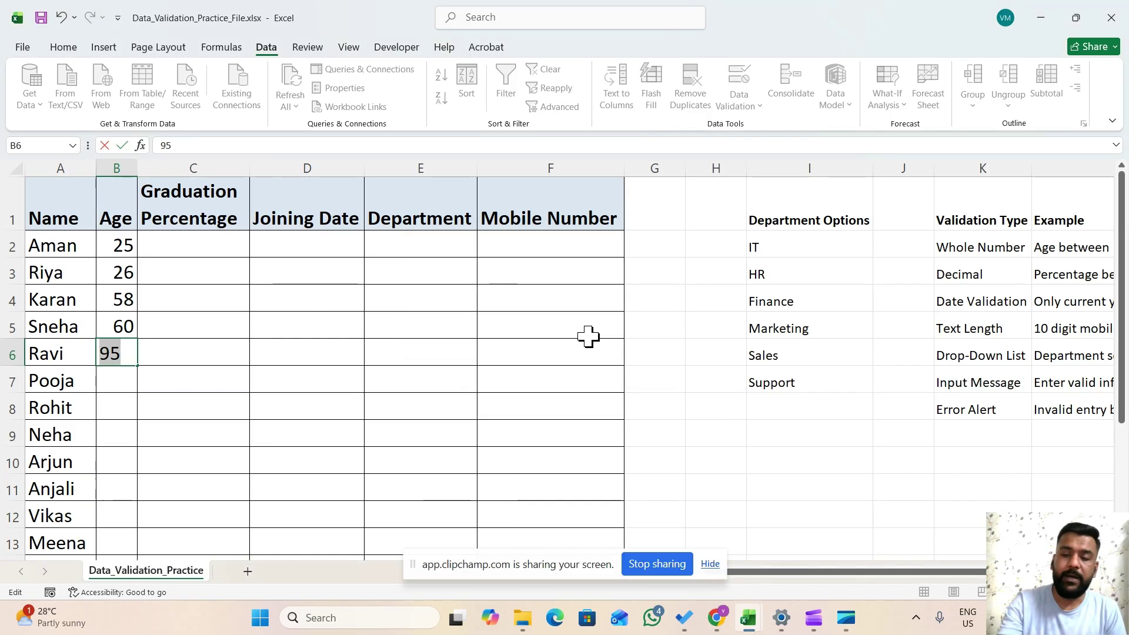
key(BackSpace)
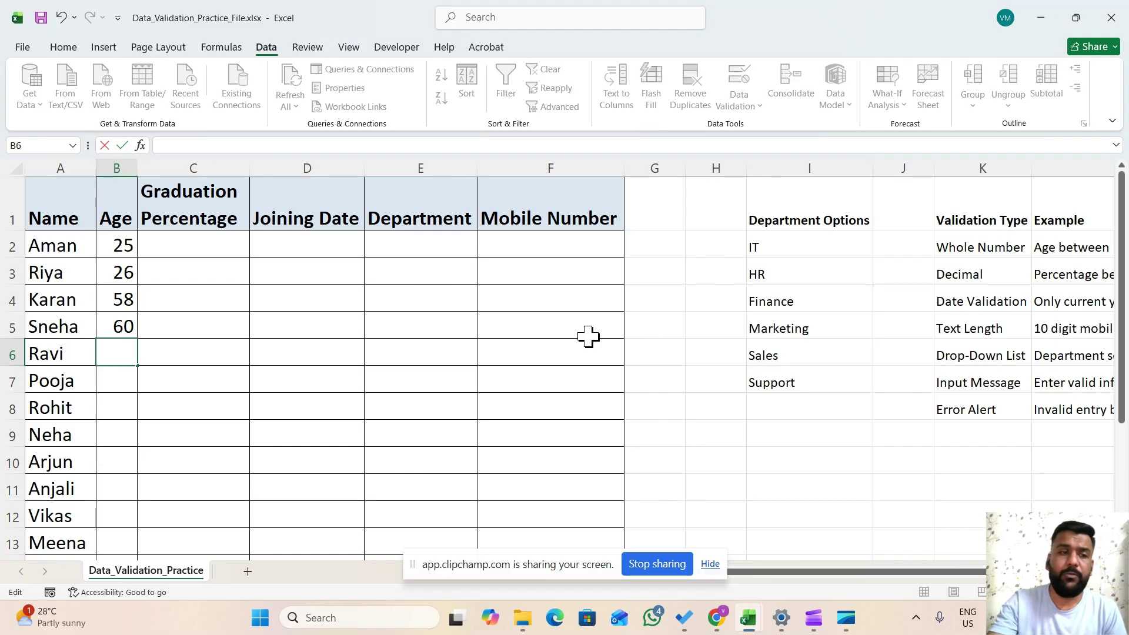
Step: Try to enter 20 as the age in cell B6, choose to retry and clear the entry
text(20)
key(Return)
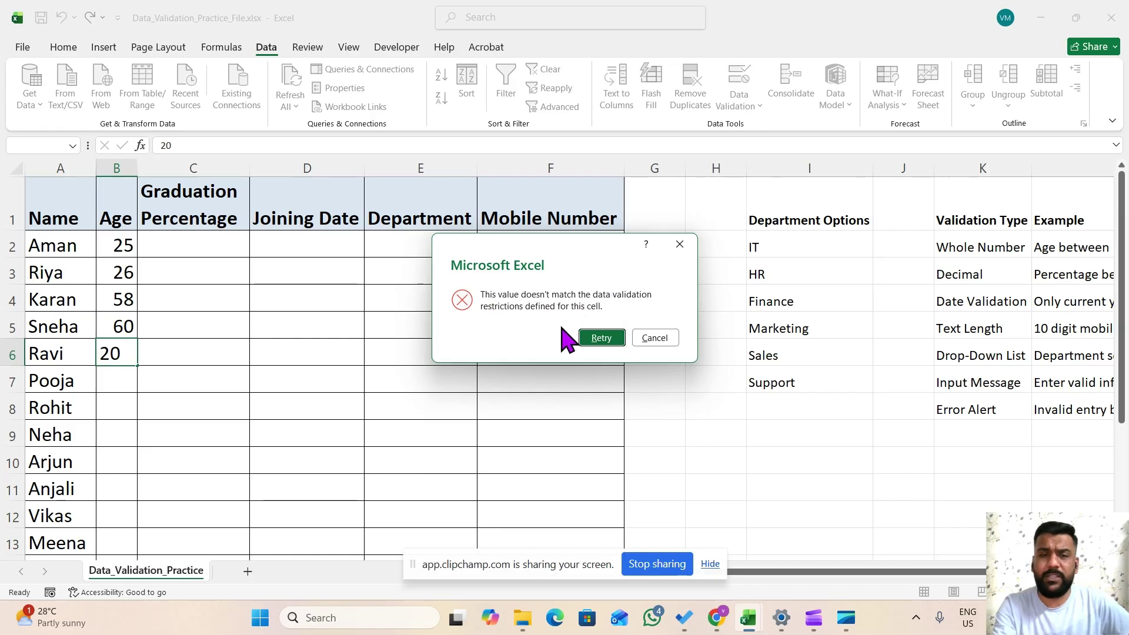
click(603, 338)
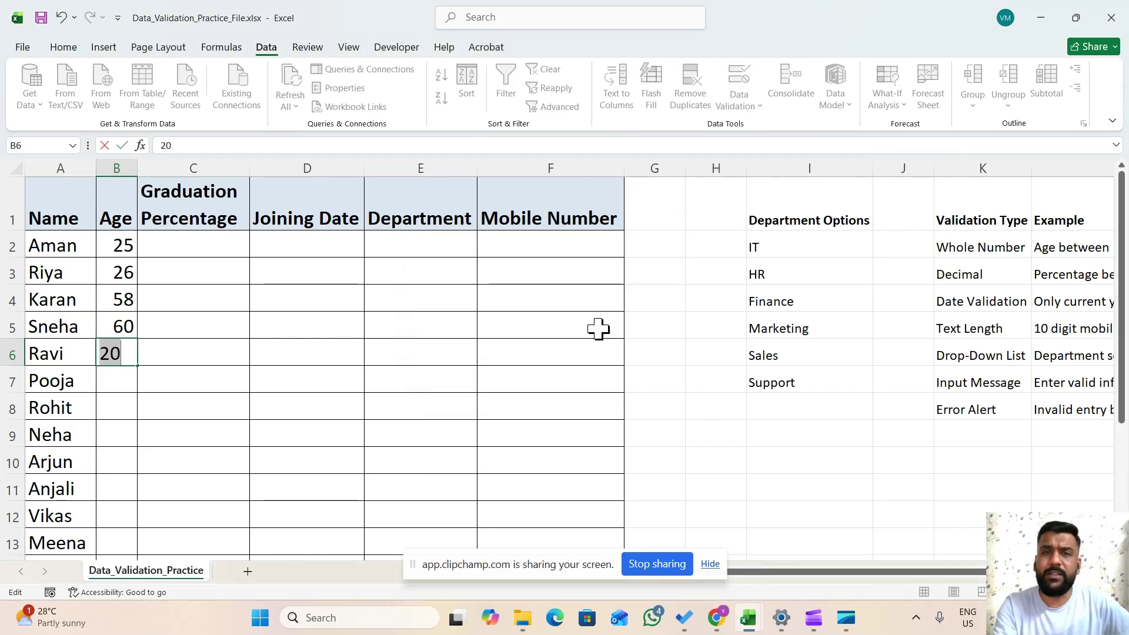
key(BackSpace)
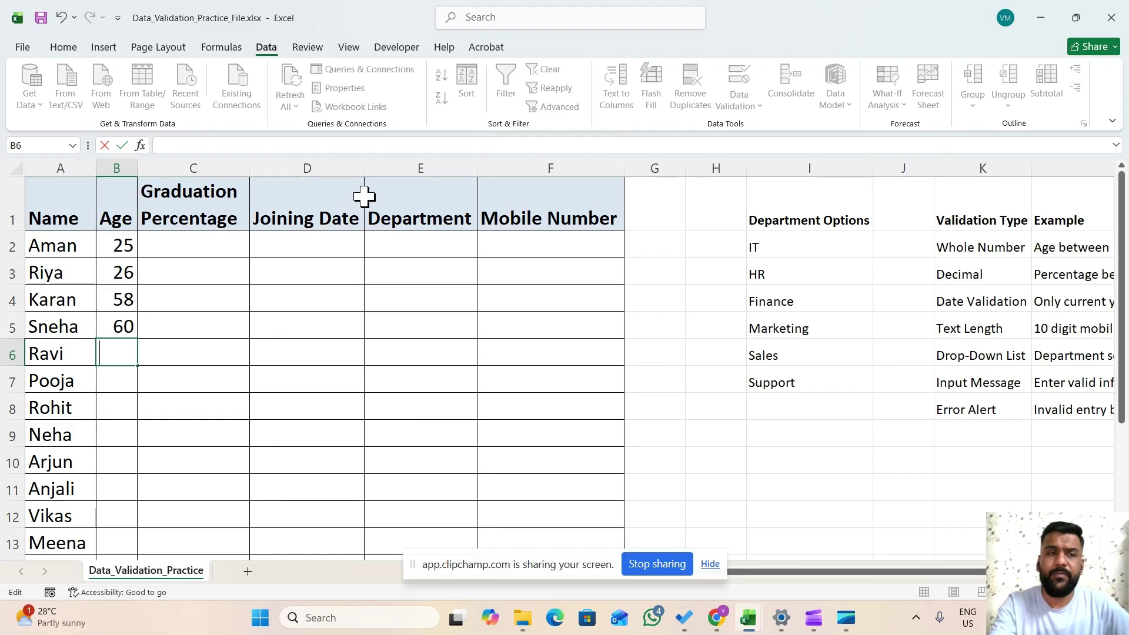
click(179, 372)
click(121, 348)
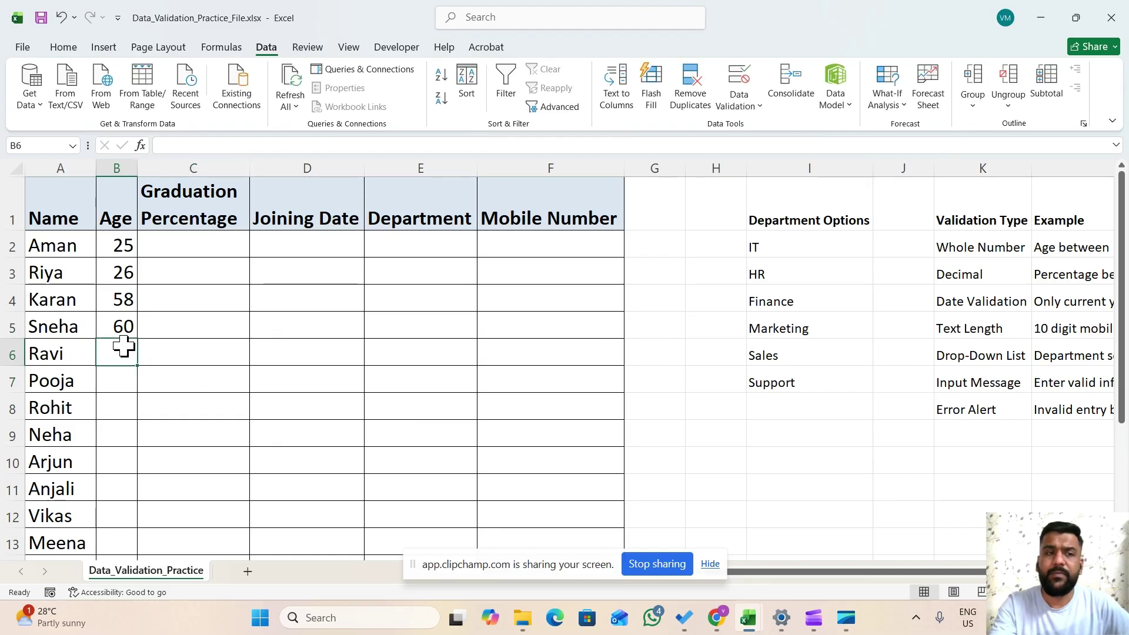
Step: Reopen Data Validation for the Age cells from B2 downward and title their error alert "Wrong Input"
click(121, 250)
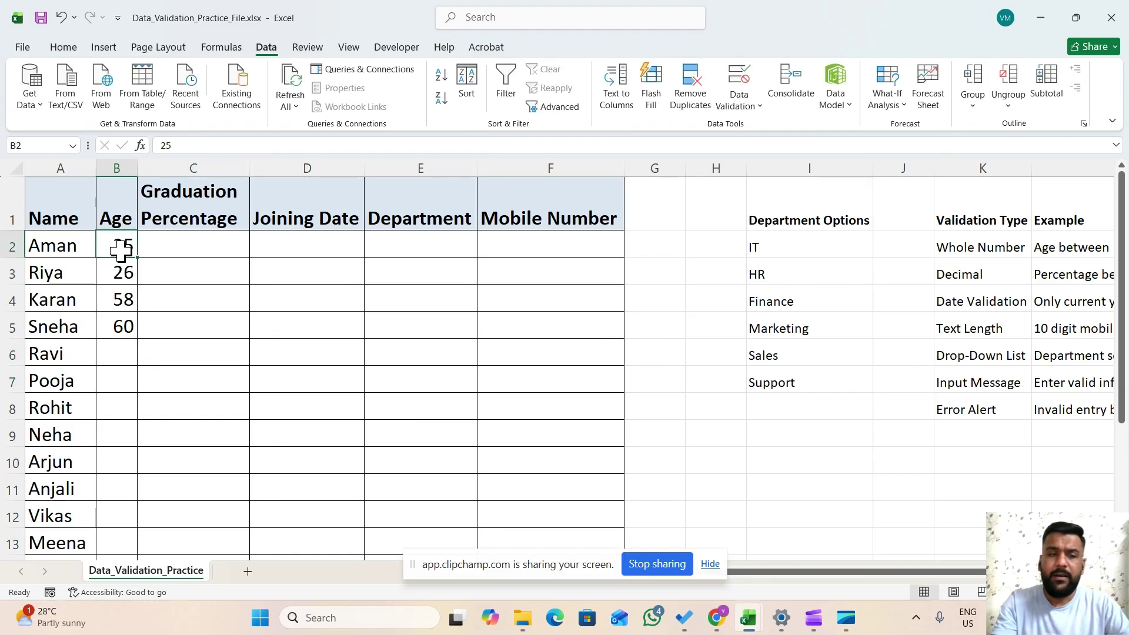
mouse_move(121, 250)
mouse_down()
mouse_move(121, 550)
mouse_move(118, 252)
mouse_up()
scroll(516, 338, up, 2)
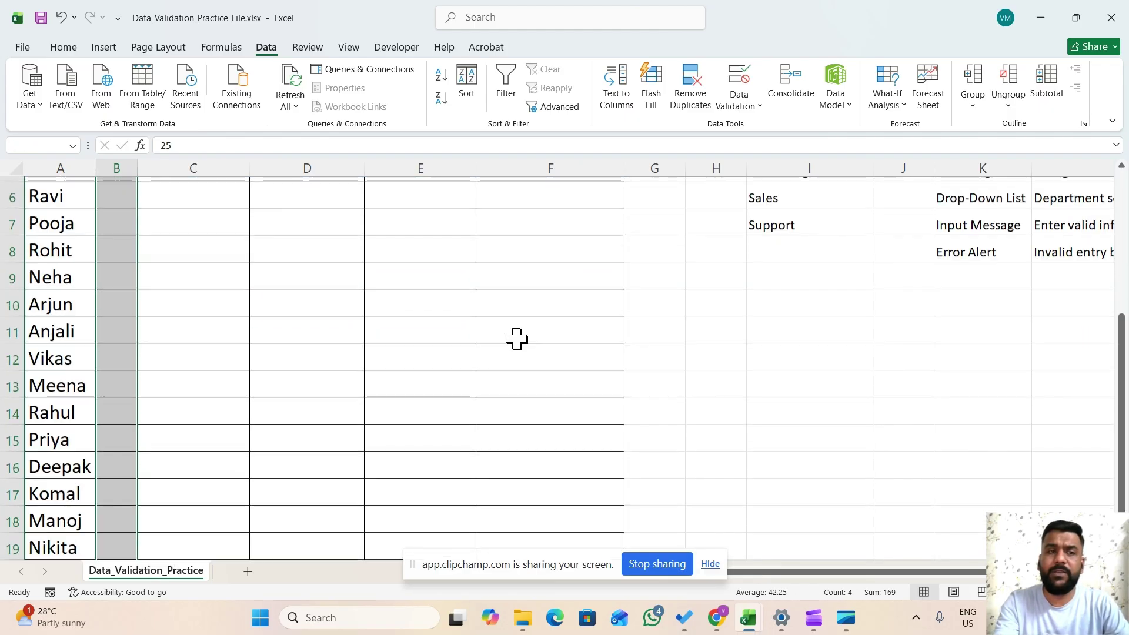
scroll(517, 338, up, 2)
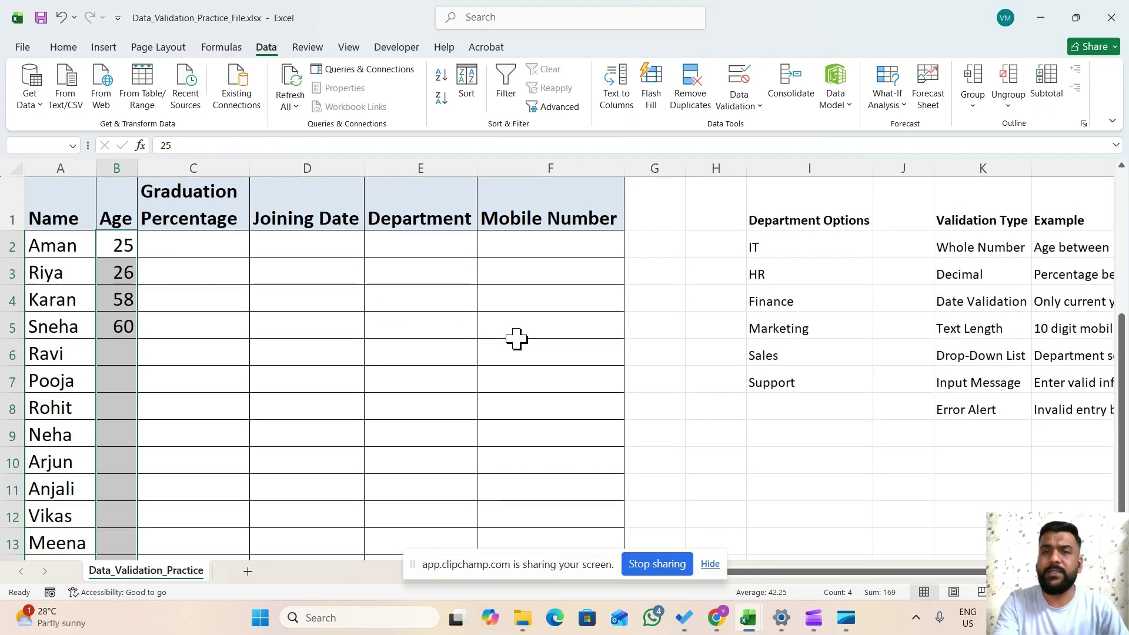
click(764, 111)
click(766, 128)
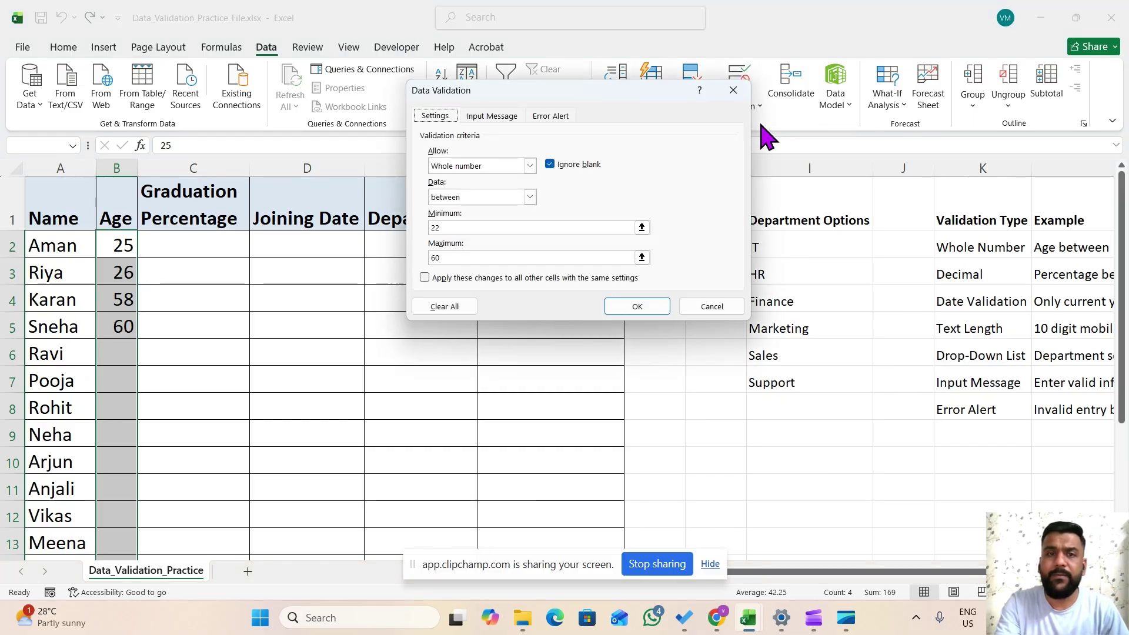
click(552, 116)
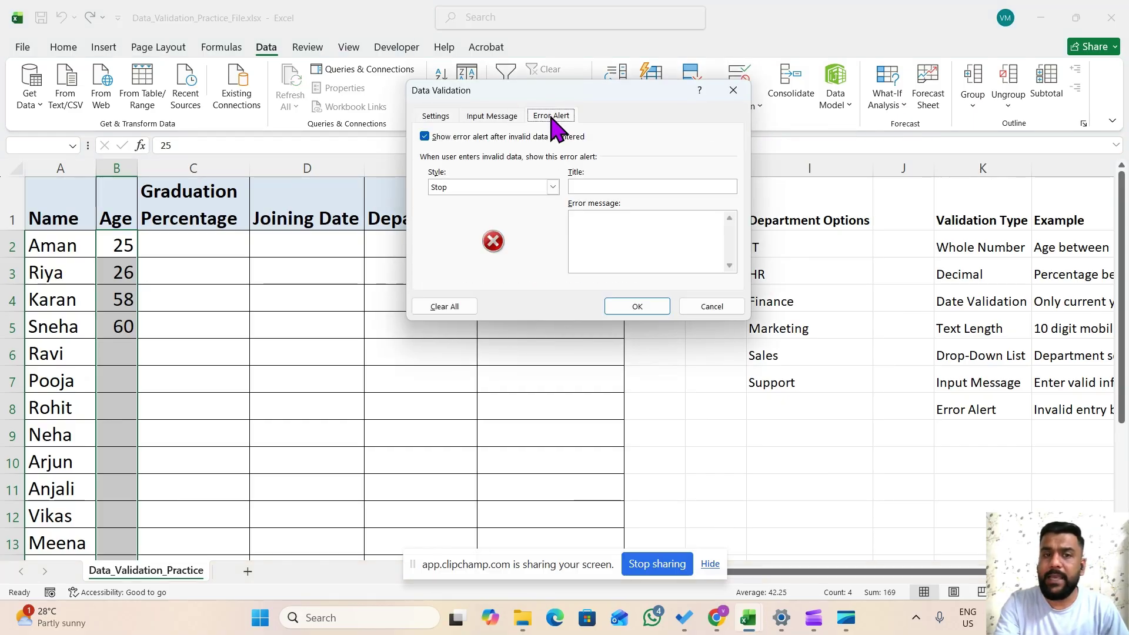
click(586, 184)
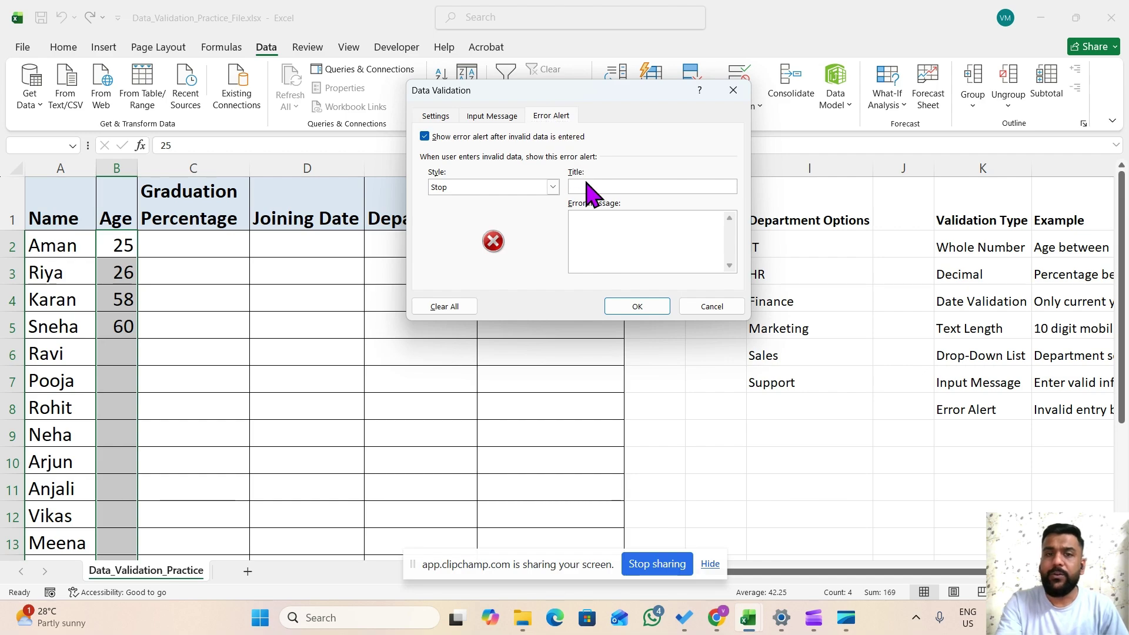
text(Wr)
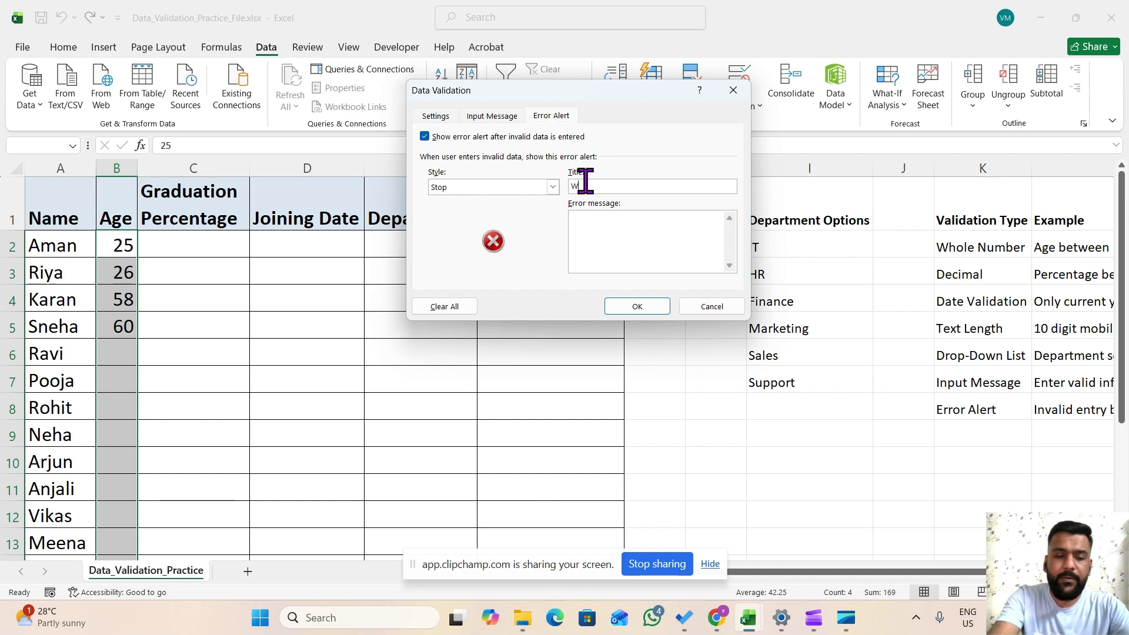
text(ong )
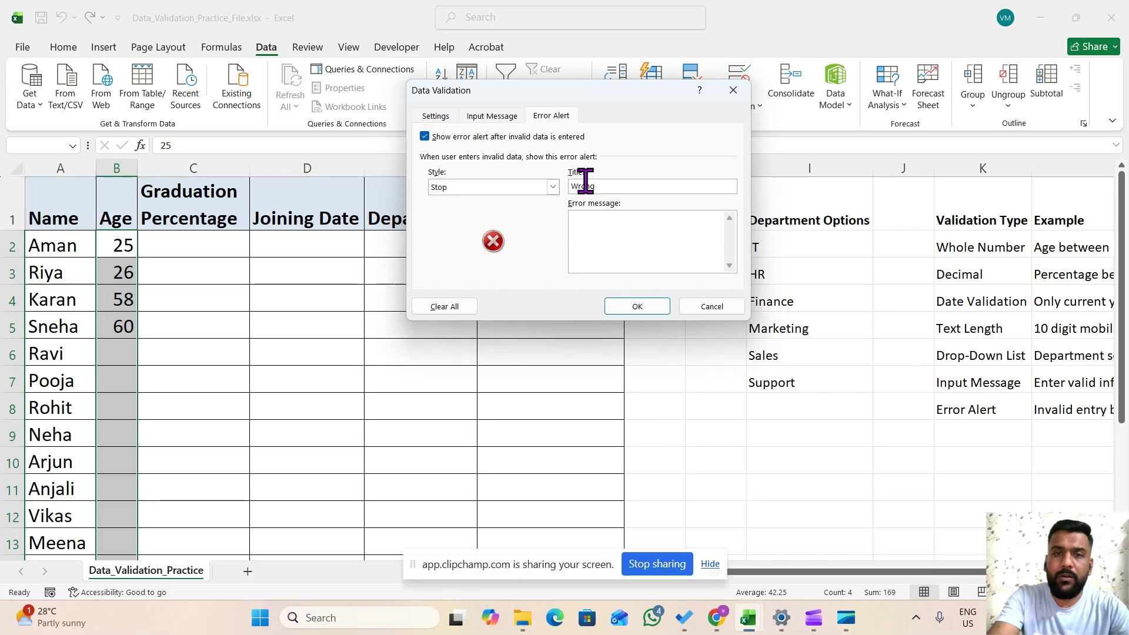
text(Inp)
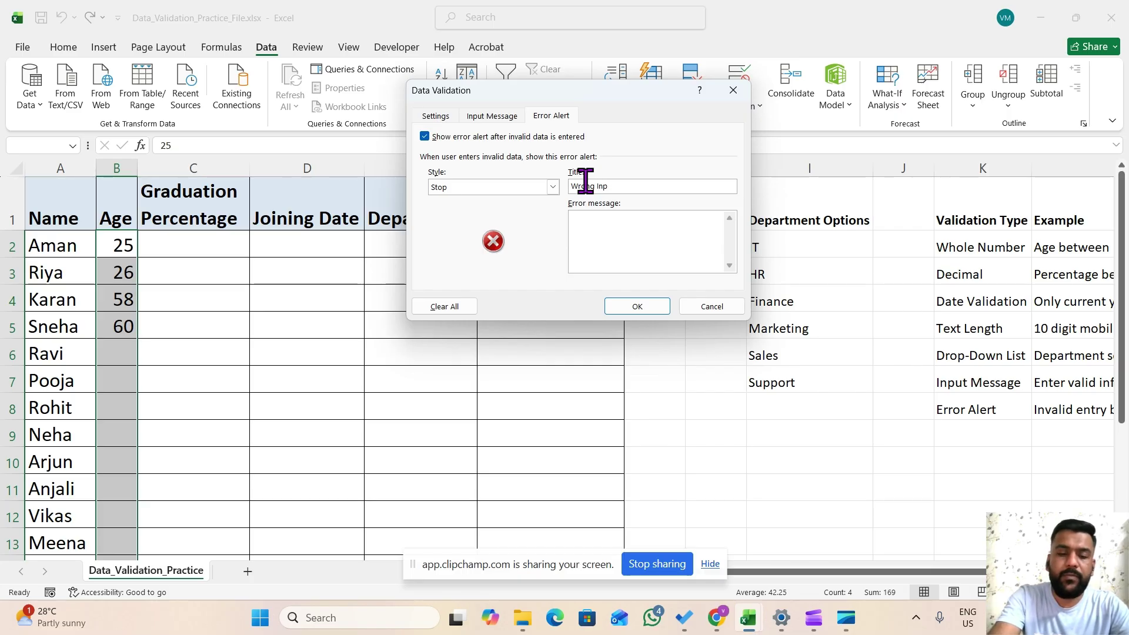
text(ut)
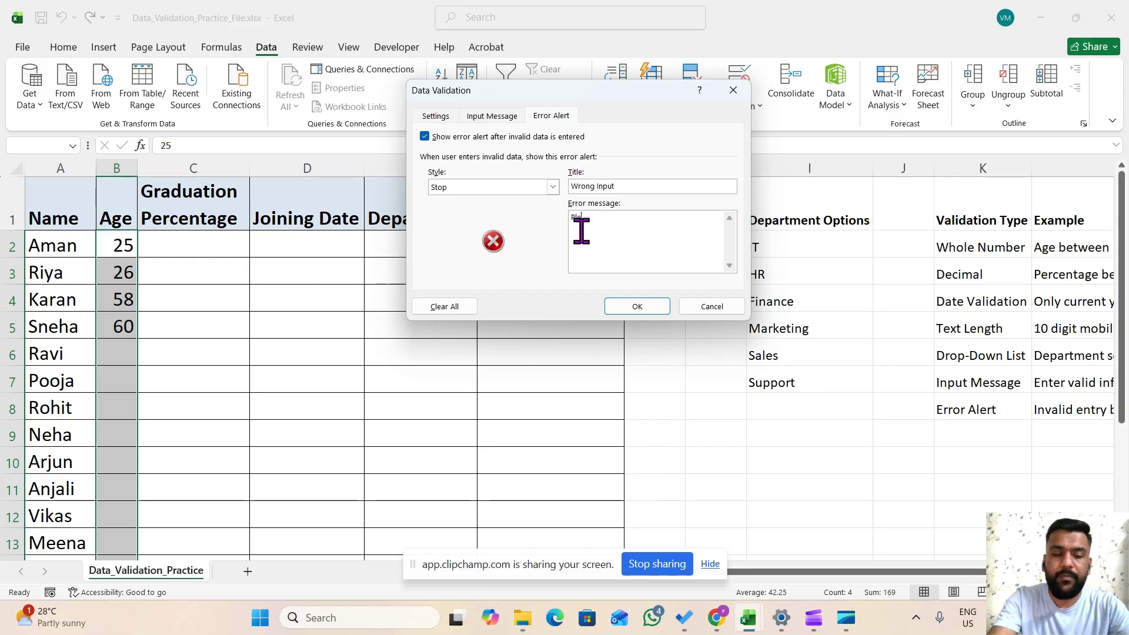
Step: Set the error message to "Please enter the age b/w 22 to 60" and apply the validation changes
text(ase)
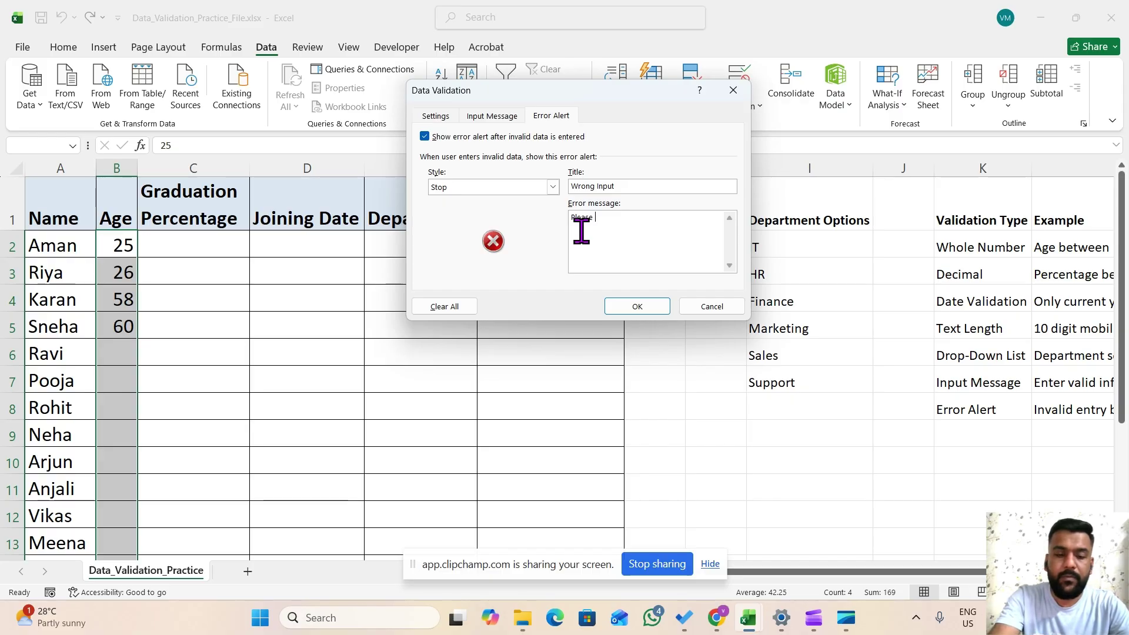
text( in)
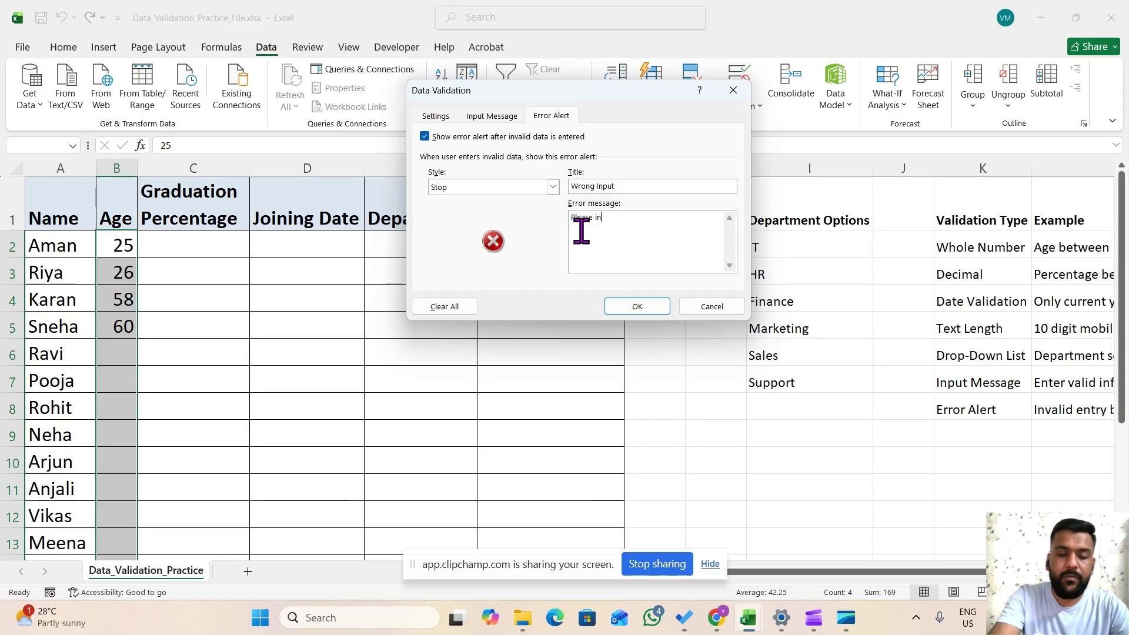
text(put)
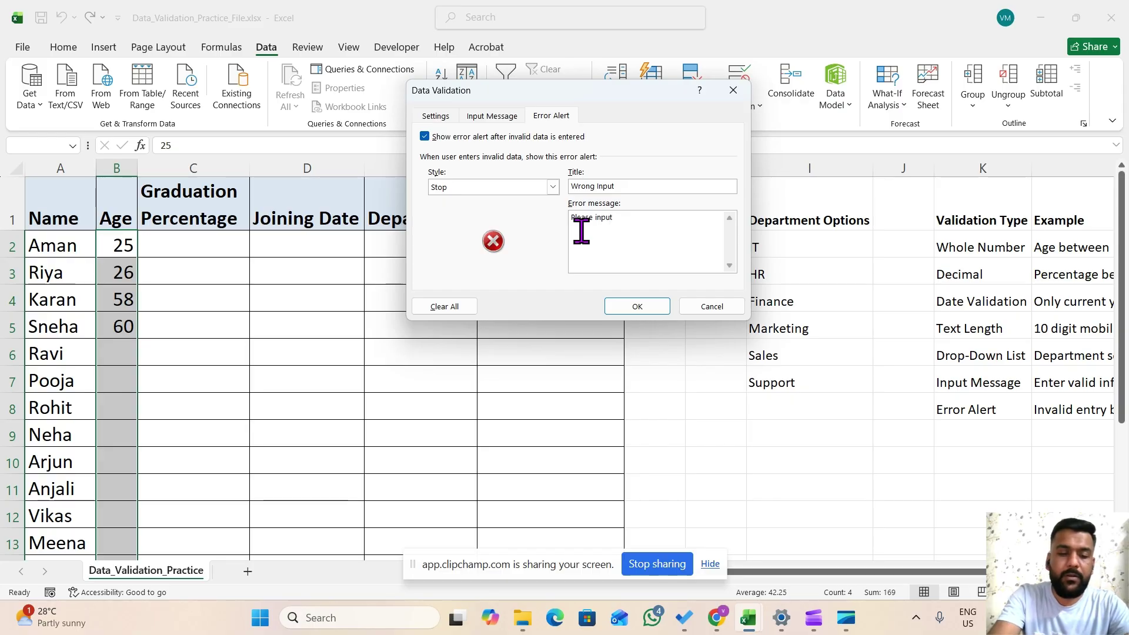
text( the)
key(BackSpace)
key(BackSpace)
key(BackSpace)
key(BackSpace)
key(BackSpace)
key(BackSpace)
key(BackSpace)
key(BackSpace)
key(BackSpace)
key(BackSpace)
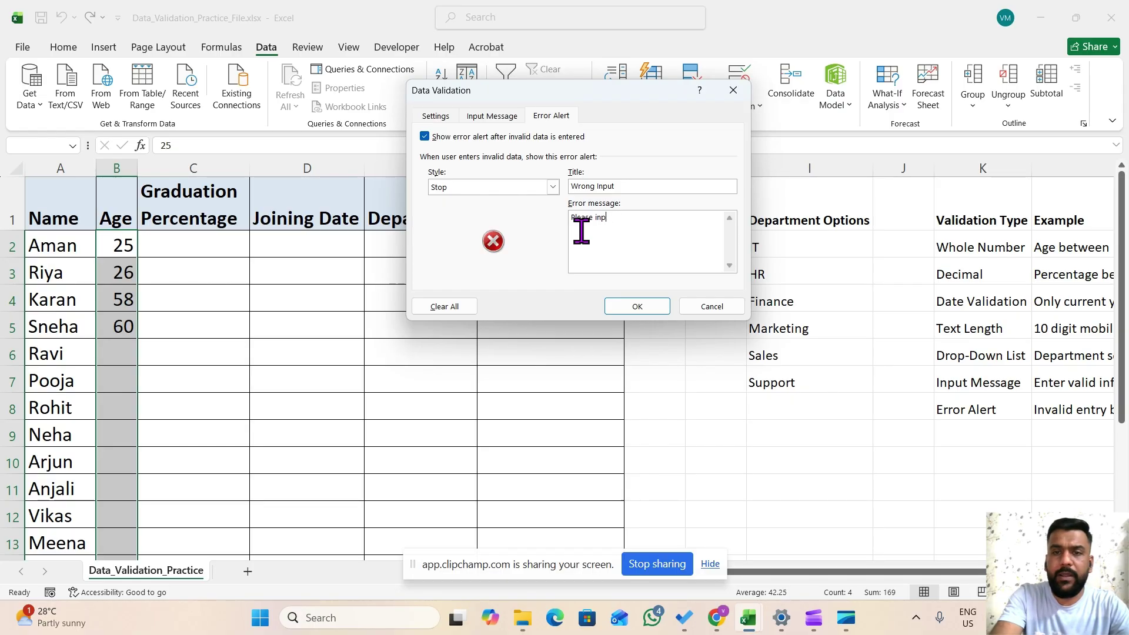
text(en)
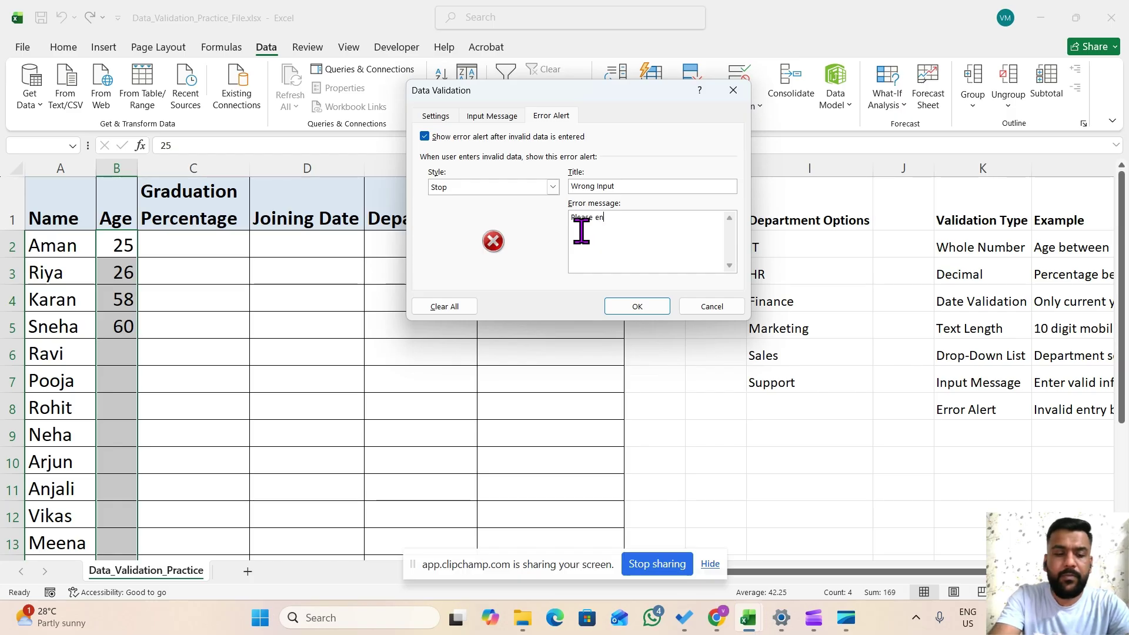
text(ter th)
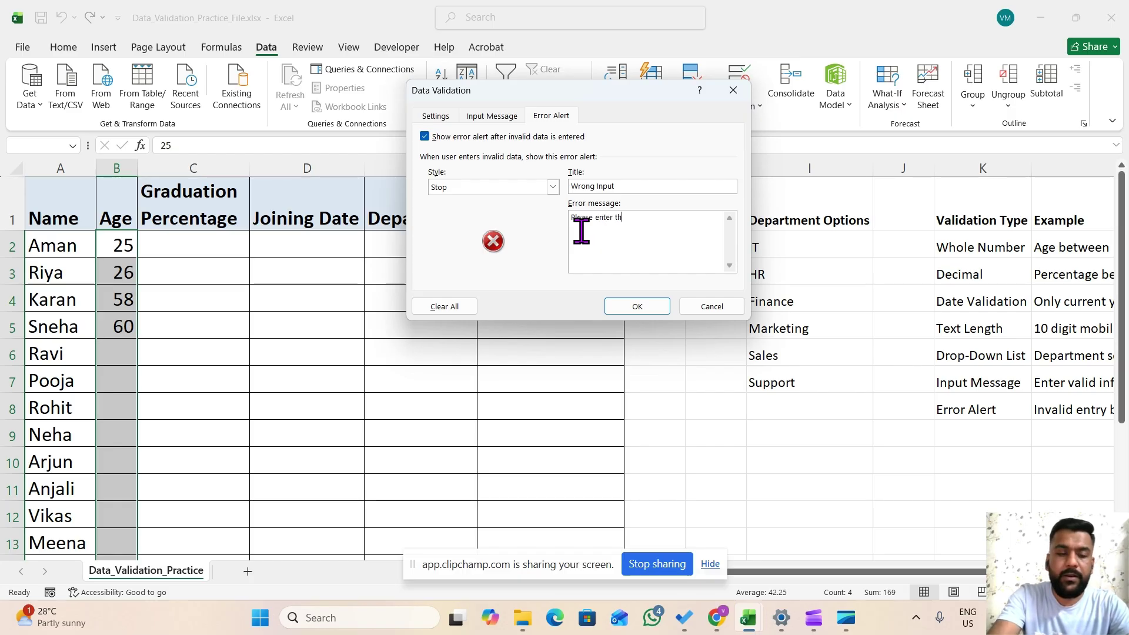
text(e age)
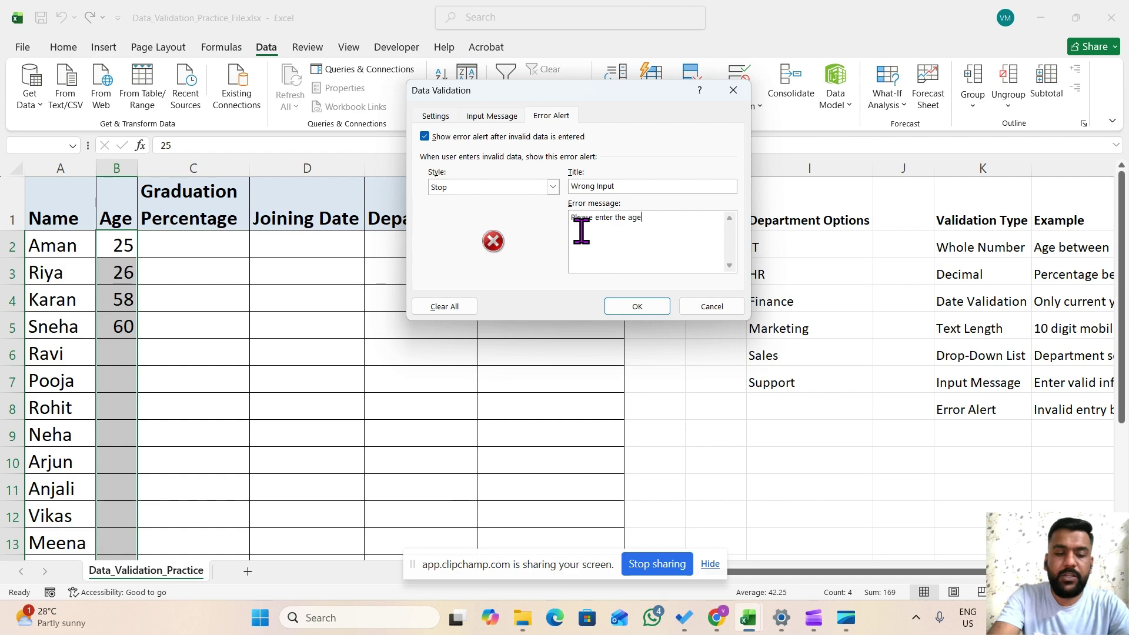
text( b/)
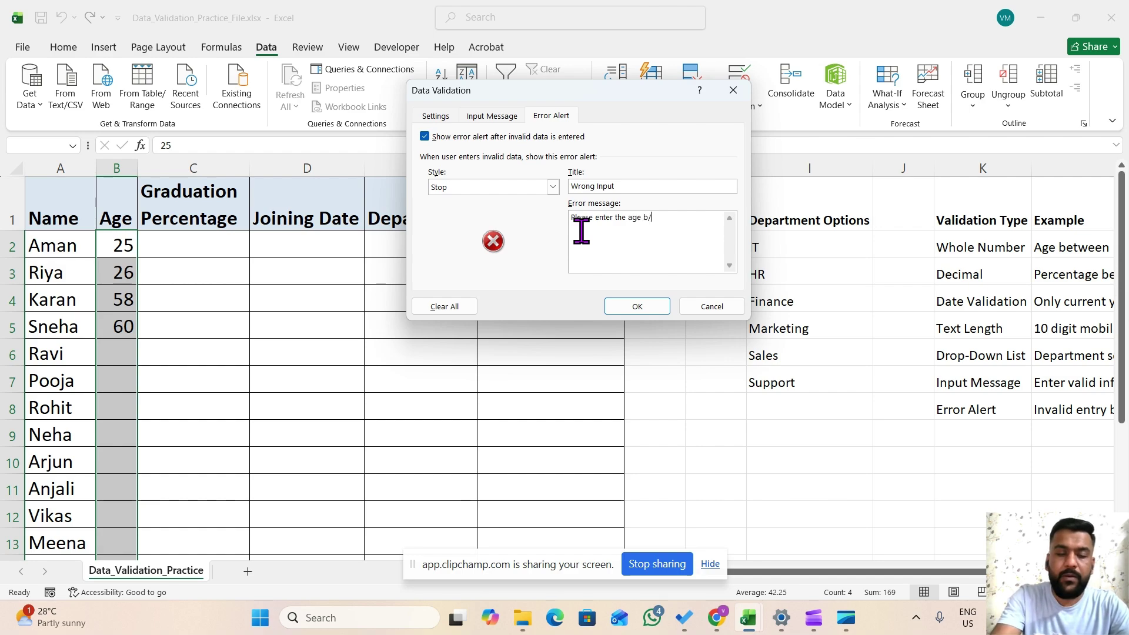
text(w 2)
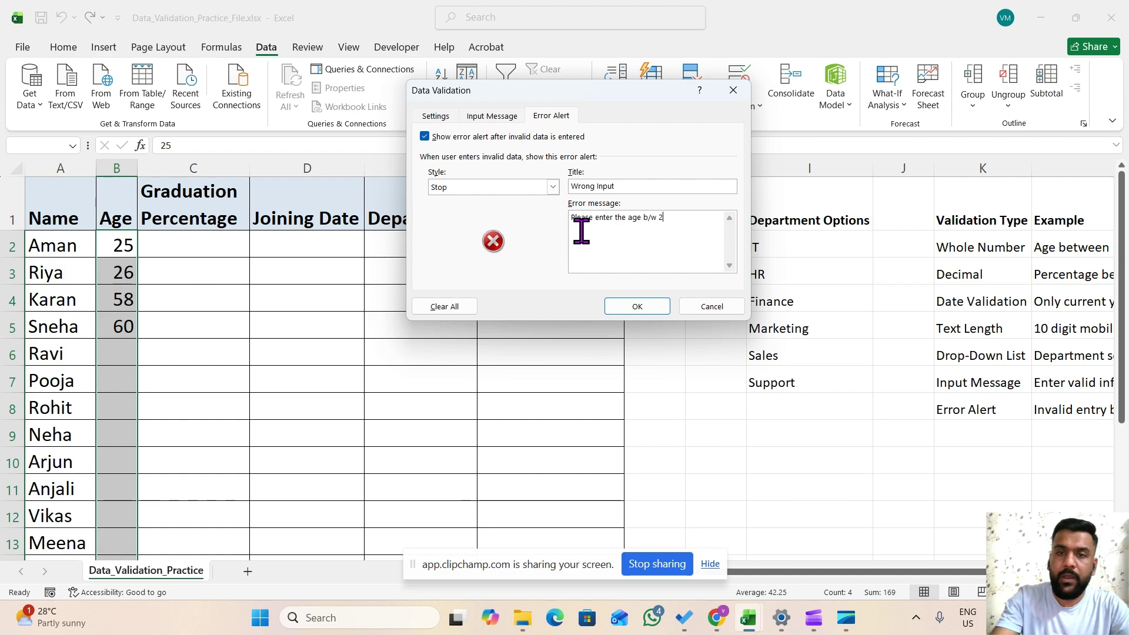
text(2 to )
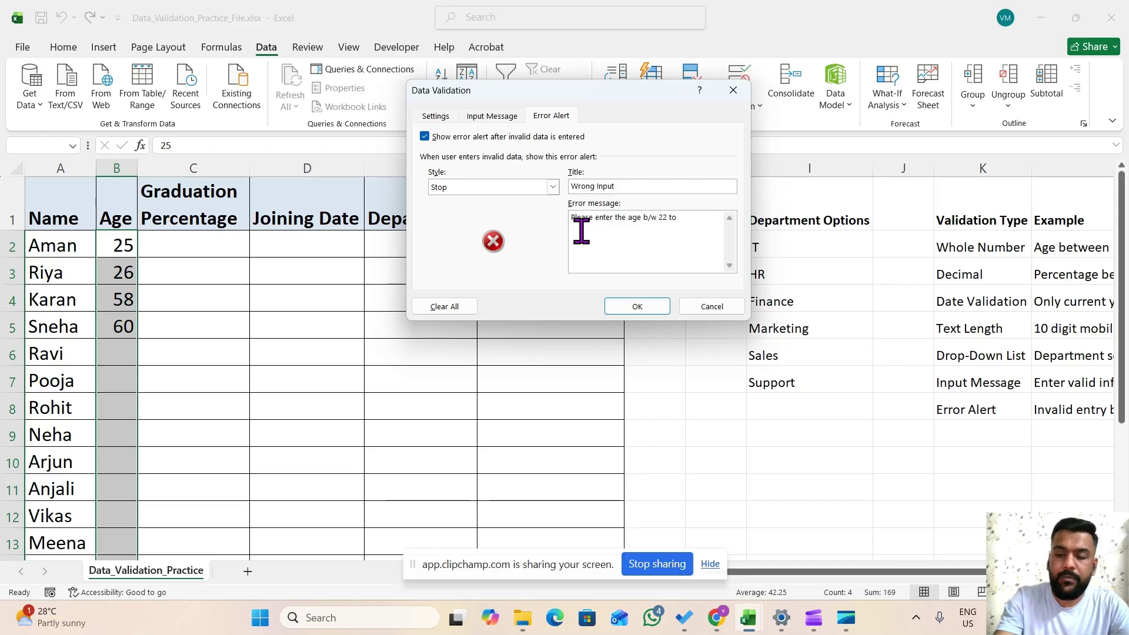
text(60)
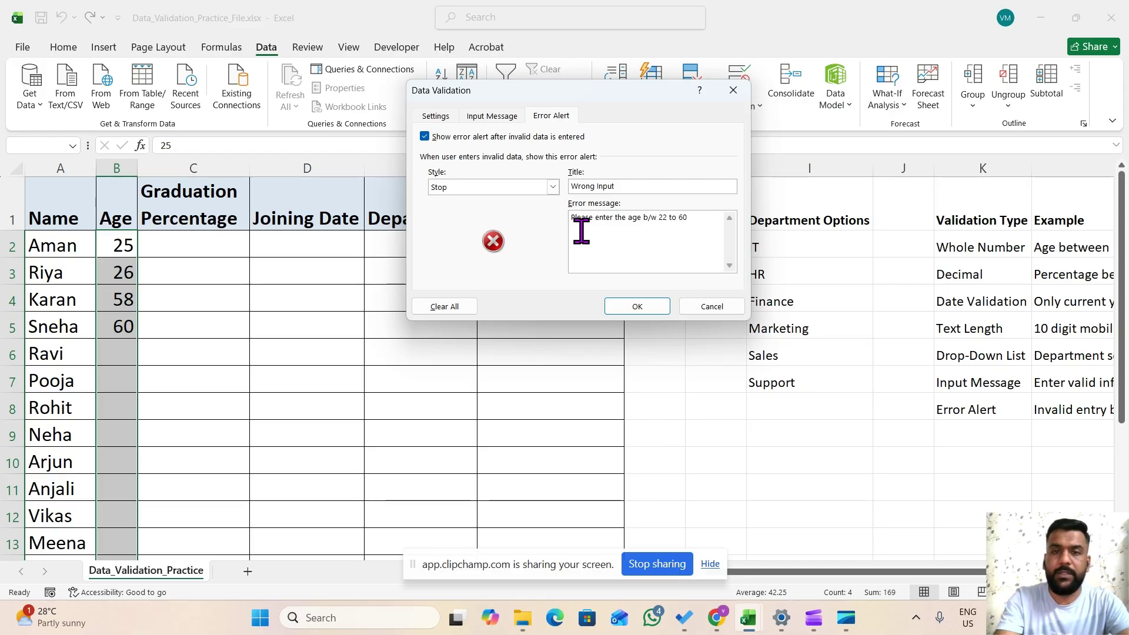
click(652, 308)
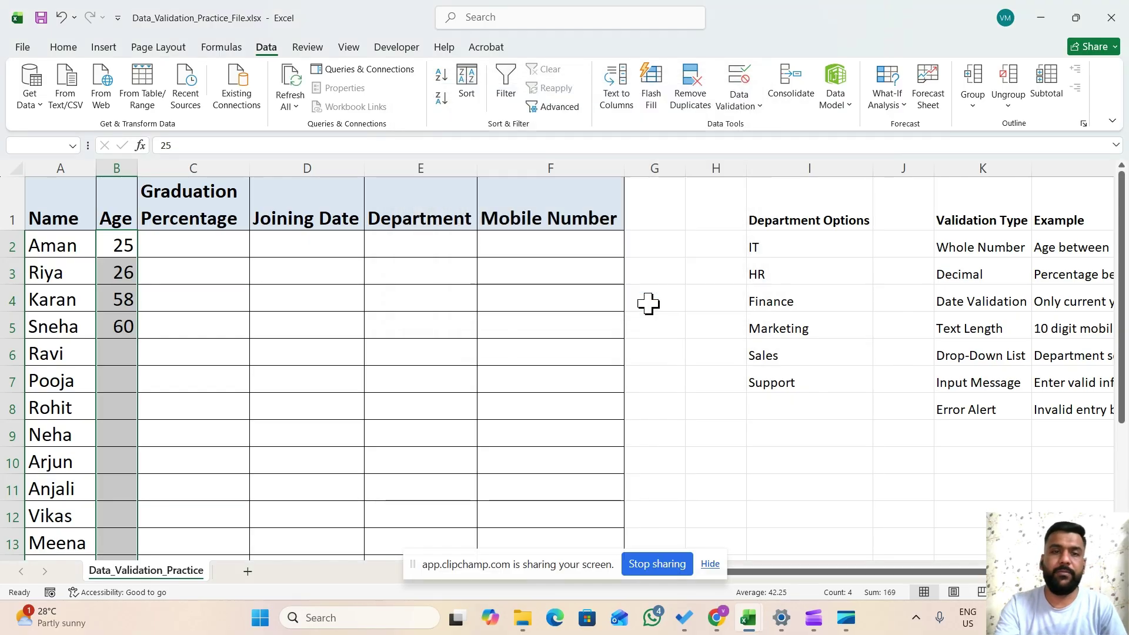
Step: Test the custom alert by entering 62 in cell B6, choose to retry and enter 26 instead
click(120, 355)
text(62)
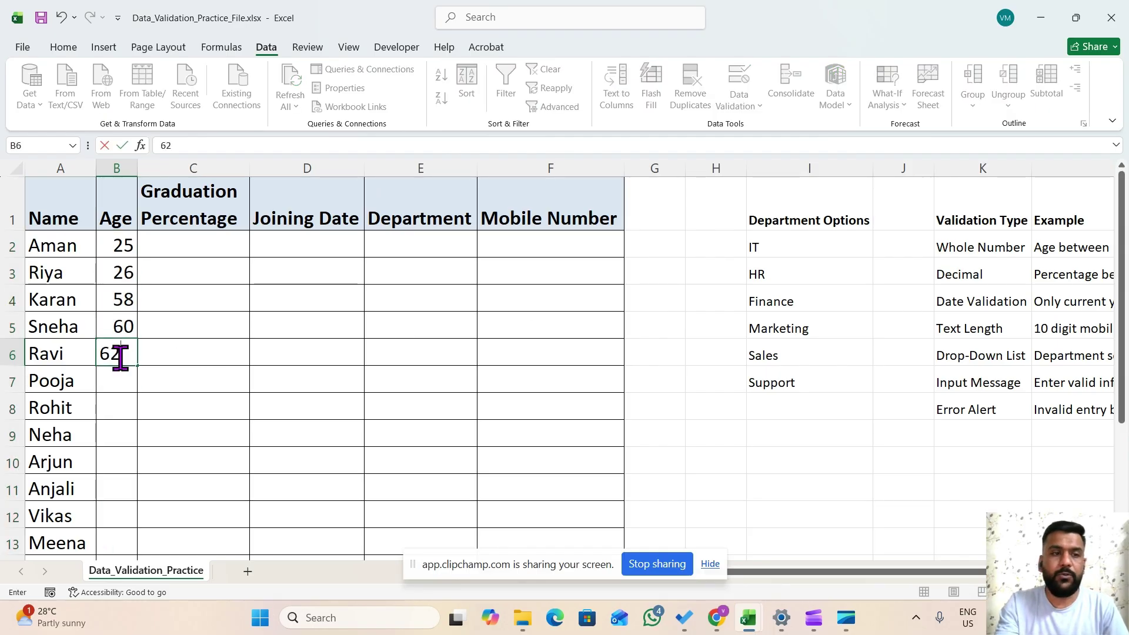
key(Return)
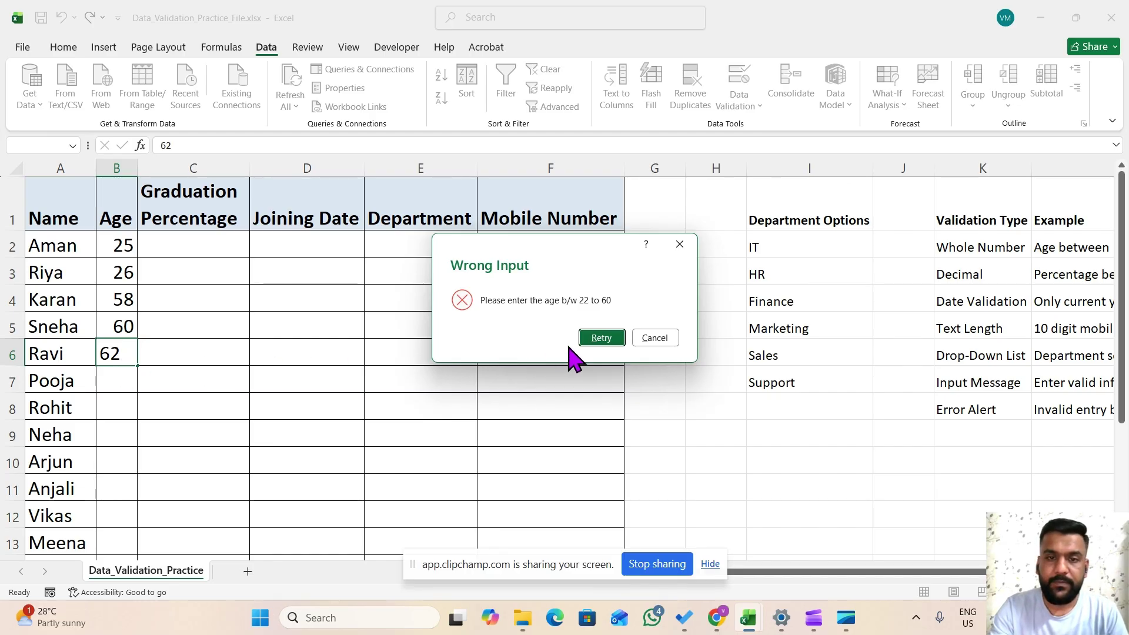
click(599, 337)
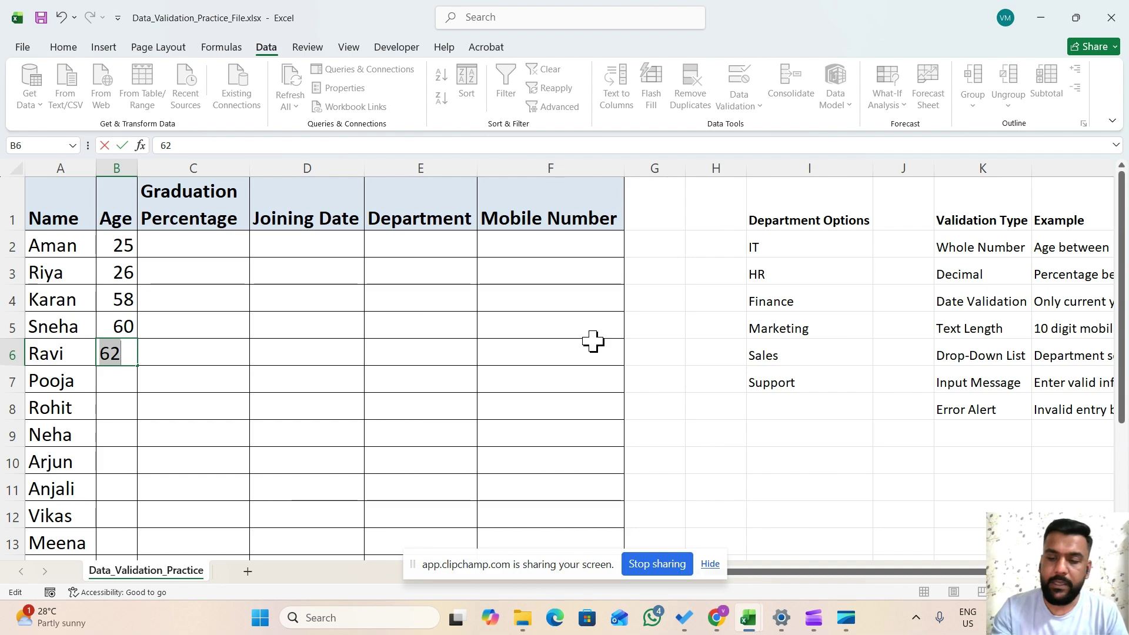
text(26)
key(Return)
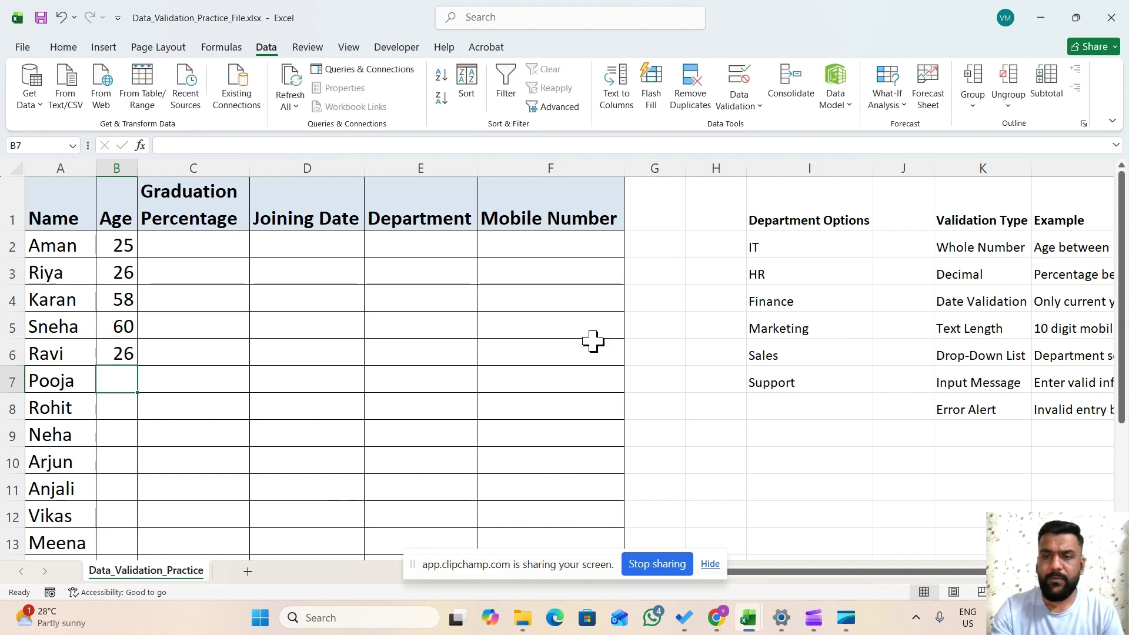
Step: Select the Graduation Percentage cells C2 to C10 and open Data Validation for them
key(Up)
key(Up)
key(Up)
key(Up)
key(Up)
key(Right)
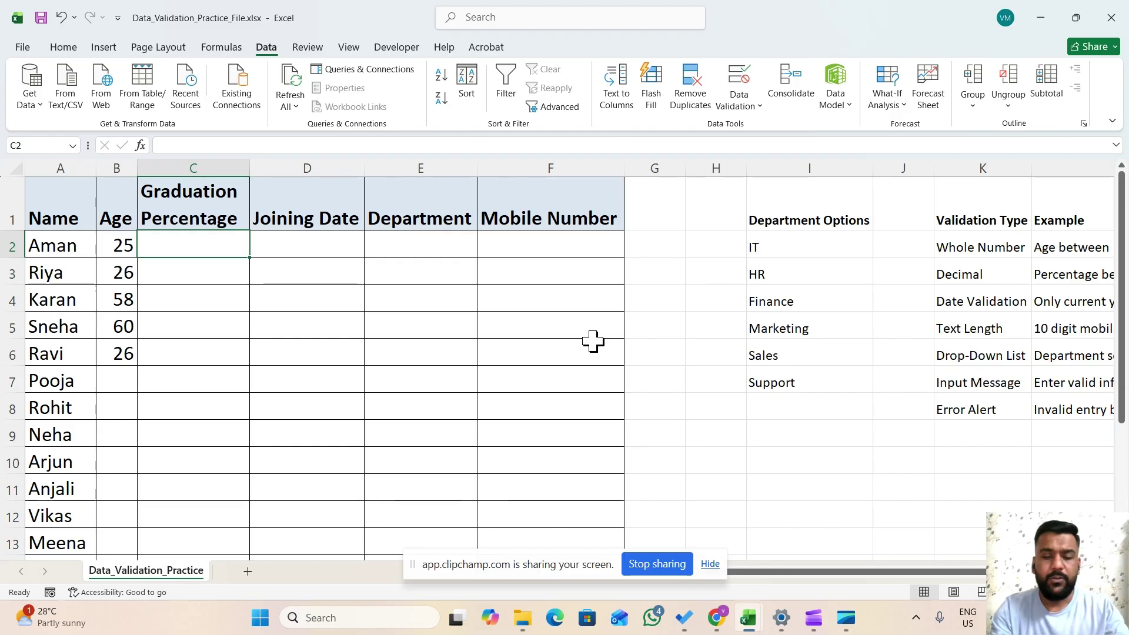
key(shift+Down)
key(shift+Down)
key(shift+Down)
key(shift+Down)
key(shift+Down)
key(shift+Down)
key(shift+Down)
key(shift+Down)
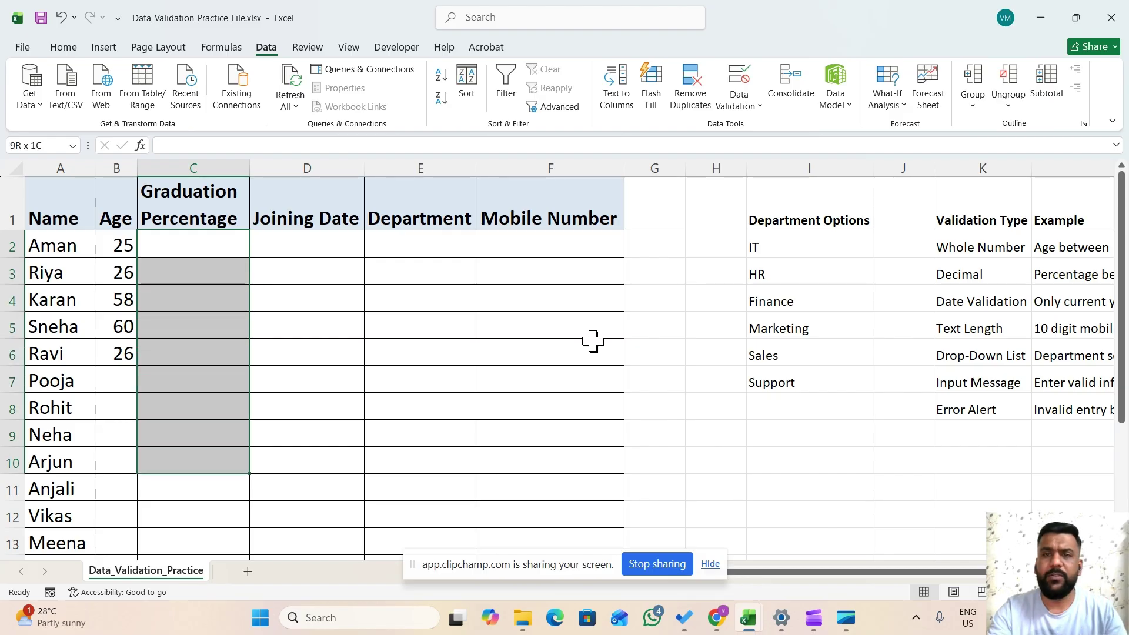
click(749, 112)
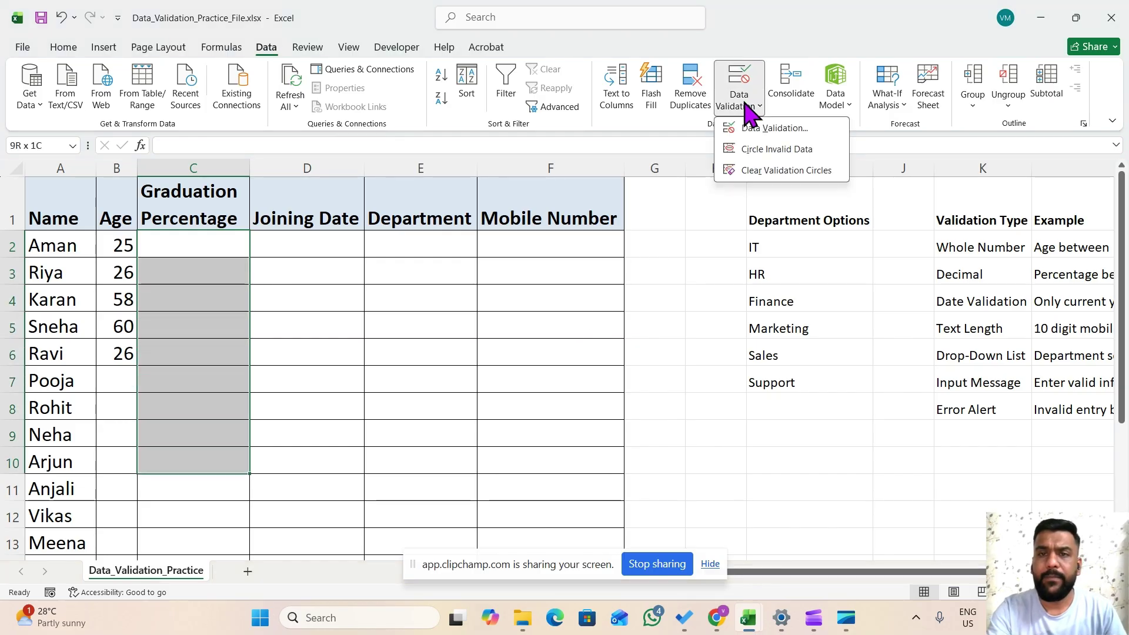
click(750, 125)
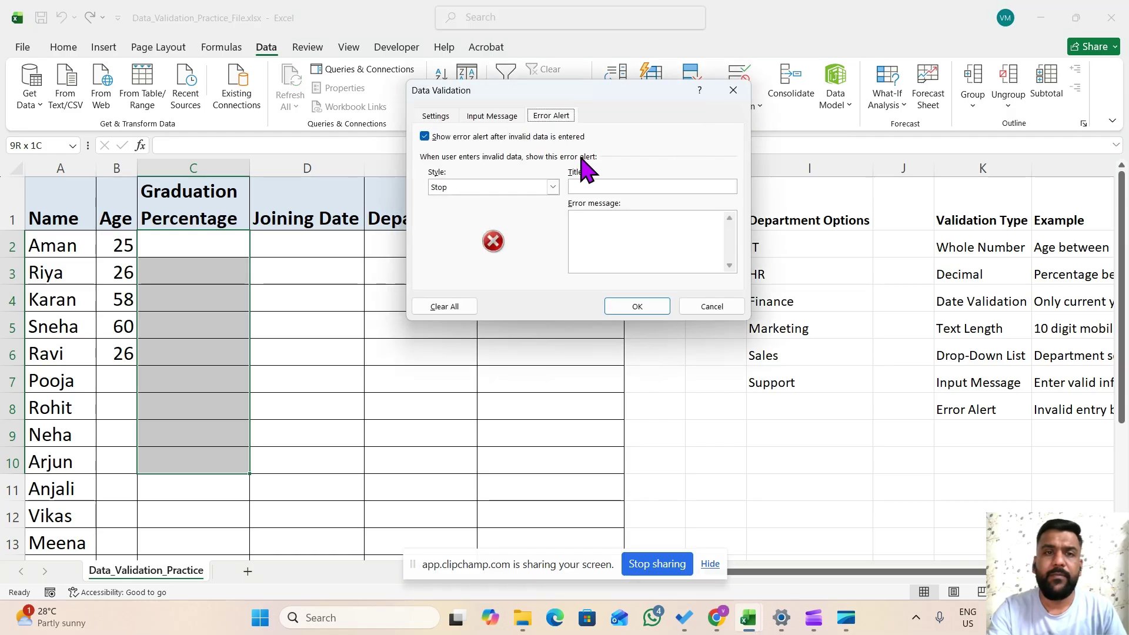
Step: Restrict the selected Graduation Percentage cells to decimal values between 0 and 100 and apply the rule
click(440, 117)
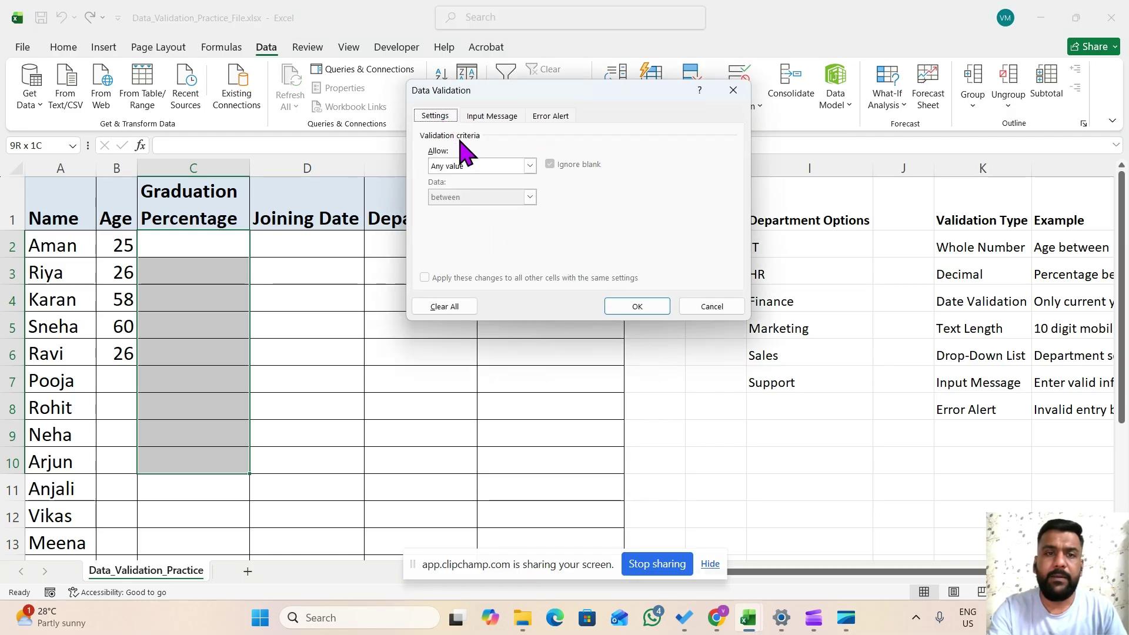
click(531, 166)
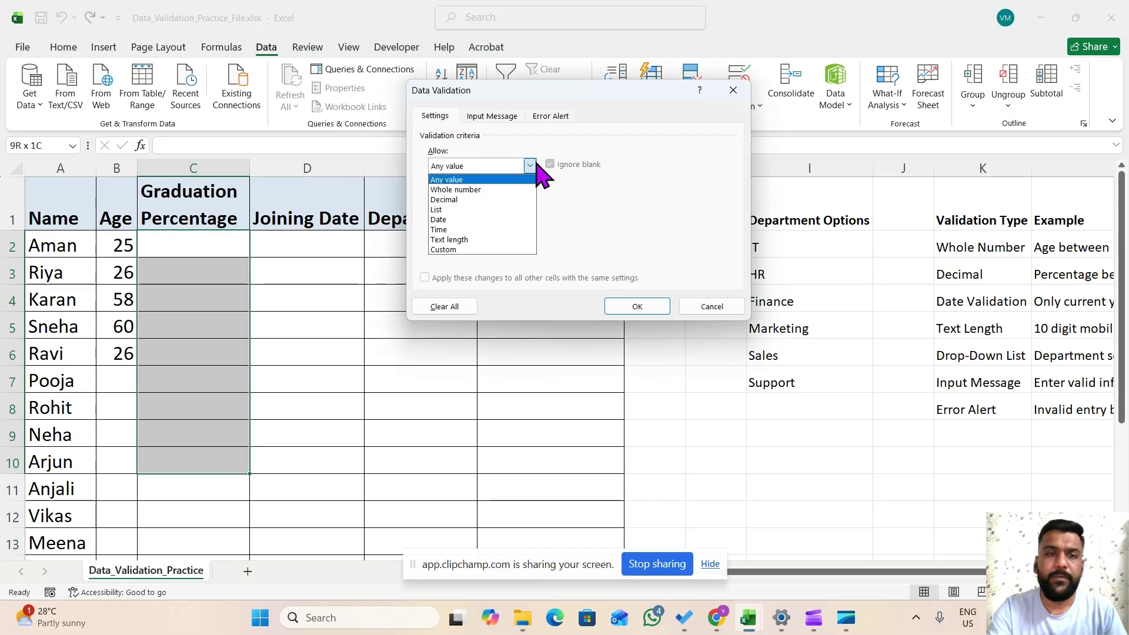
click(453, 200)
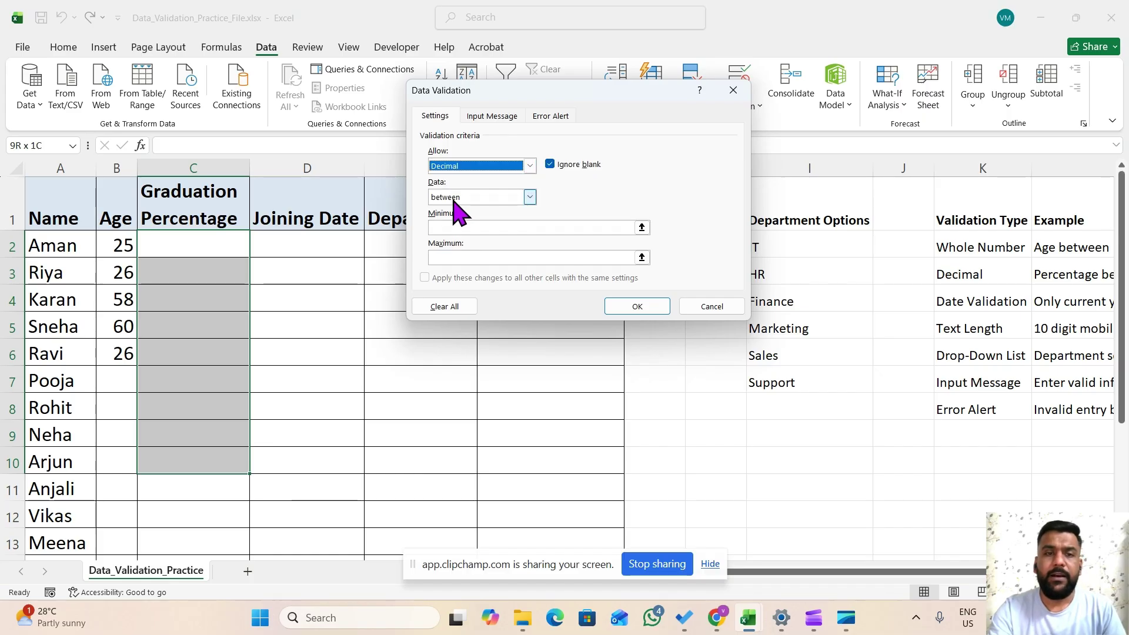
click(451, 227)
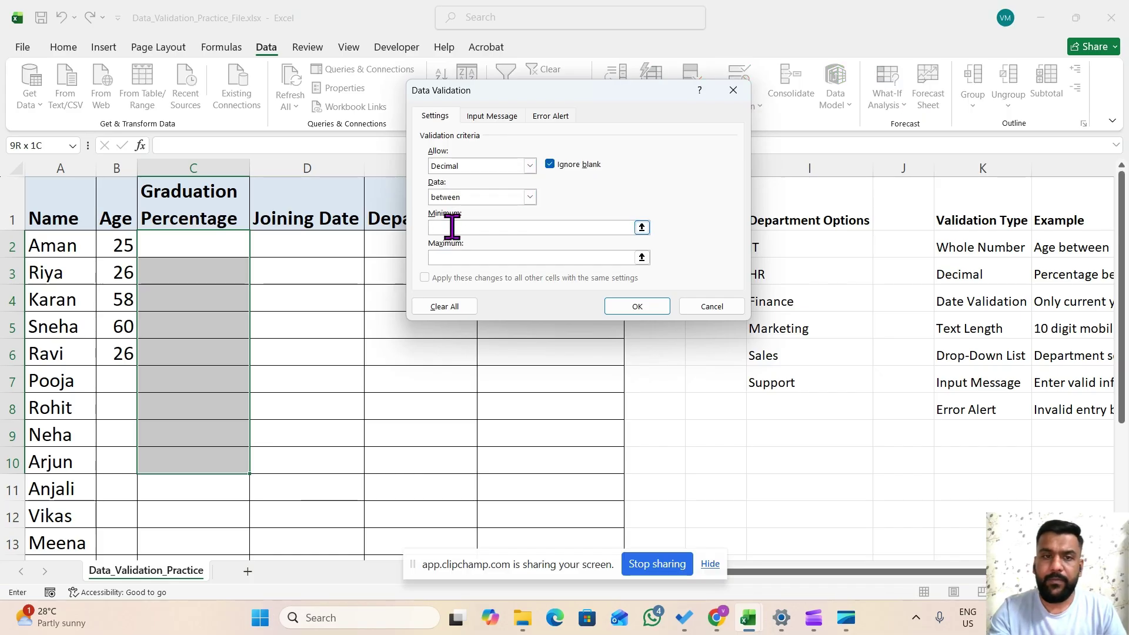
text(0)
click(450, 259)
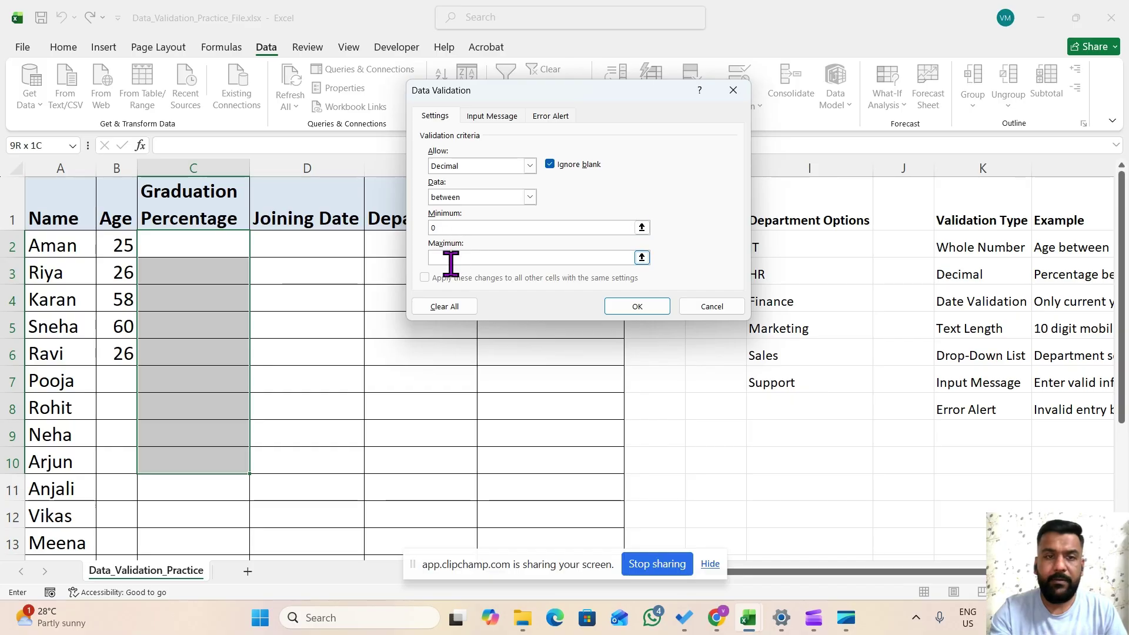
text(100)
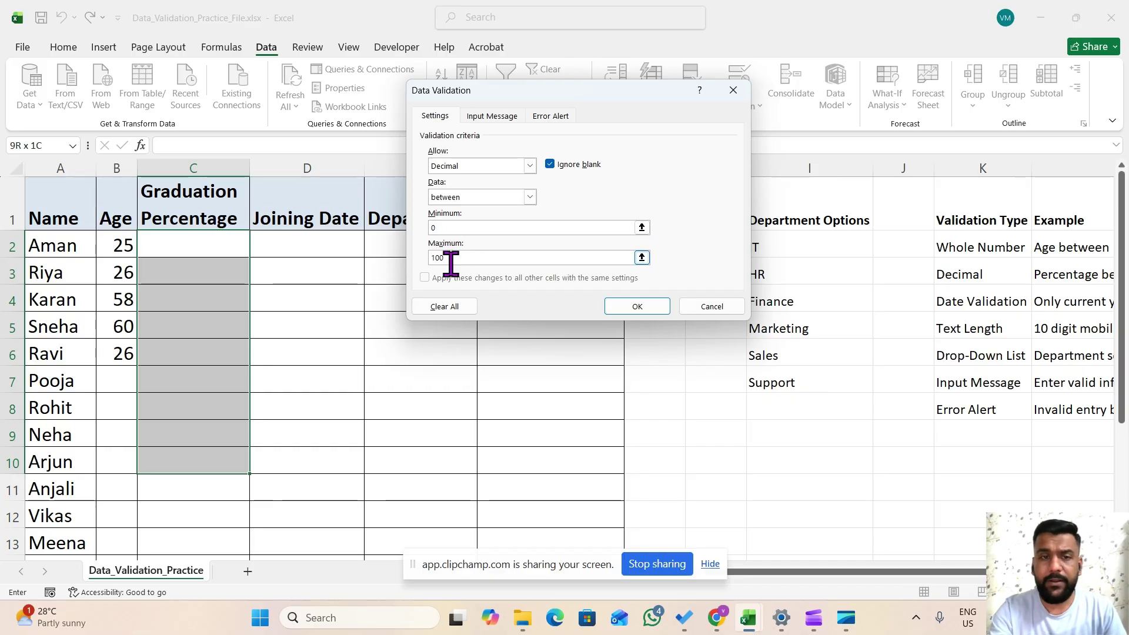
click(625, 308)
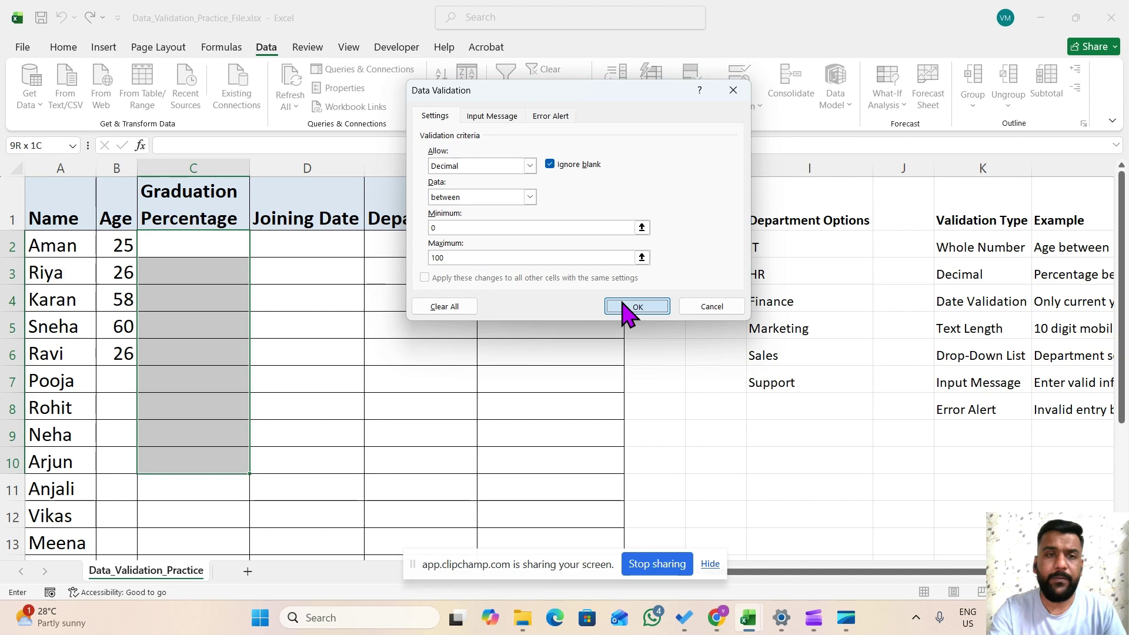
Step: Enter graduation percentages of 26 in cell C2 and 26.35 in cell C3
click(212, 249)
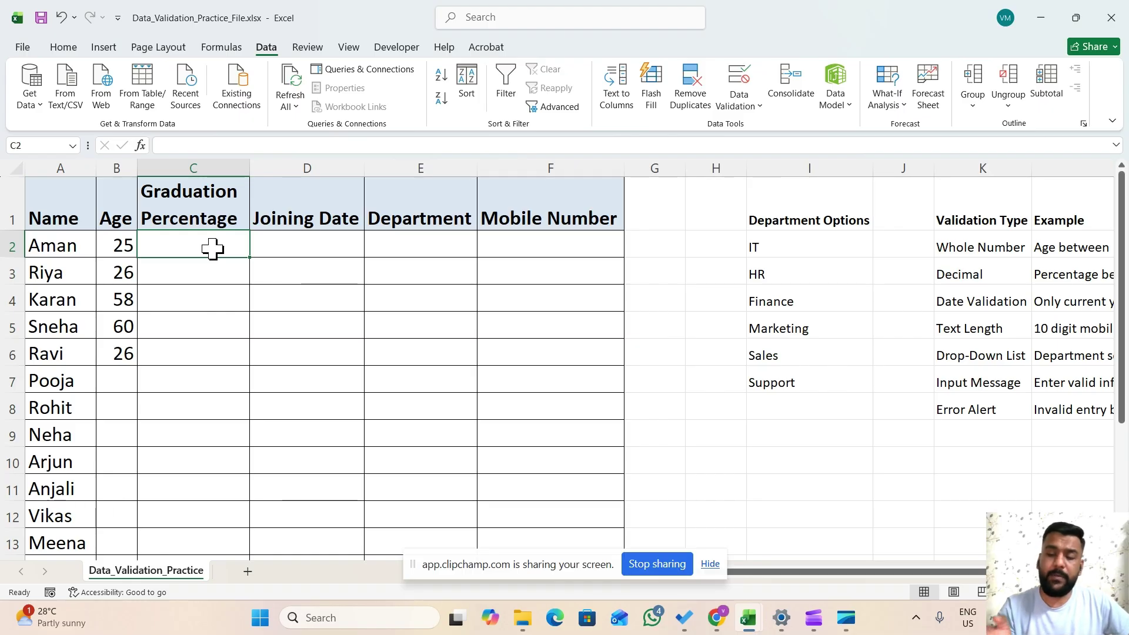
text(26)
key(Return)
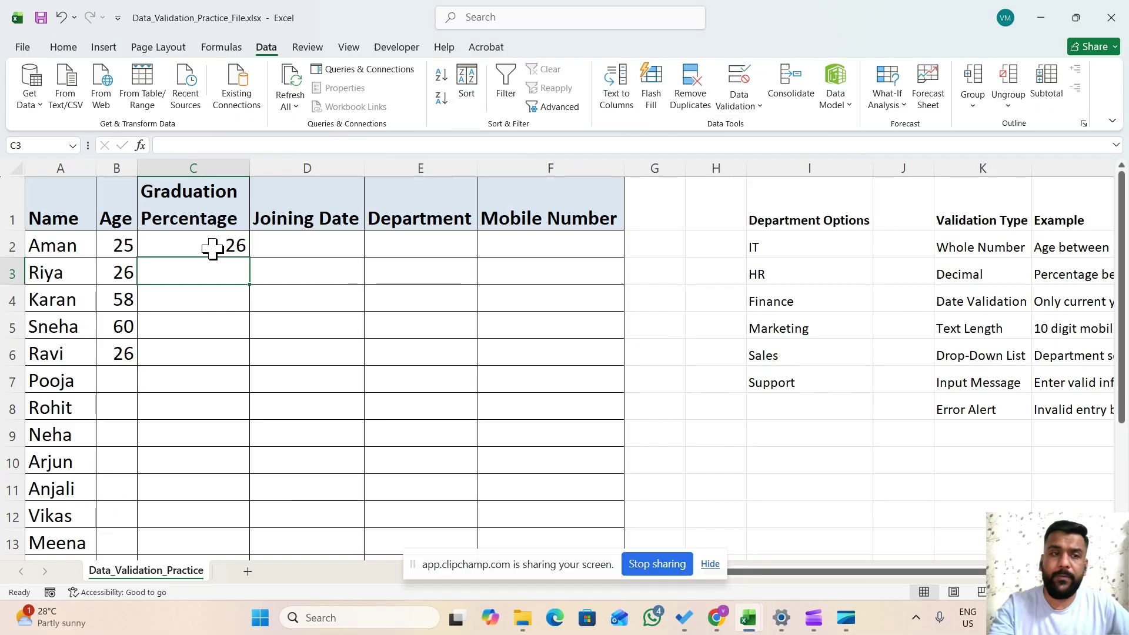
text(26.35)
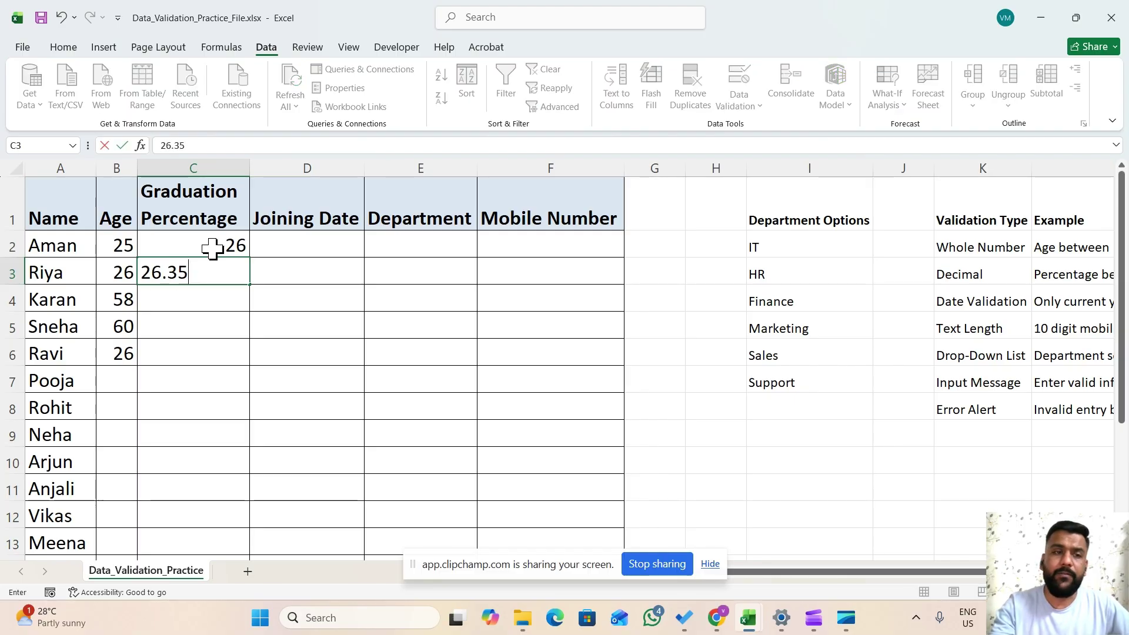
key(Return)
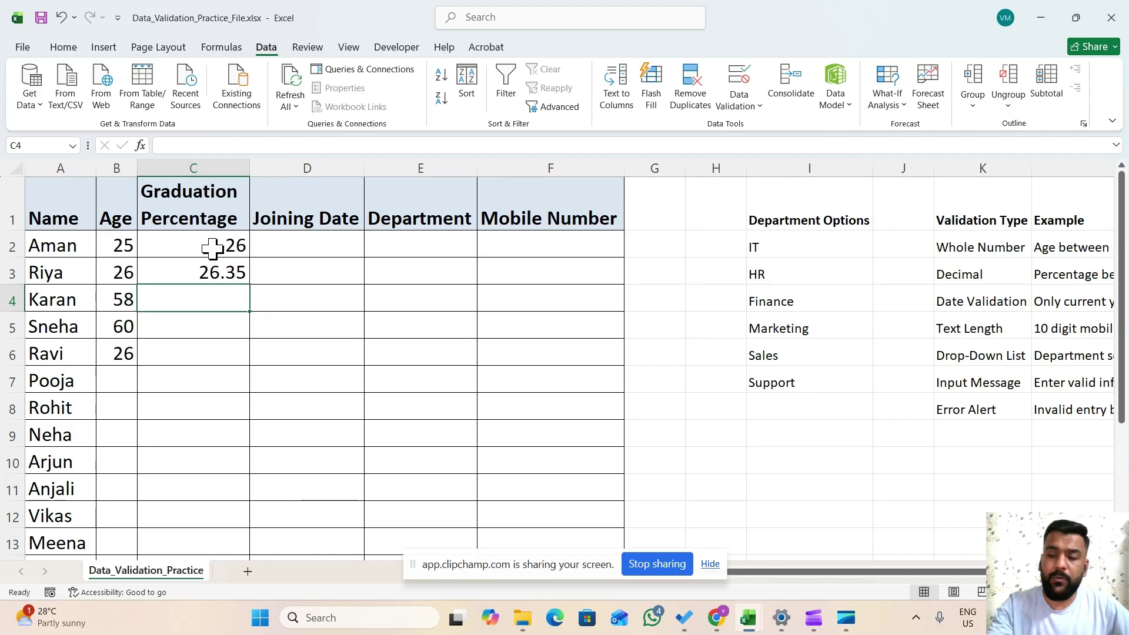
Step: Try to enter 100.2 and -5 as the percentage in cell C4, choosing to retry each time, and clear the entry
text(100.2)
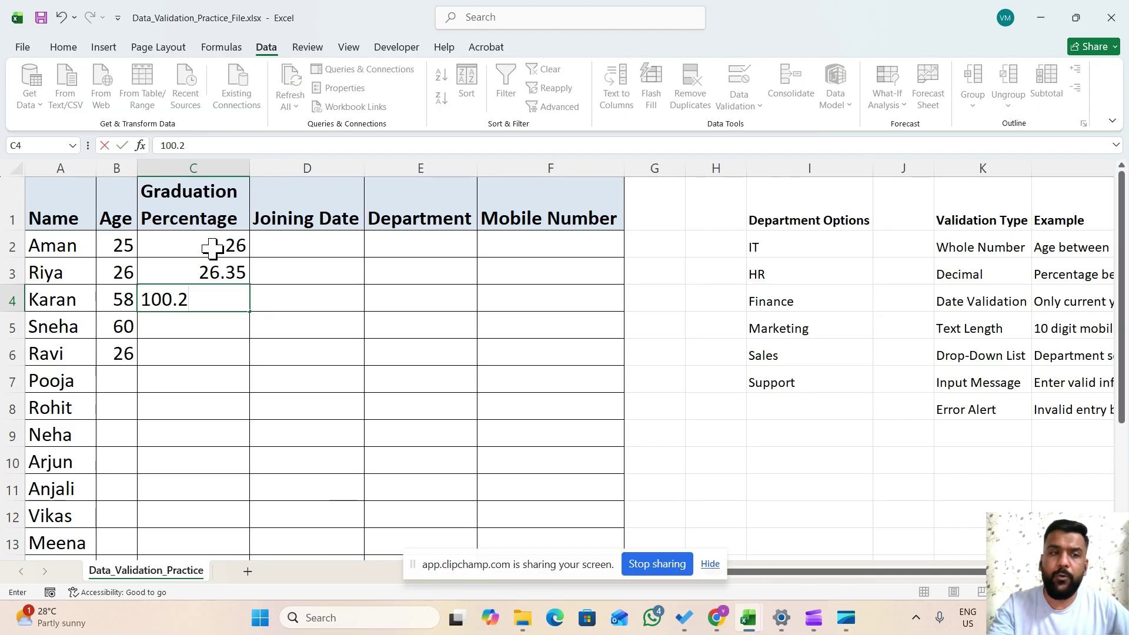
key(Return)
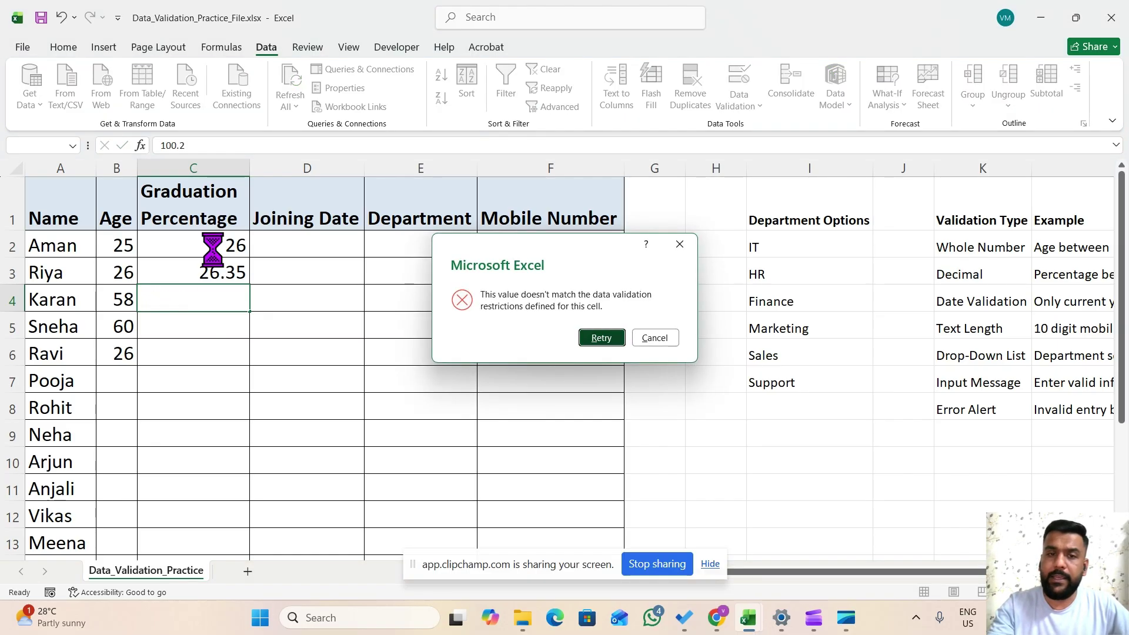
key(Return)
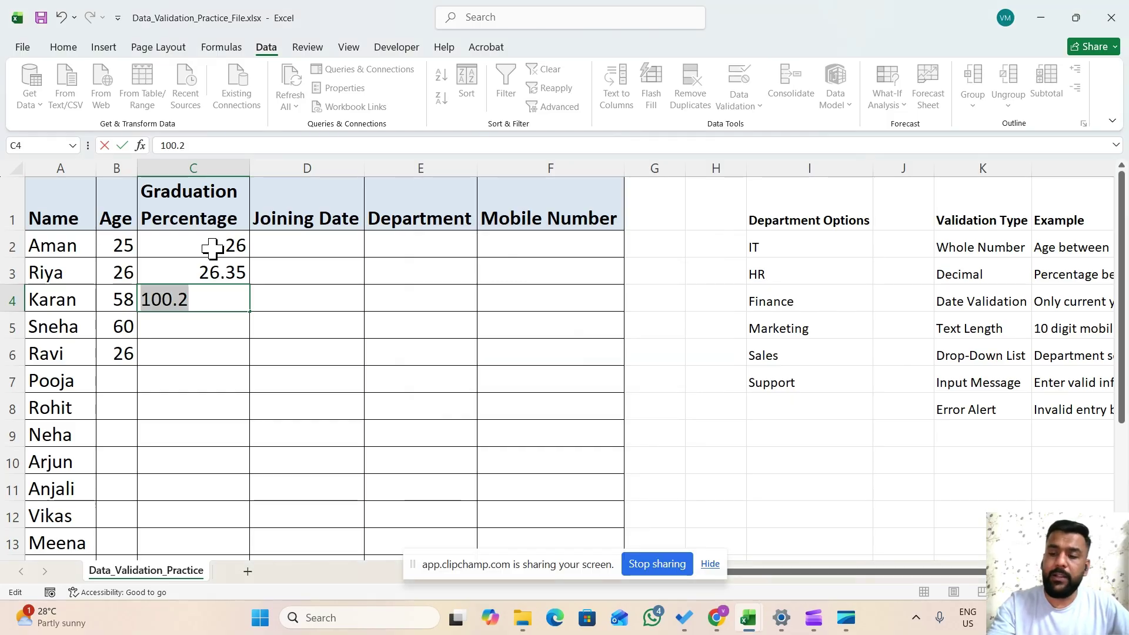
text(-5)
key(Return)
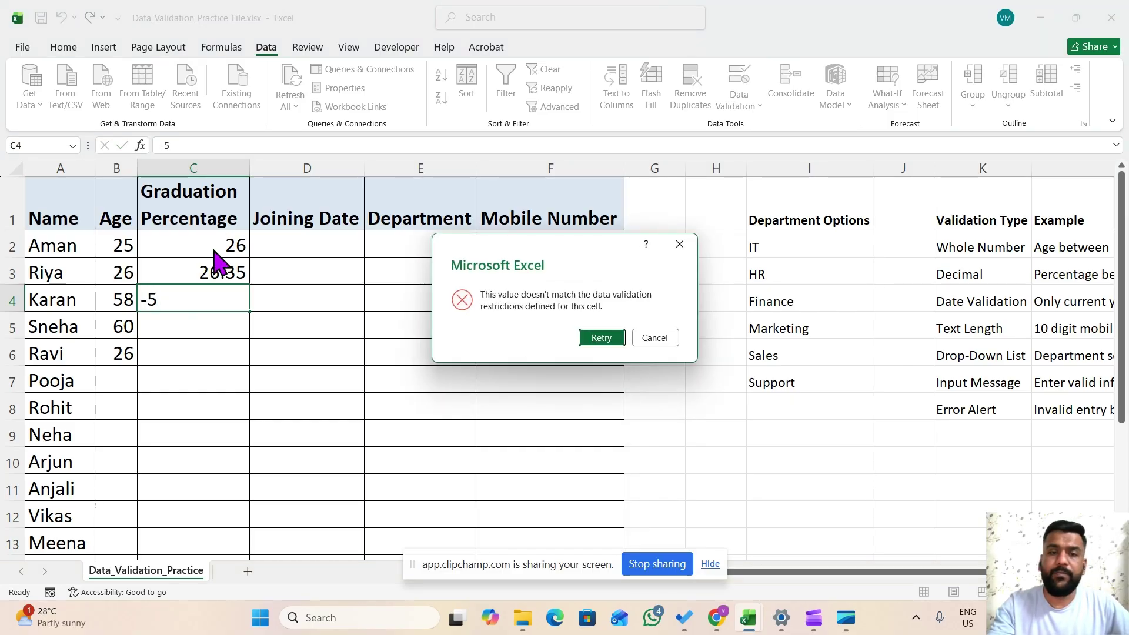
key(Return)
key(BackSpace)
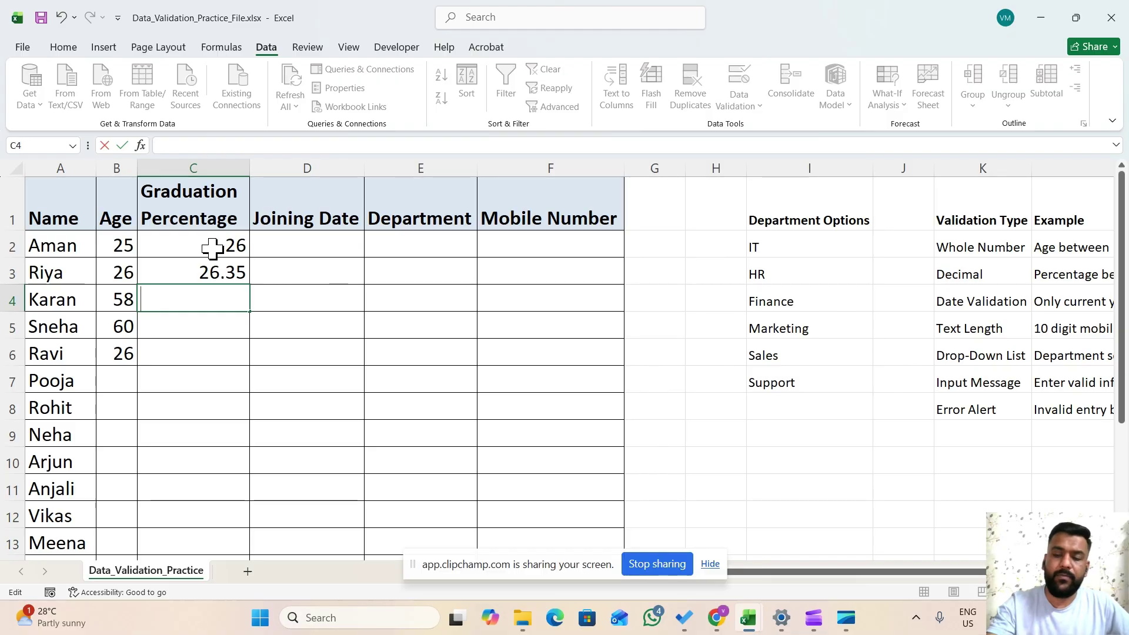
key(Return)
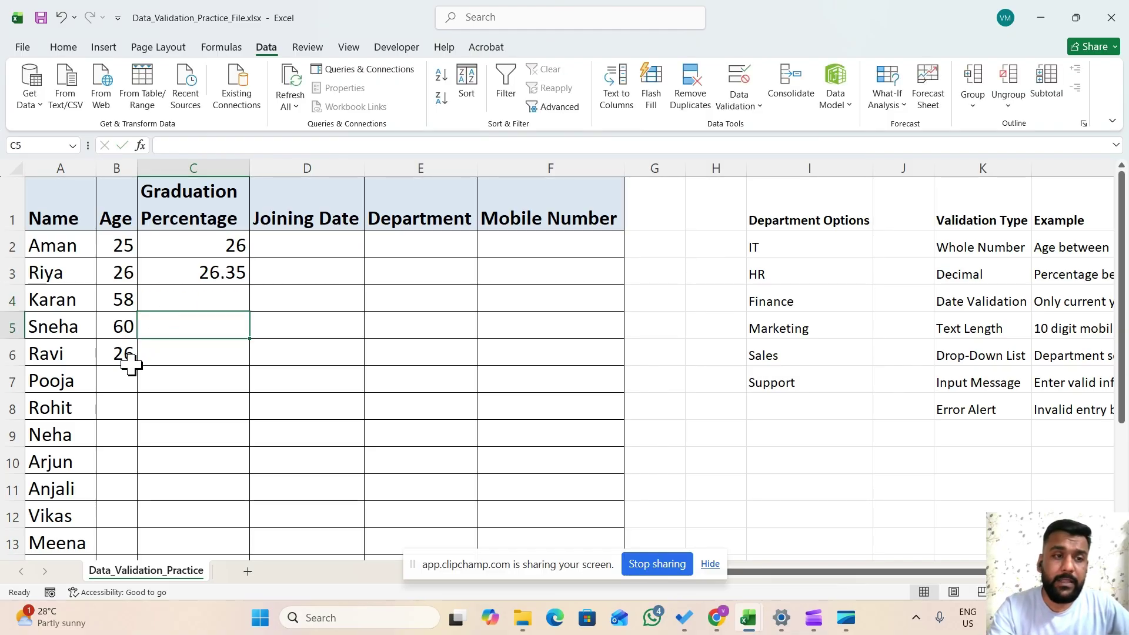
Step: Try to enter the decimal age 26.5 in cell B7, choose to retry and clear the entry
click(119, 379)
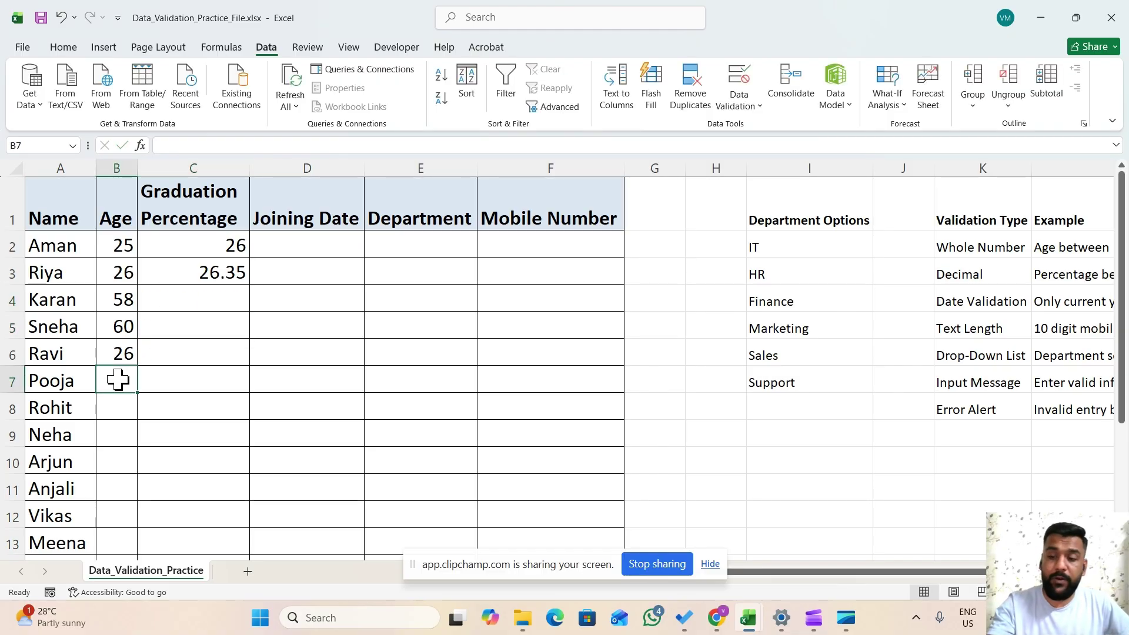
text(26.5)
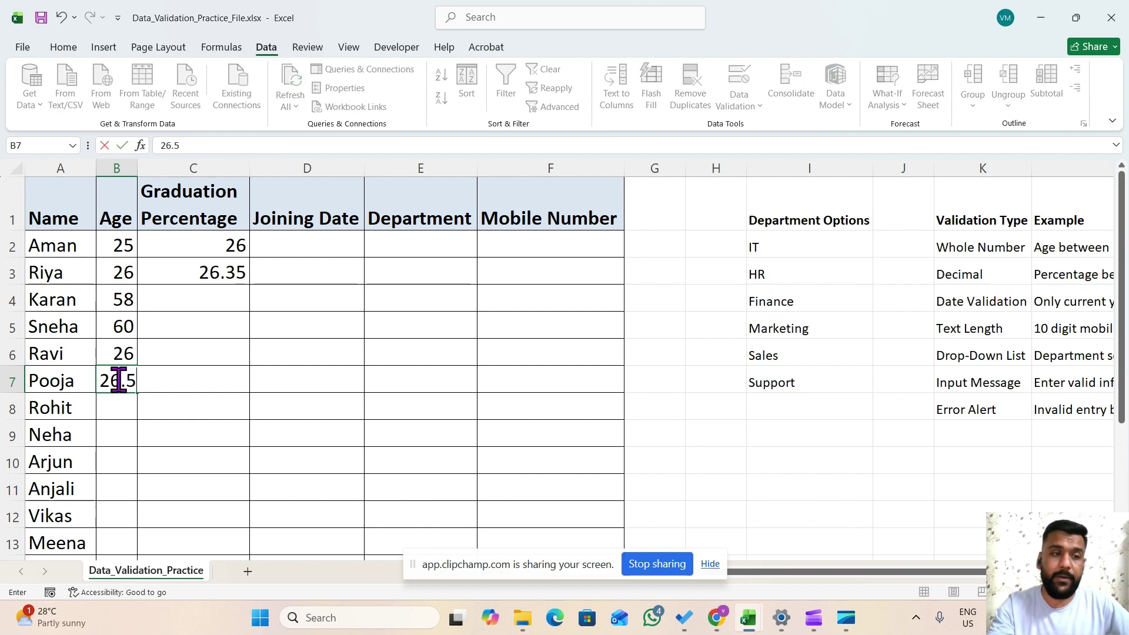
key(Return)
key(Return)
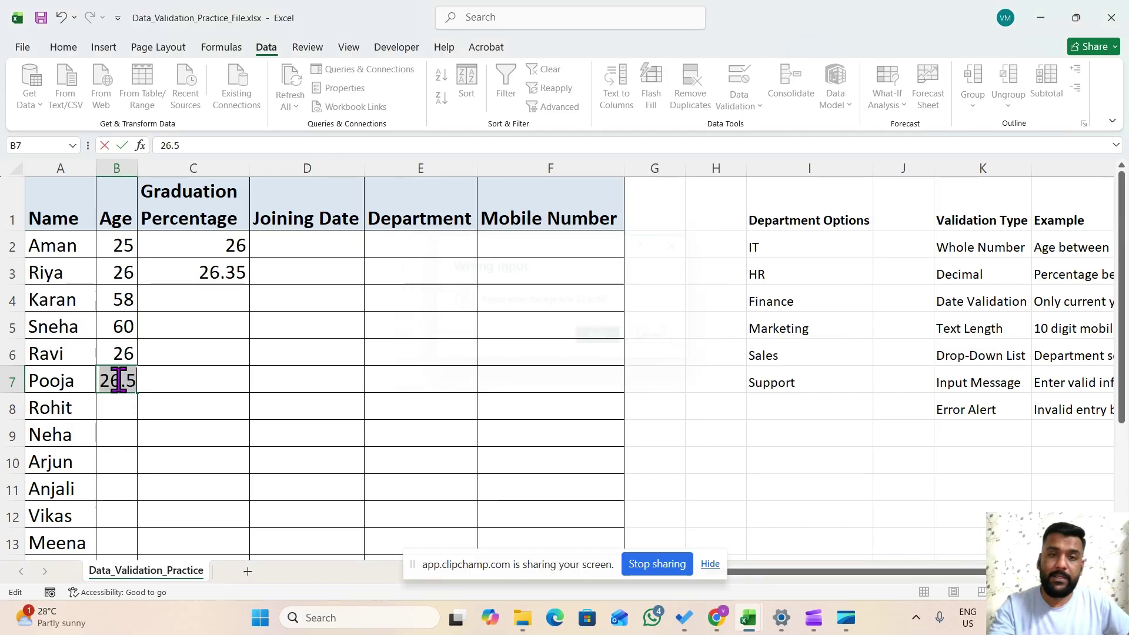
key(BackSpace)
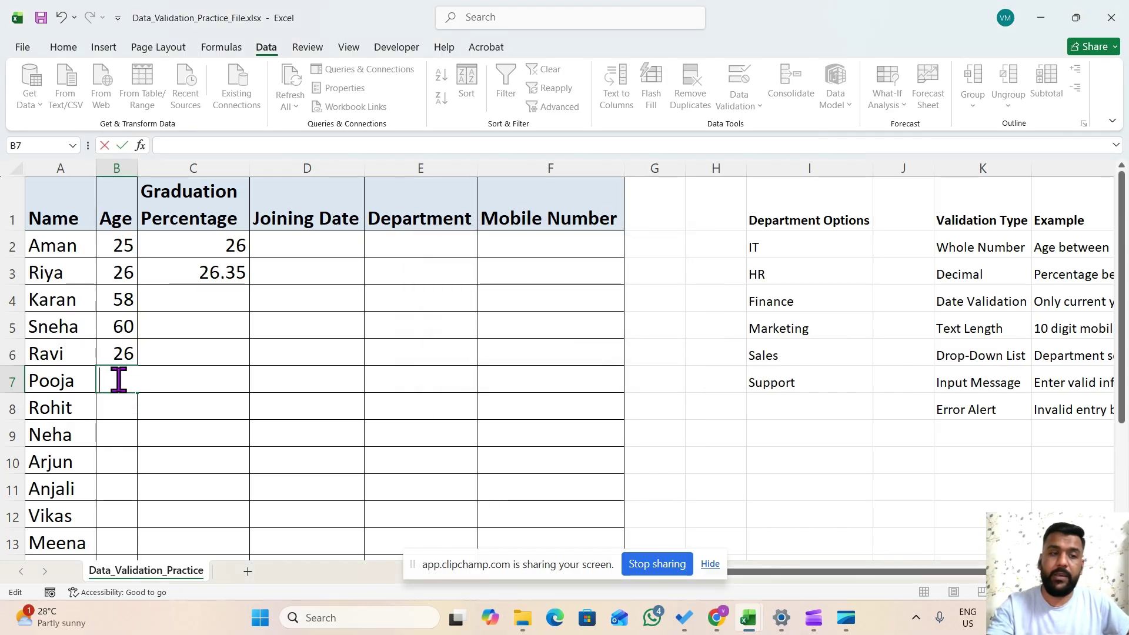
key(Return)
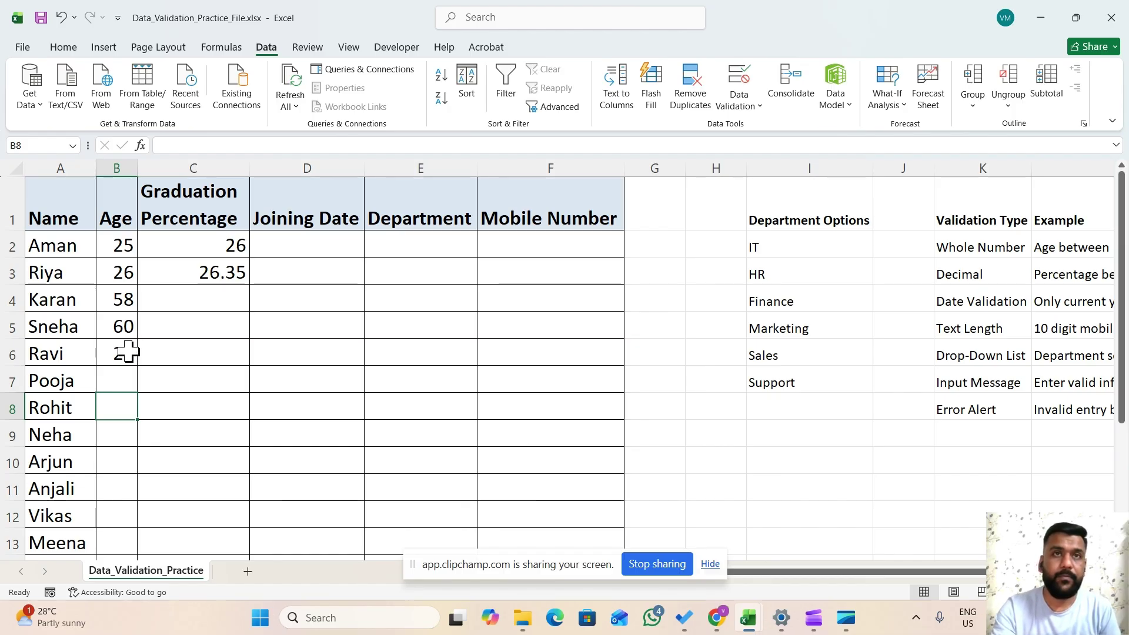
Step: Enter a graduation percentage of 58.64 in cell C4
click(188, 291)
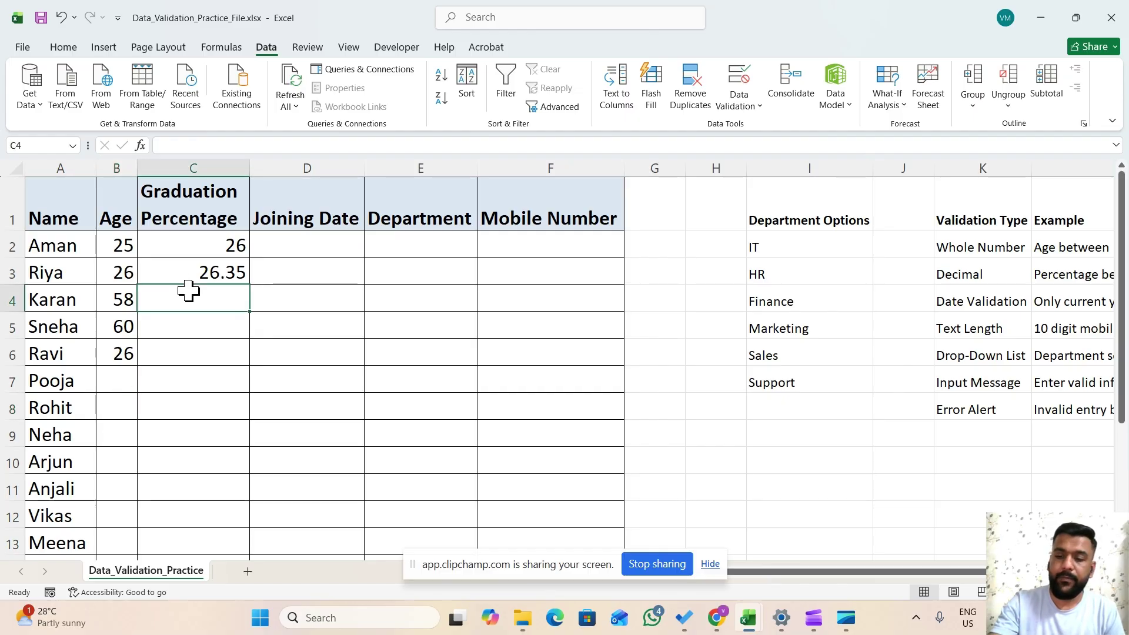
text(58.64)
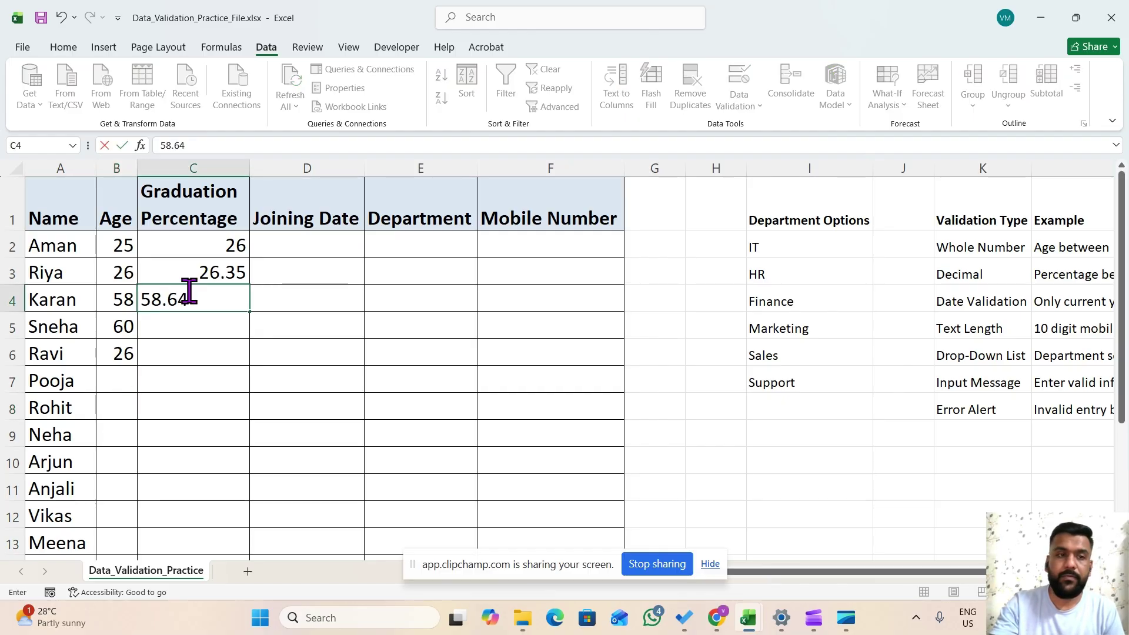
key(Return)
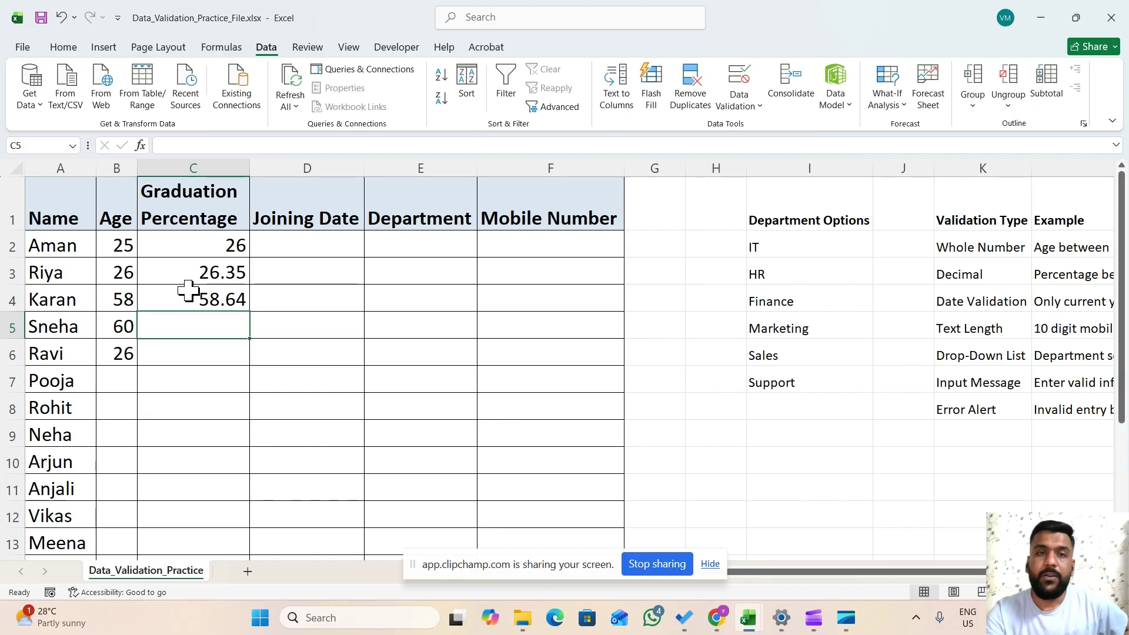
Step: Set the error alert style in cell C5's data validation to Warning
click(729, 111)
click(738, 125)
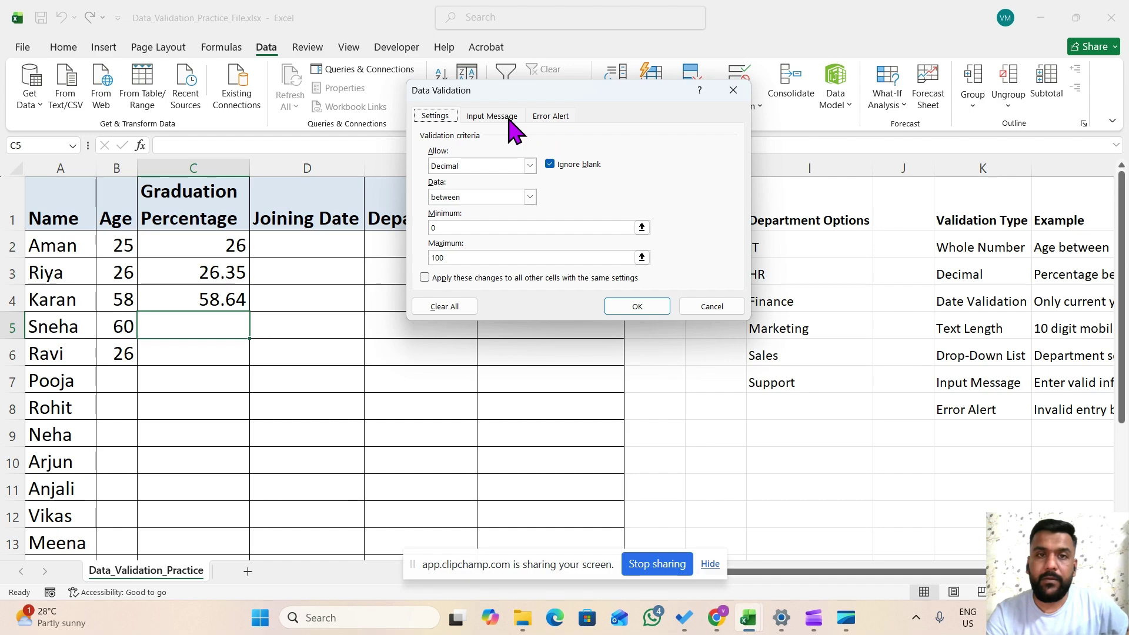
click(509, 117)
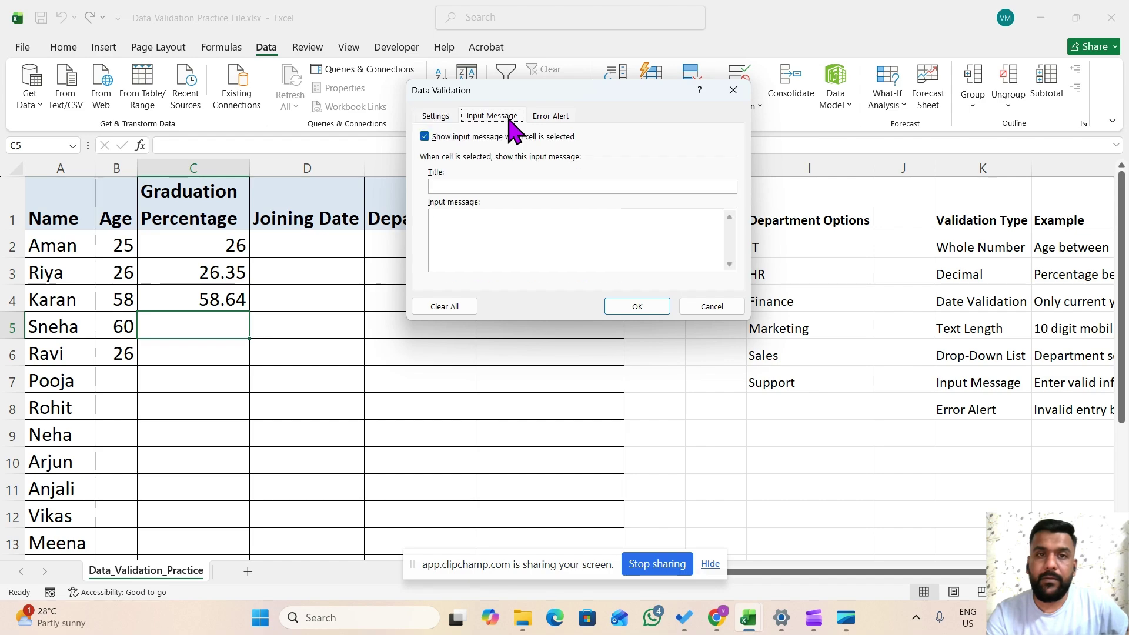
click(546, 115)
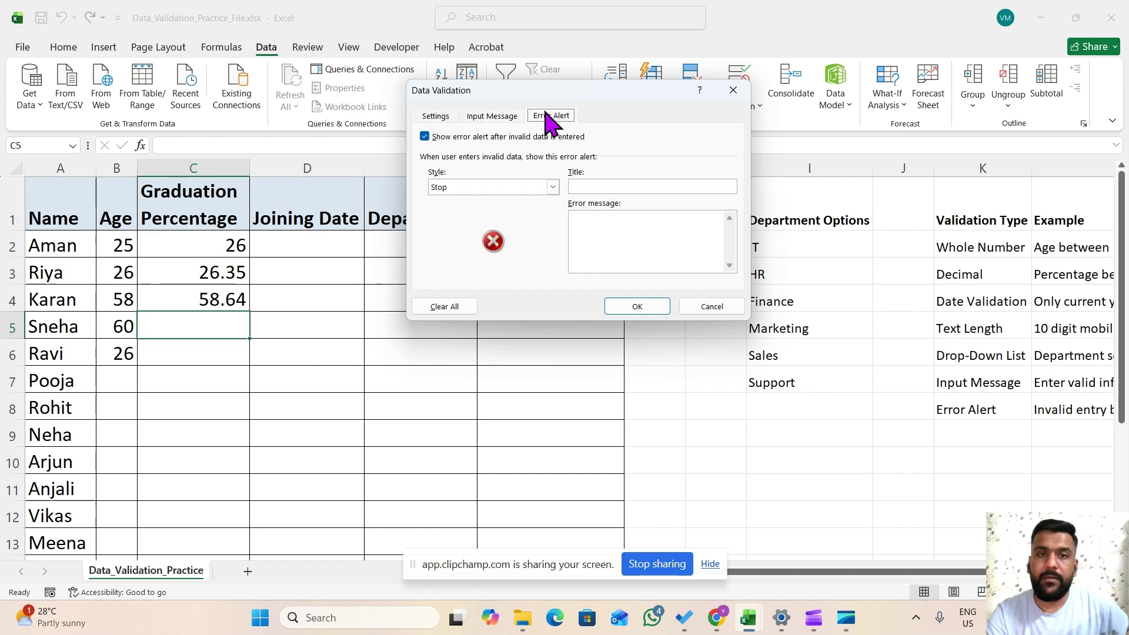
click(490, 187)
click(462, 211)
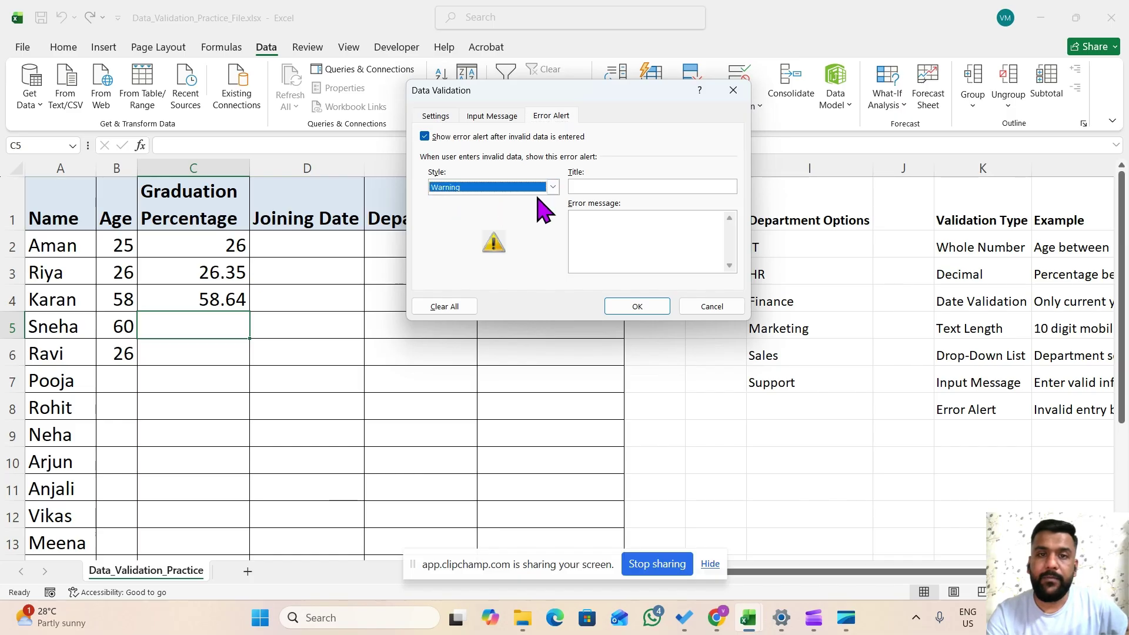
Step: Enter "Wrong Entry" as the title of cell C5's error alert
click(628, 187)
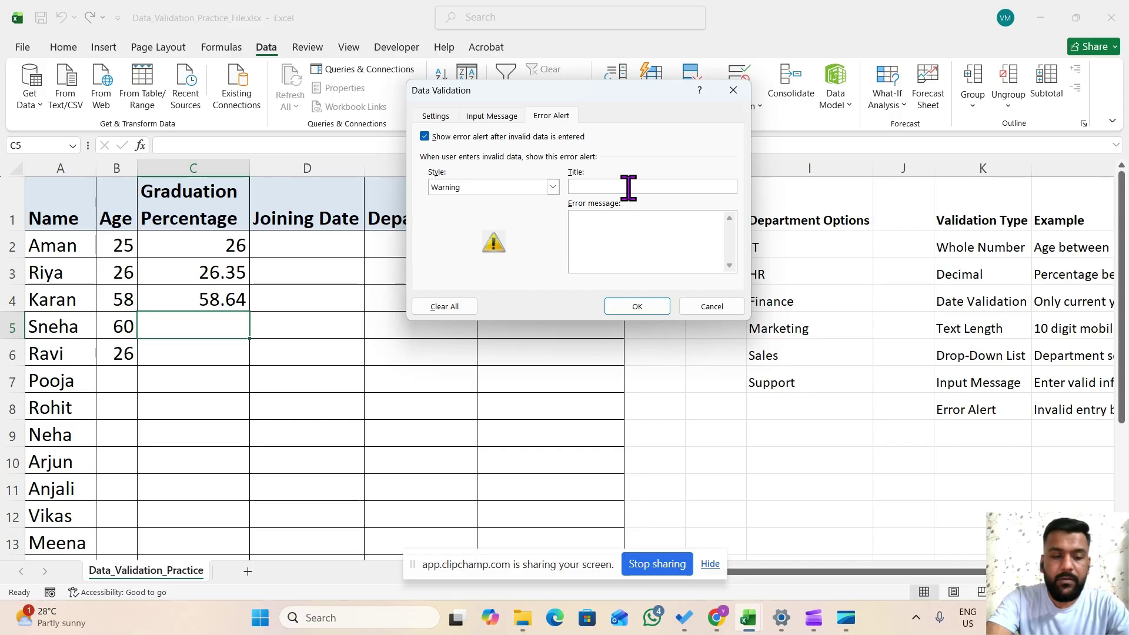
text(Wrong)
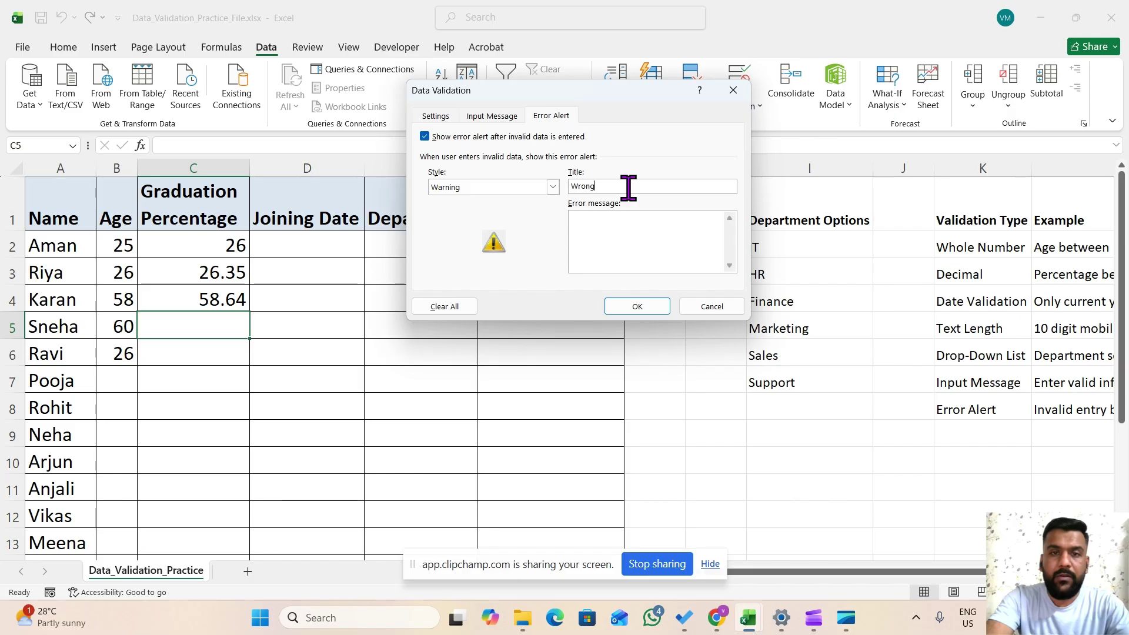
text( Ent)
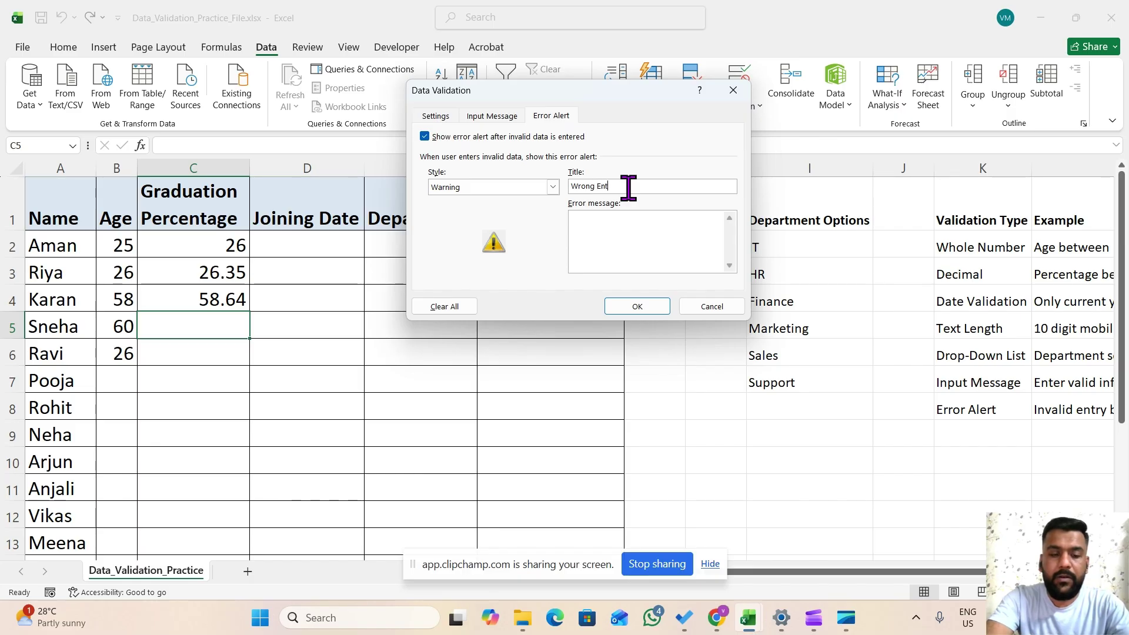
text(er)
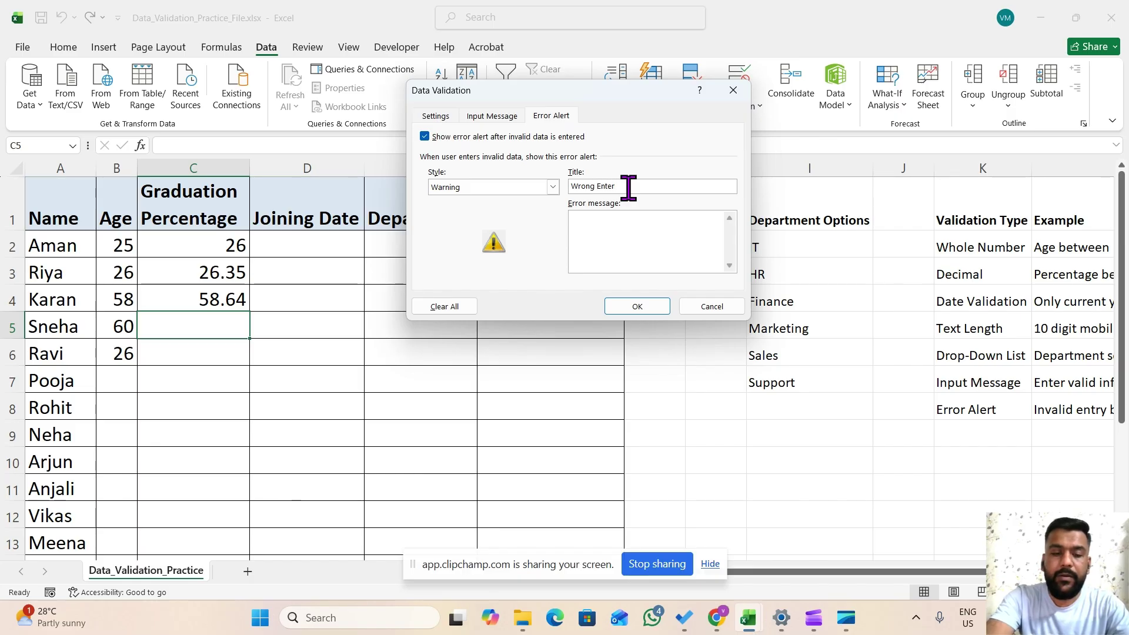
text(y)
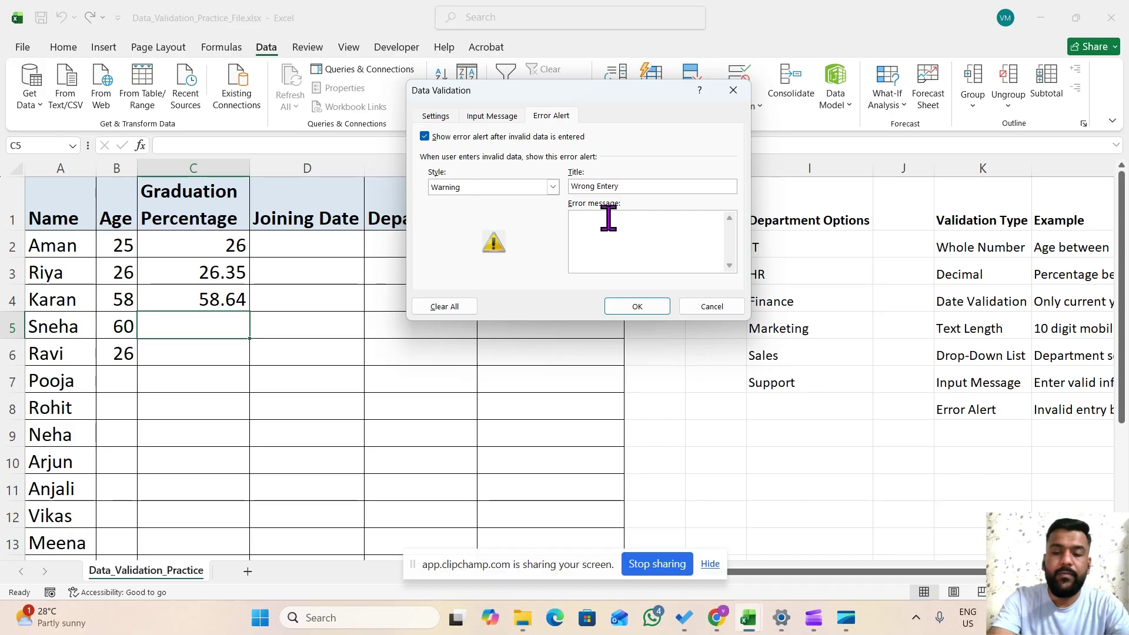
key(BackSpace)
key(BackSpace)
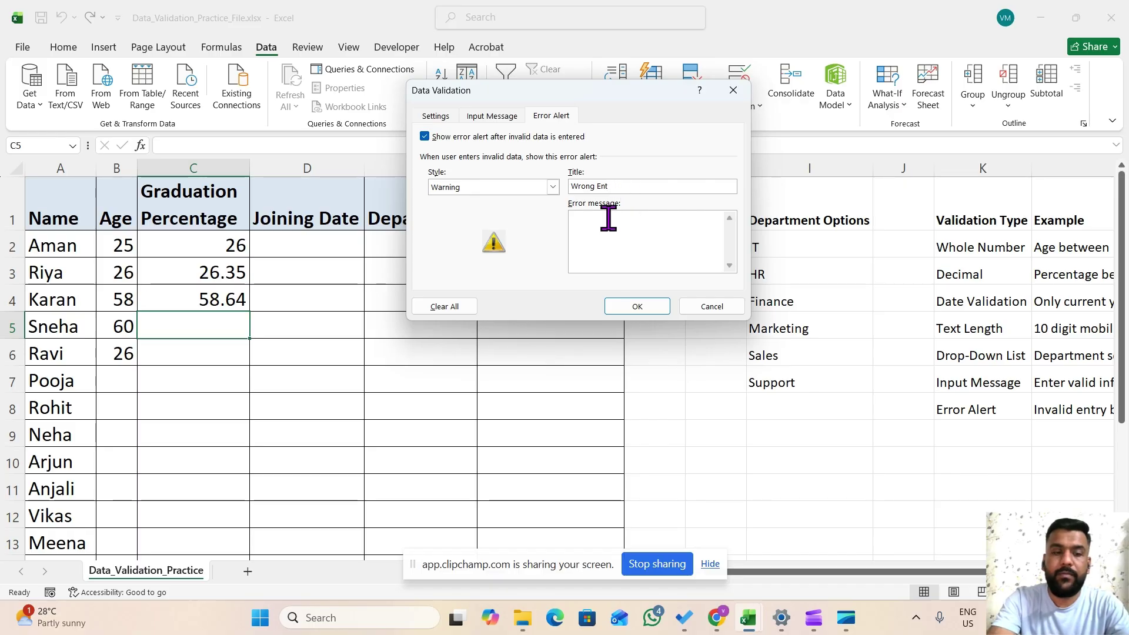
Step: Enter the error message "Percentage should be b/w 0 to 100" for cell C5's alert and apply the validation
click(608, 219)
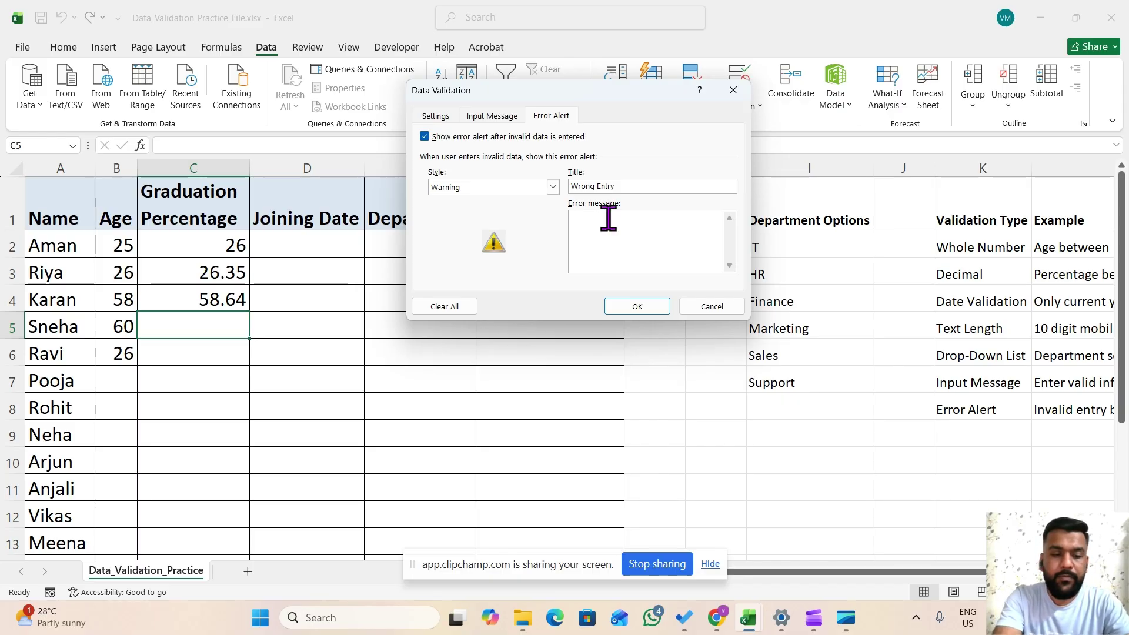
text(Percenta)
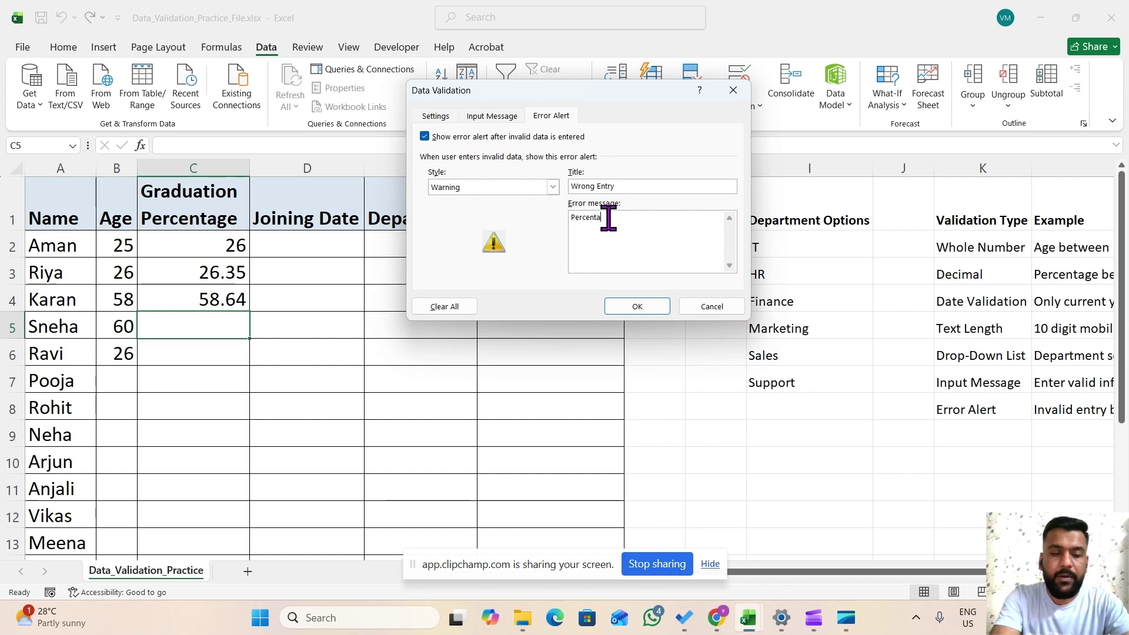
text(ge shou)
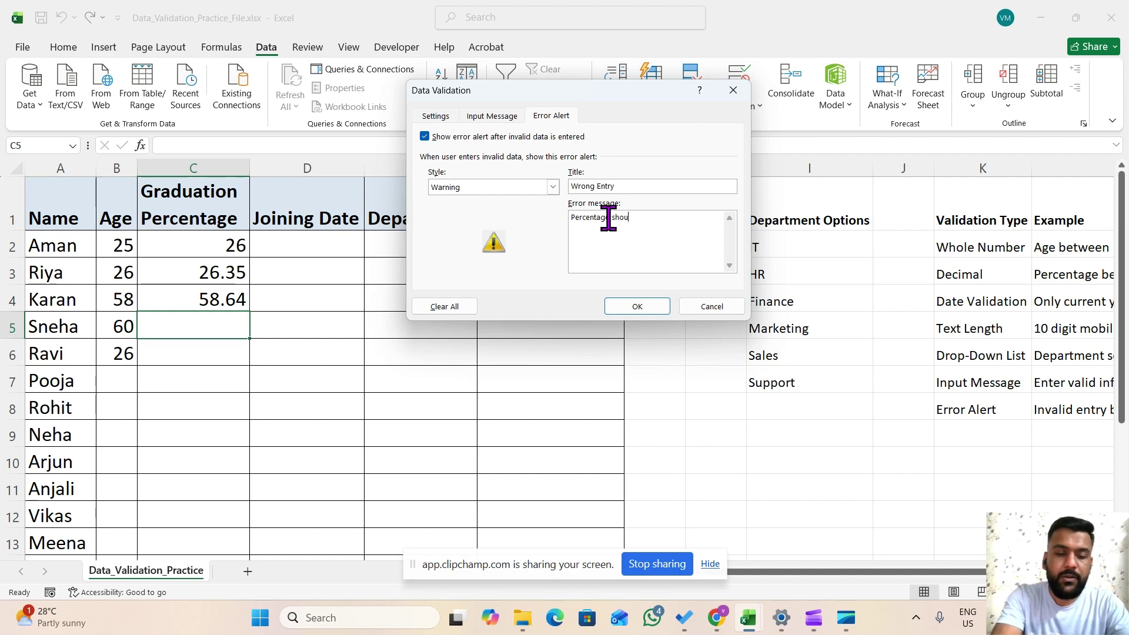
text(b)
key(BackSpace)
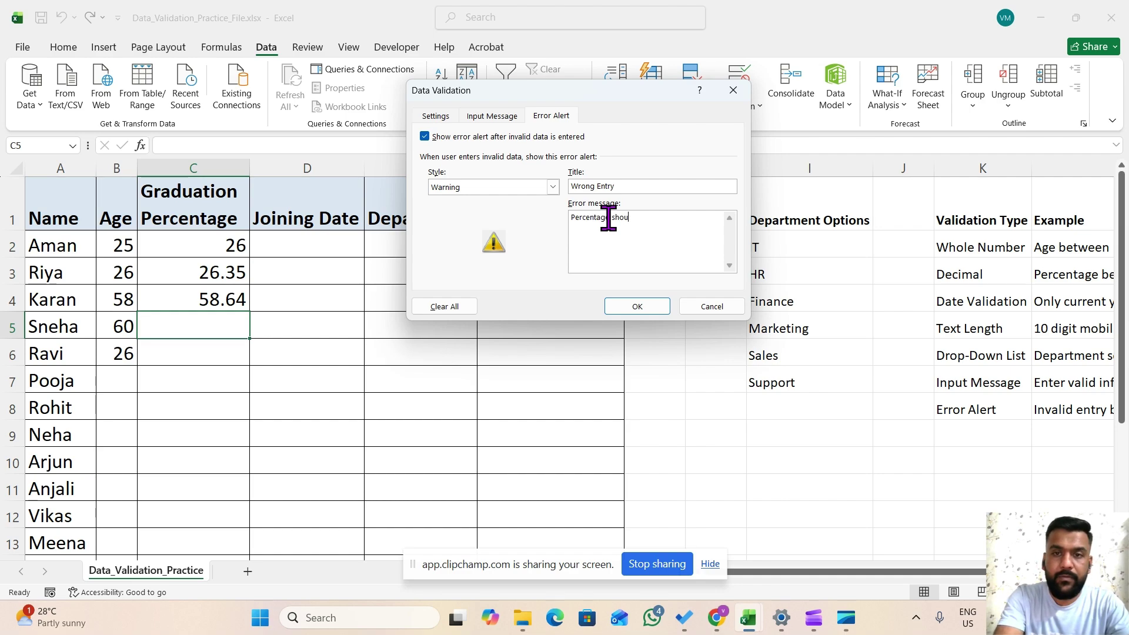
text(ld)
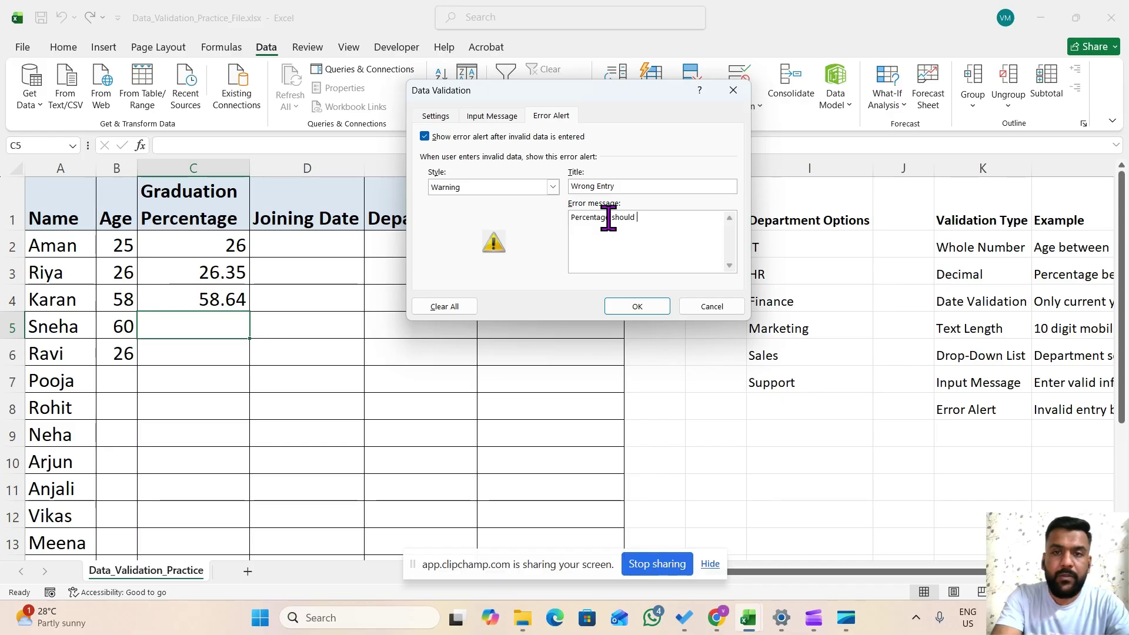
text( be )
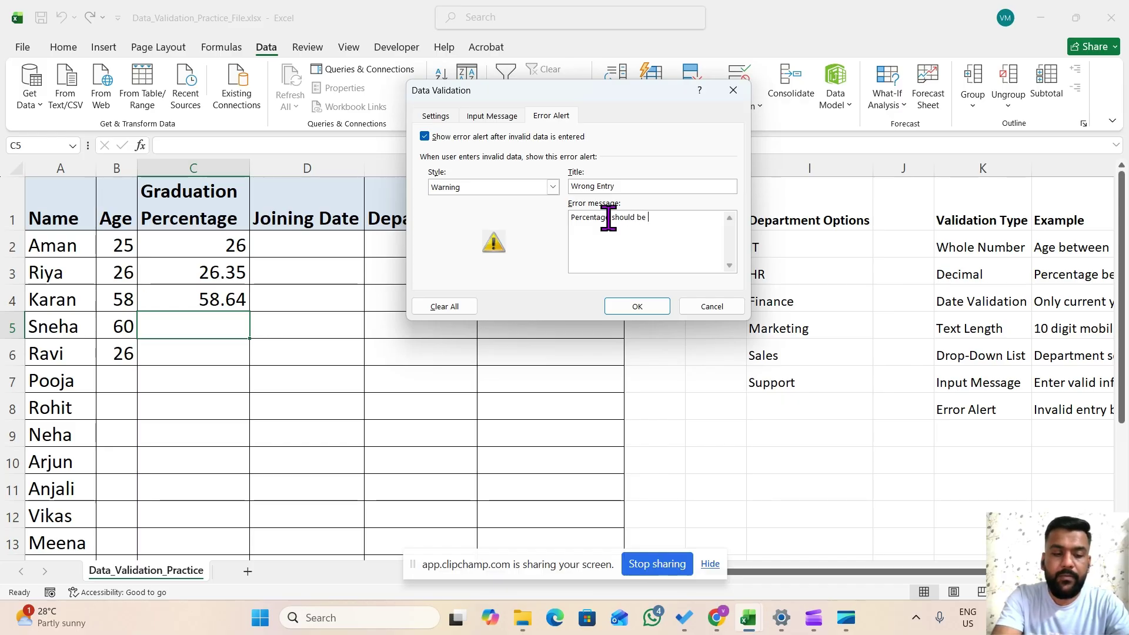
text(b/w )
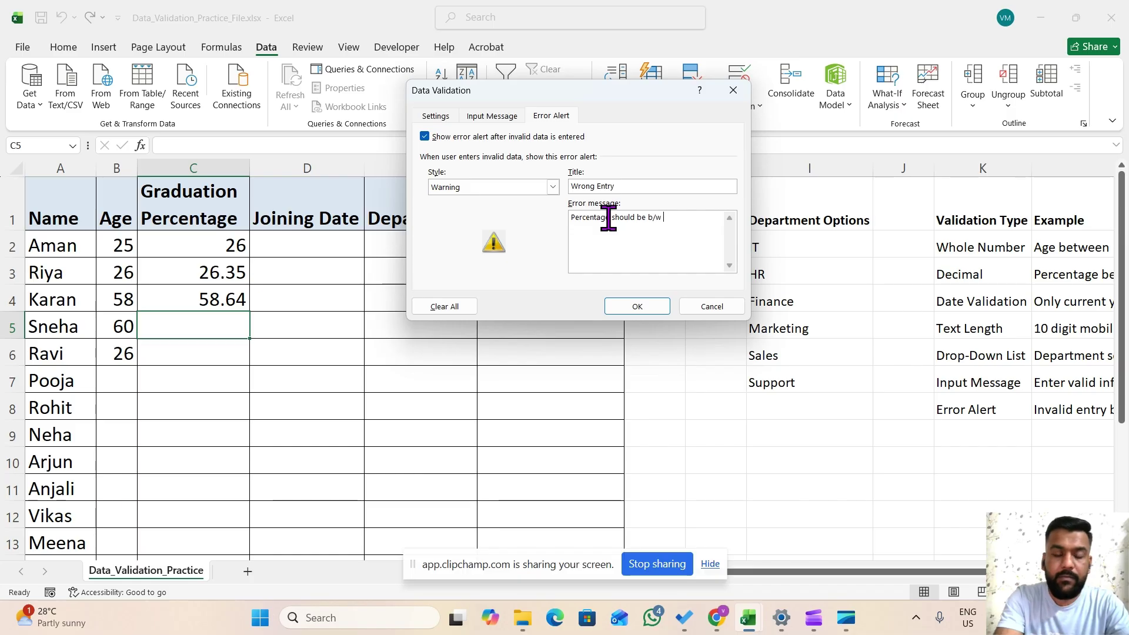
text(0 t)
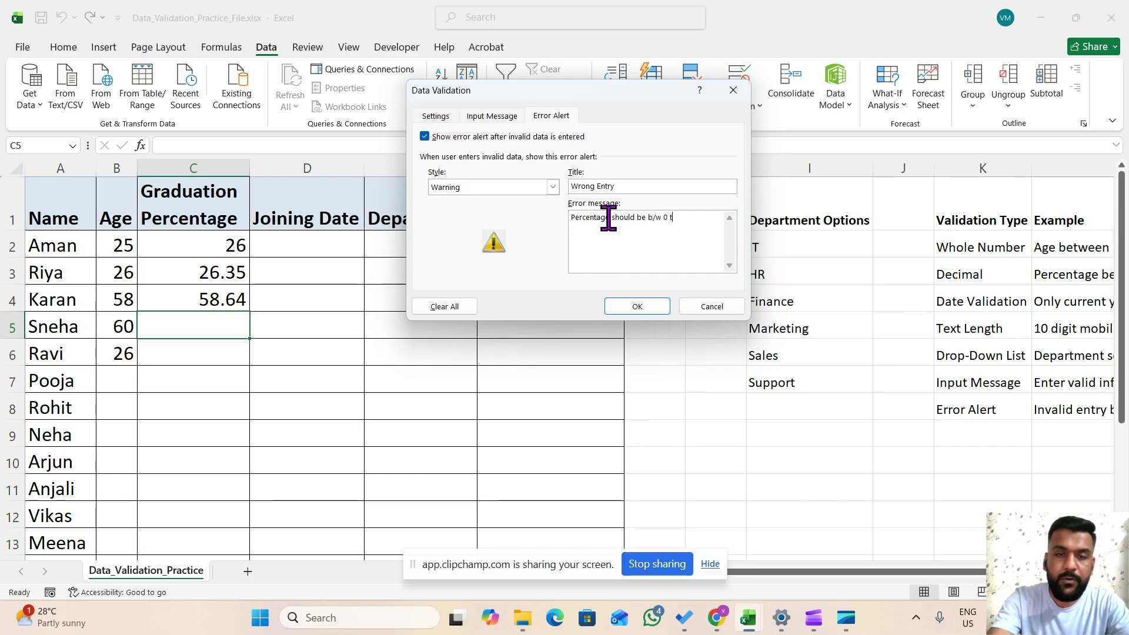
text(o 10)
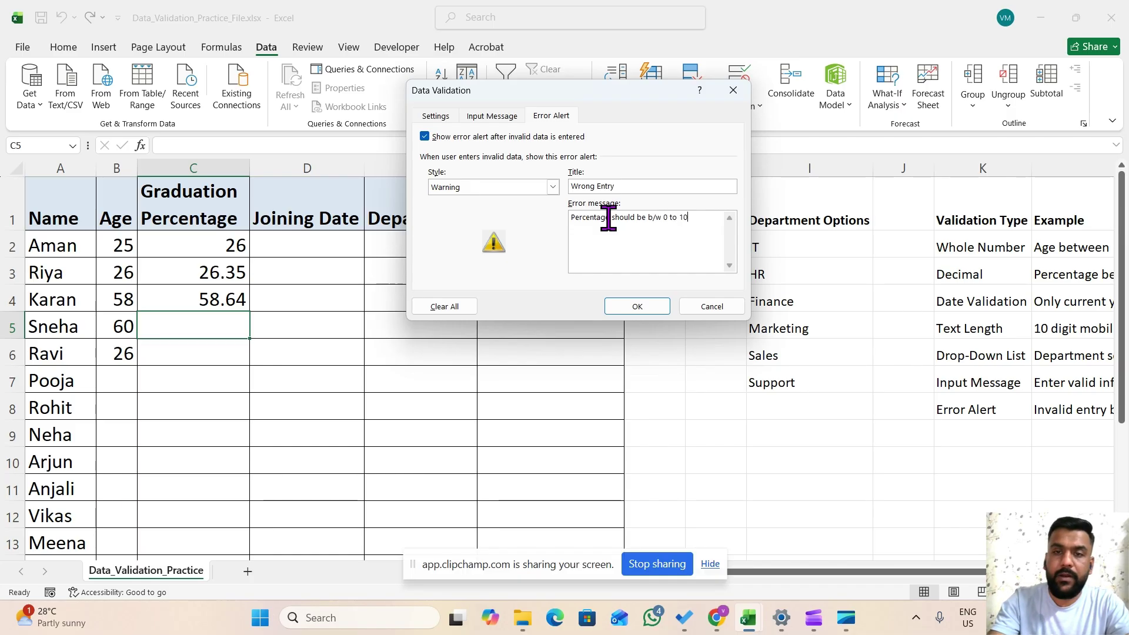
text(0)
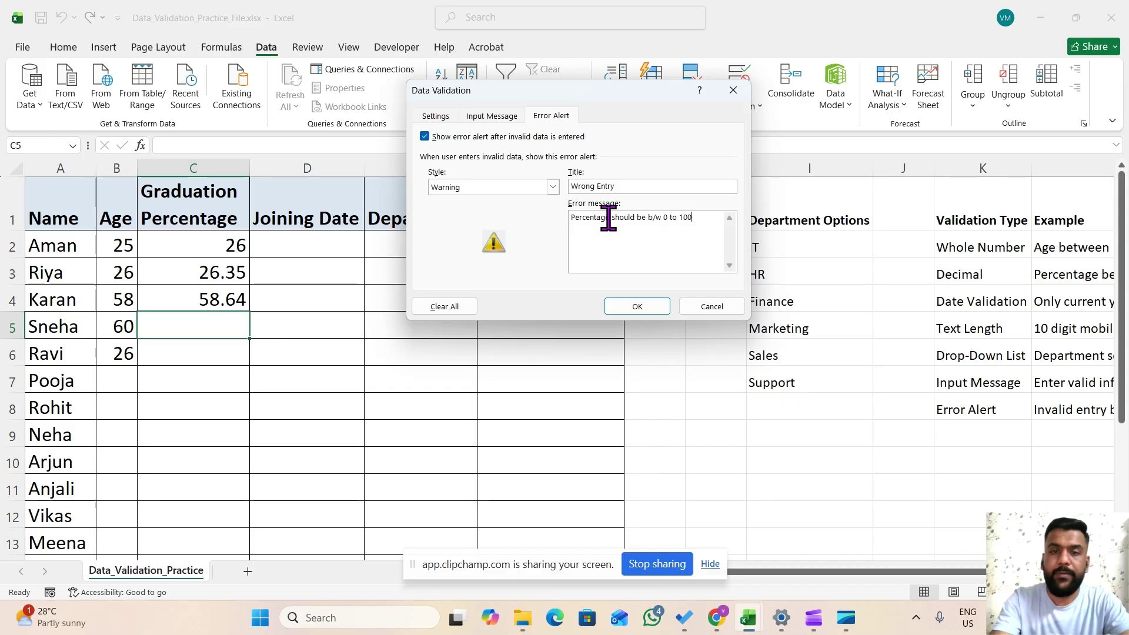
click(638, 307)
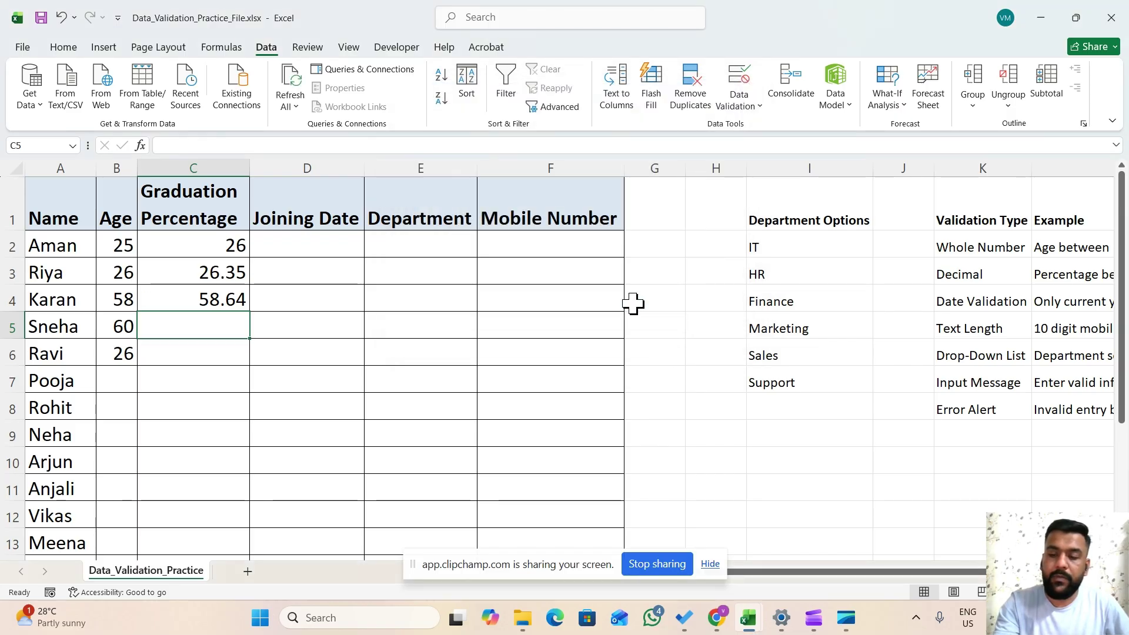
Step: Enter a graduation percentage of 110 in cell C5 and choose to continue despite the warning
text(11)
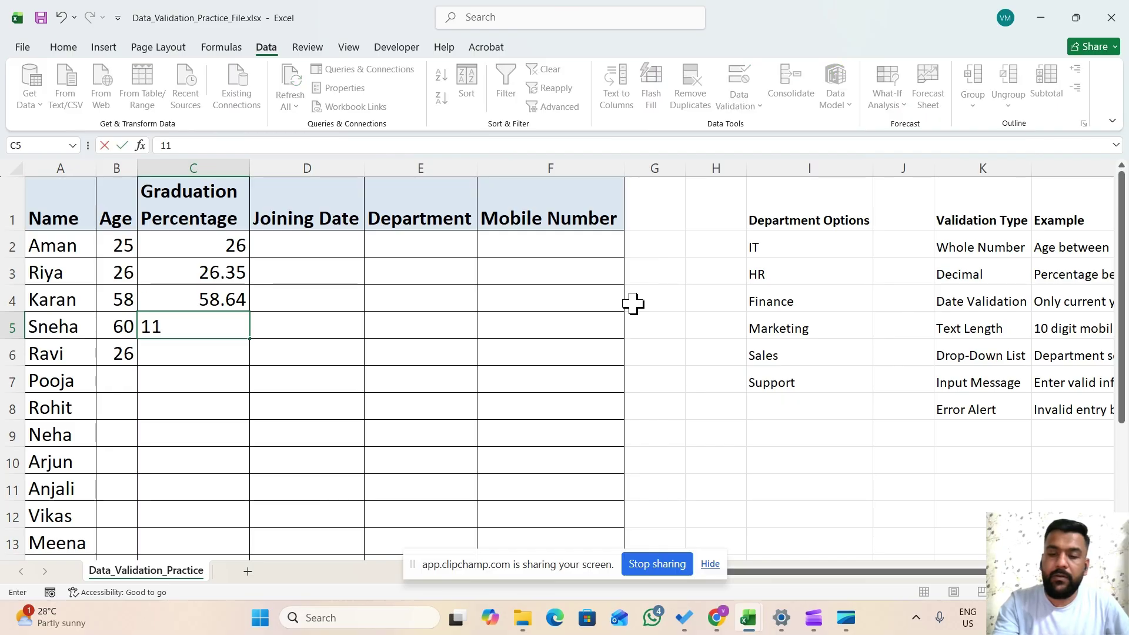
text(0)
key(Return)
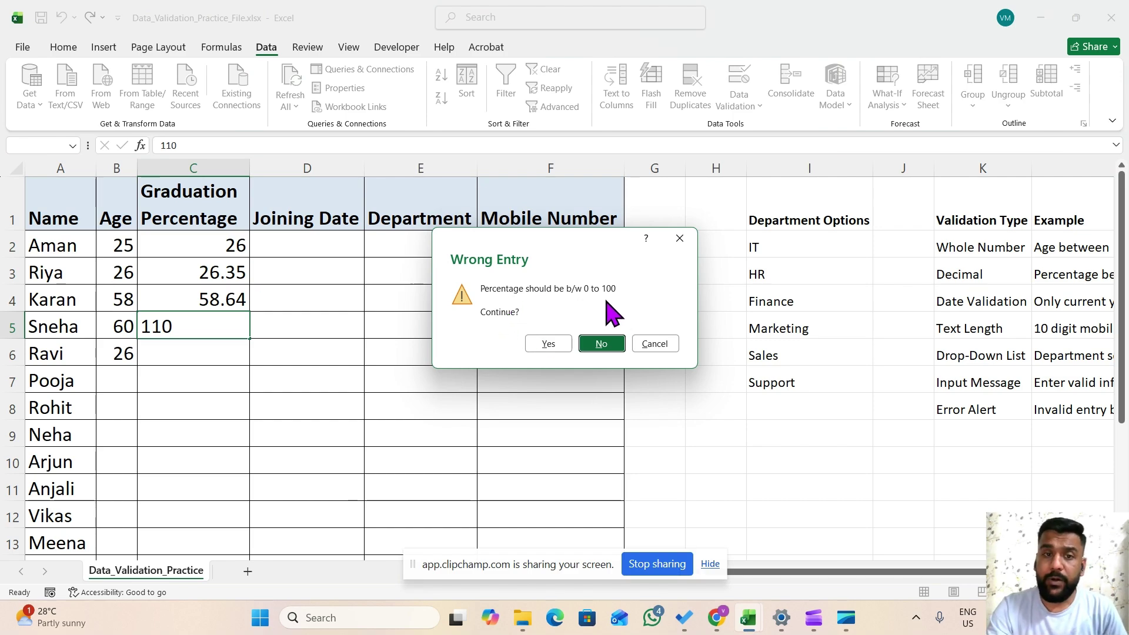
click(538, 346)
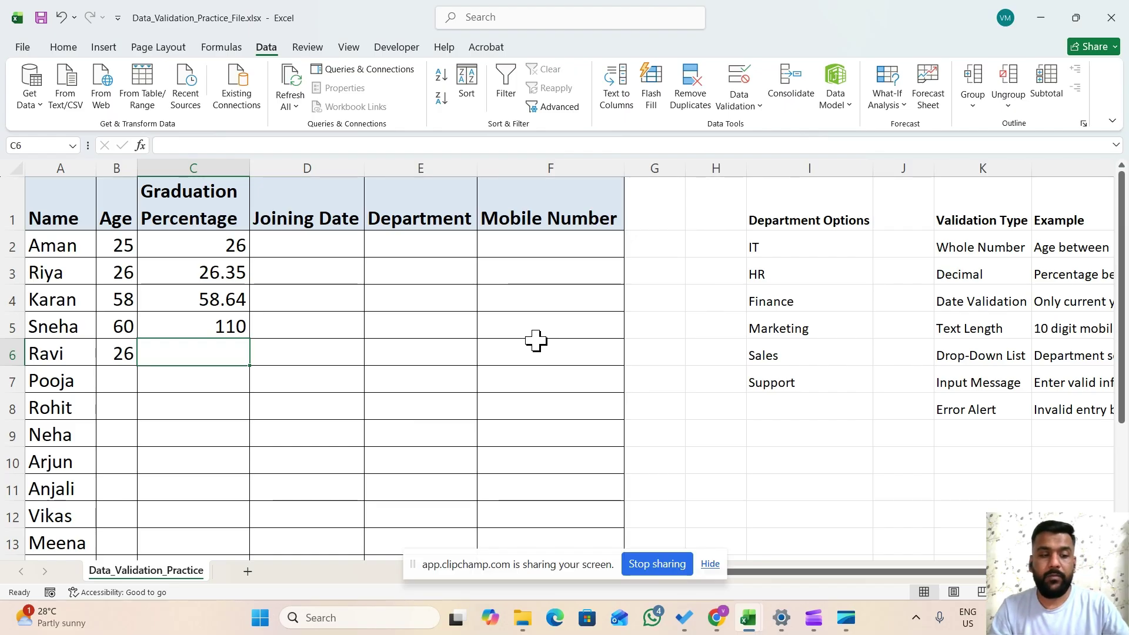
Step: Fill cell C5 down into C6 and delete only the copied value
key(ctrl+d)
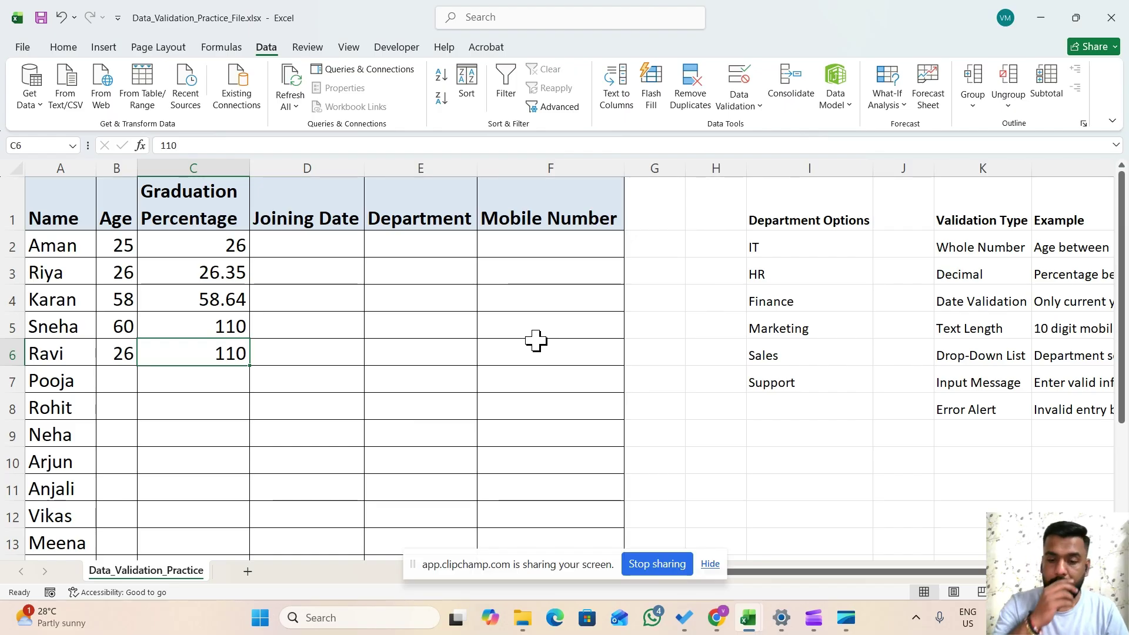
key(Delete)
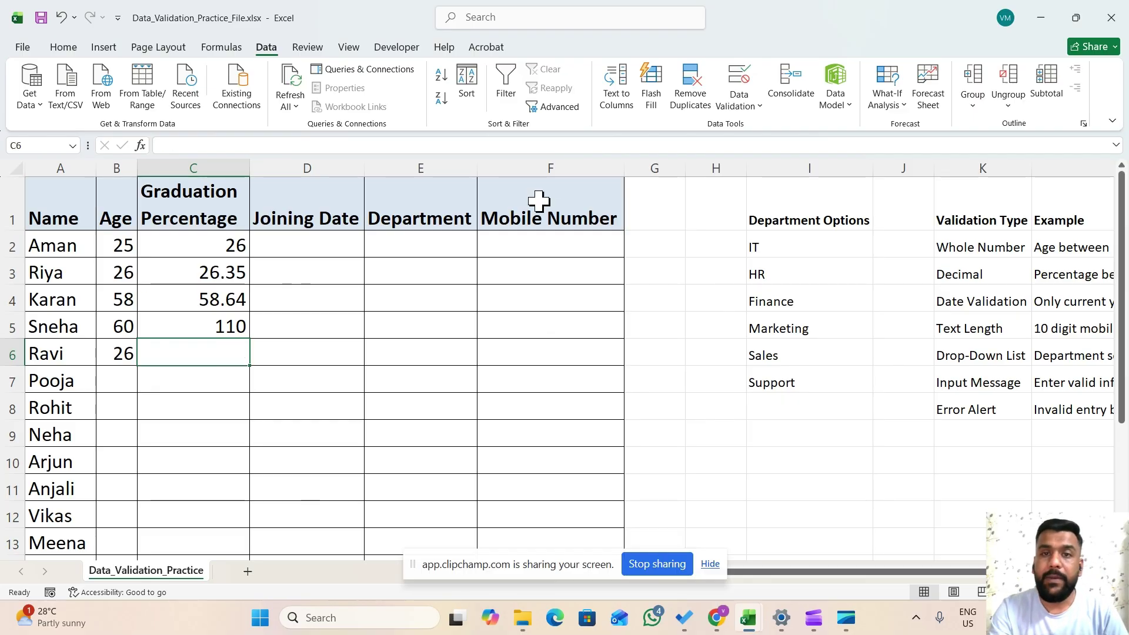
Step: Change the error alert style in cell C6's data validation to Information and apply it
click(738, 103)
click(742, 130)
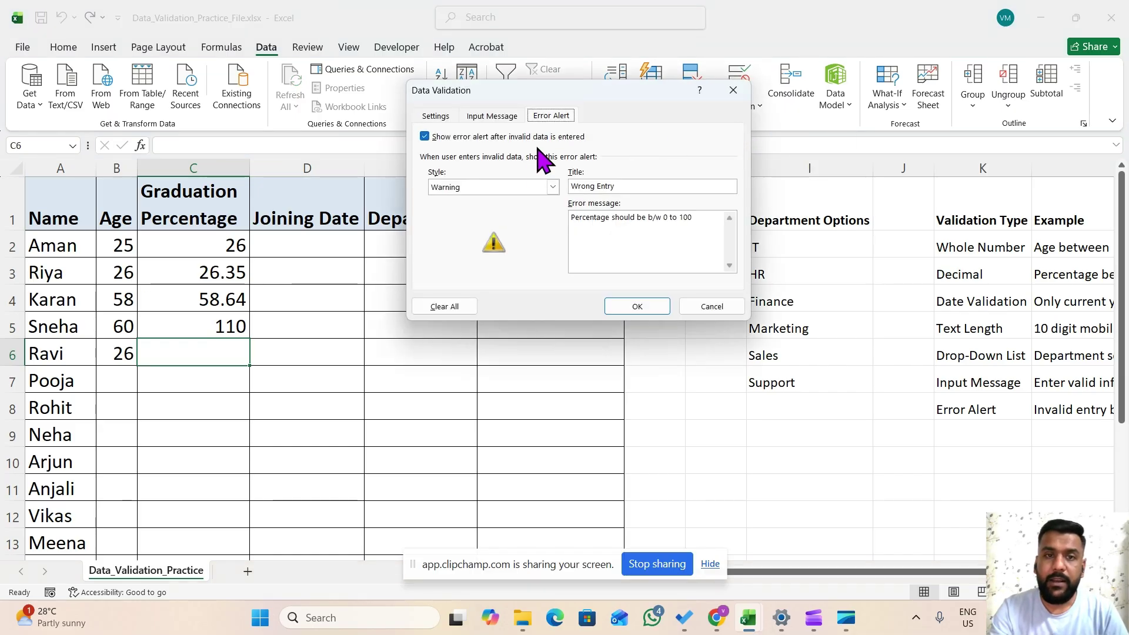
click(553, 187)
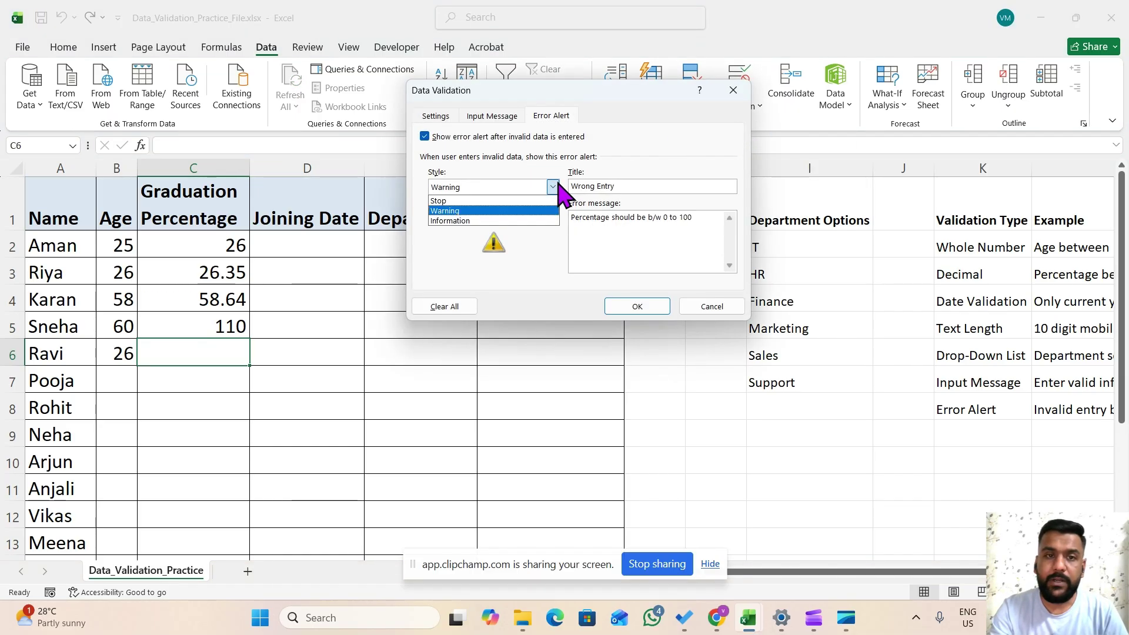
click(494, 222)
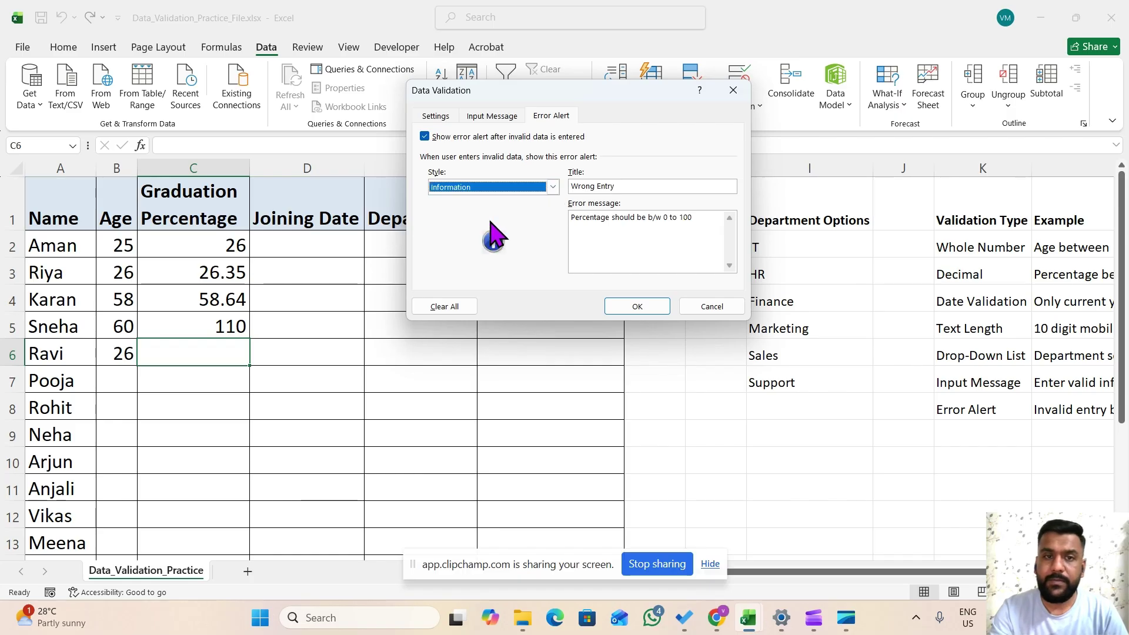
click(634, 306)
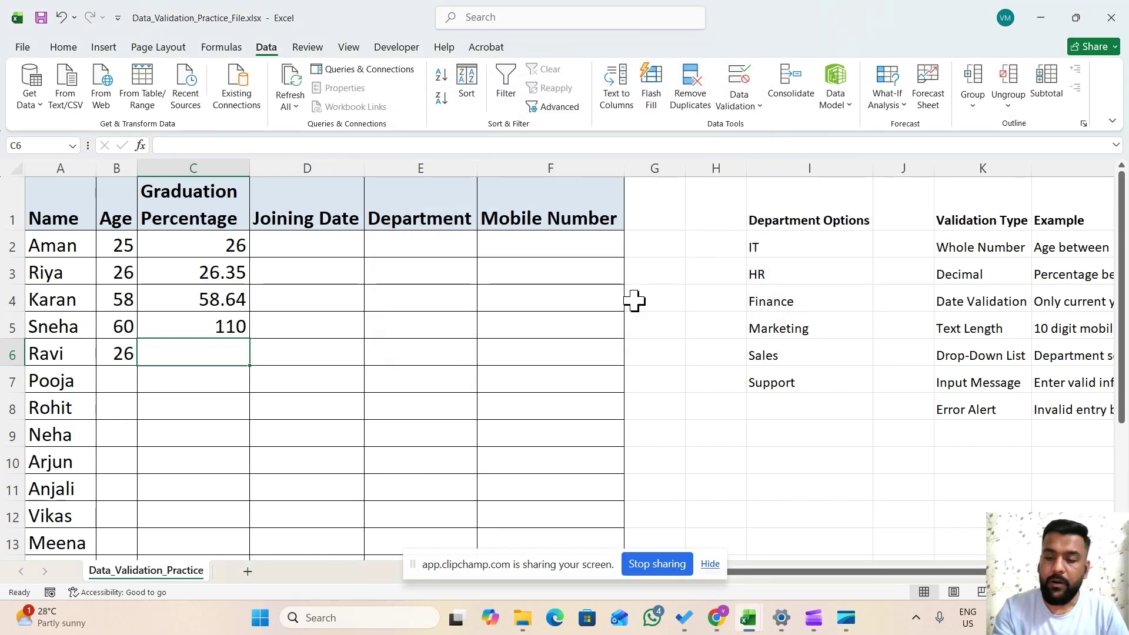
Step: Enter a graduation percentage of -10 in cell C6 and accept the information alert
text(-10)
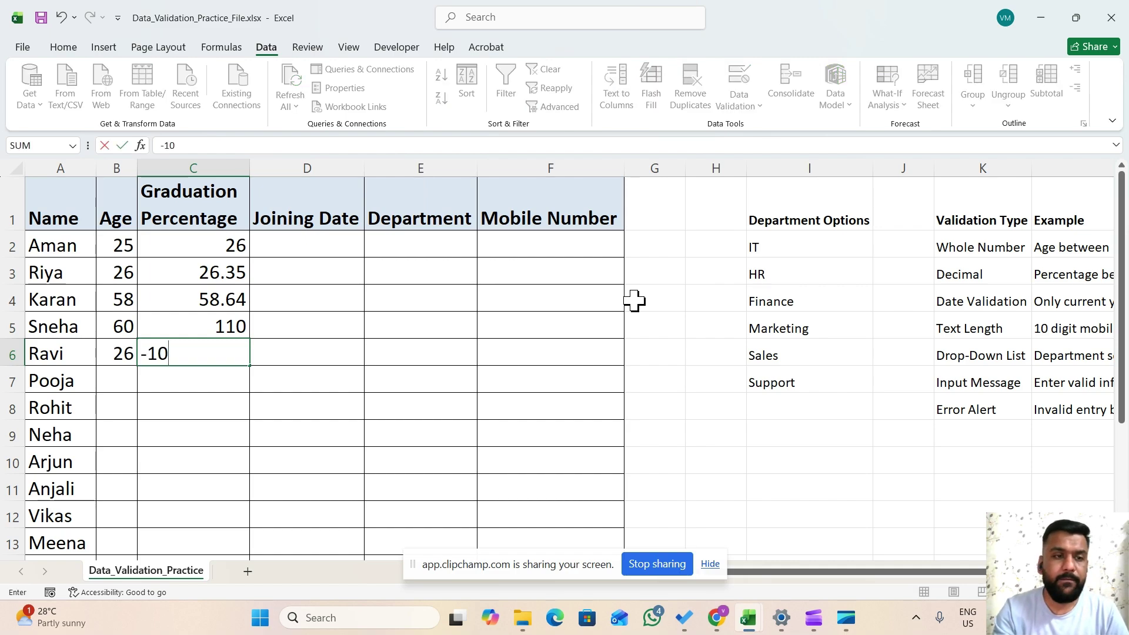
key(Return)
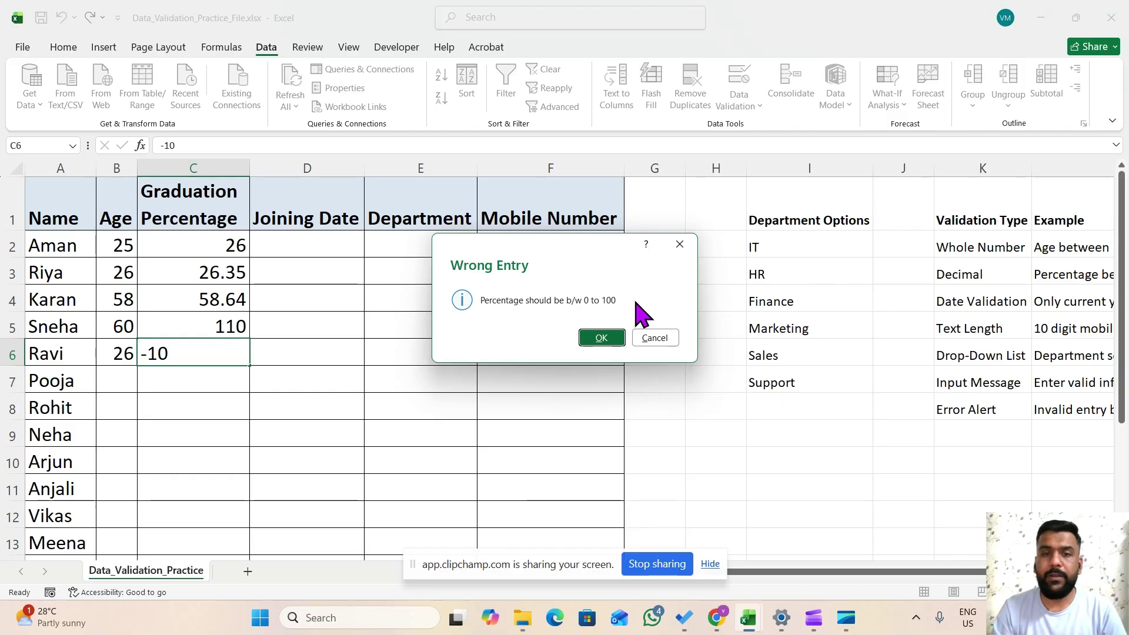
key(Return)
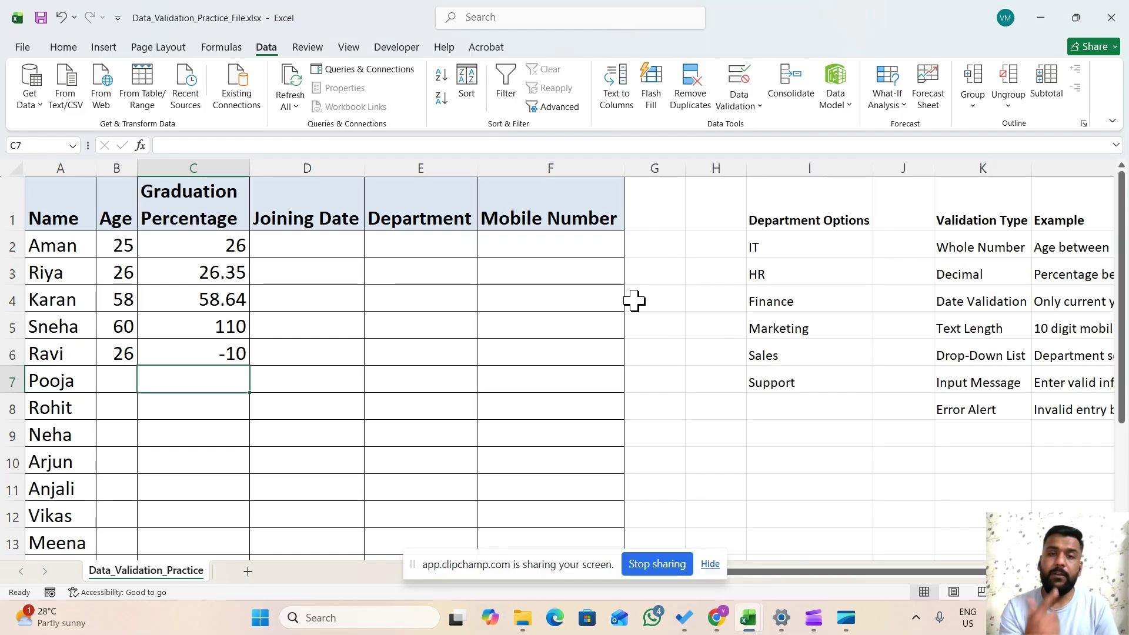
Step: Review the available error alert styles in cell C7's data validation and close the dialog without changes
click(744, 107)
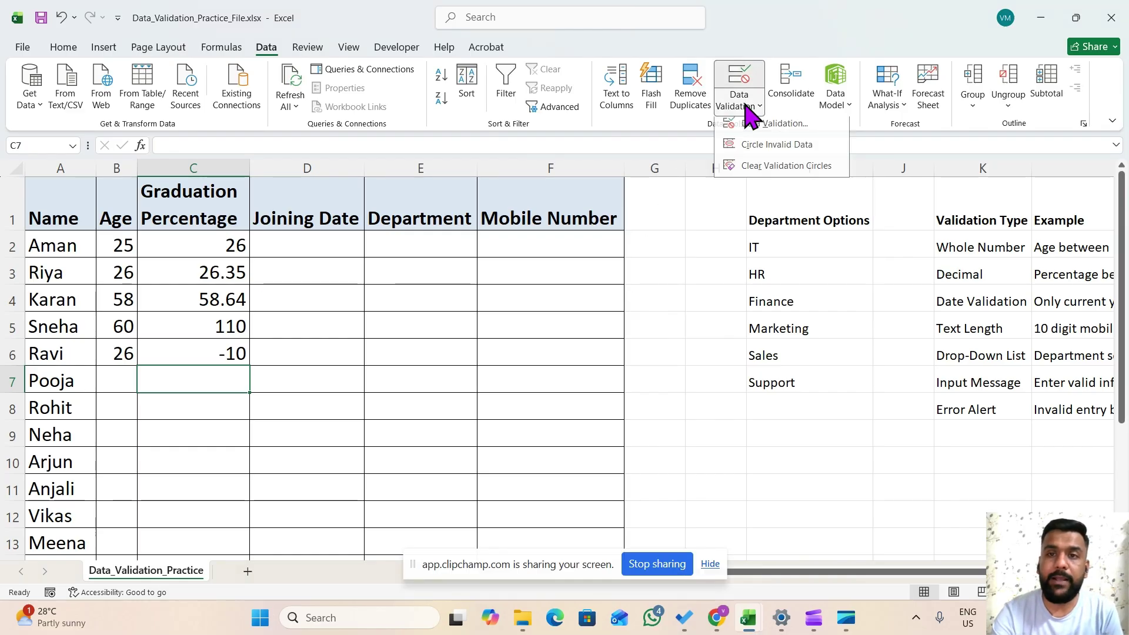
click(753, 128)
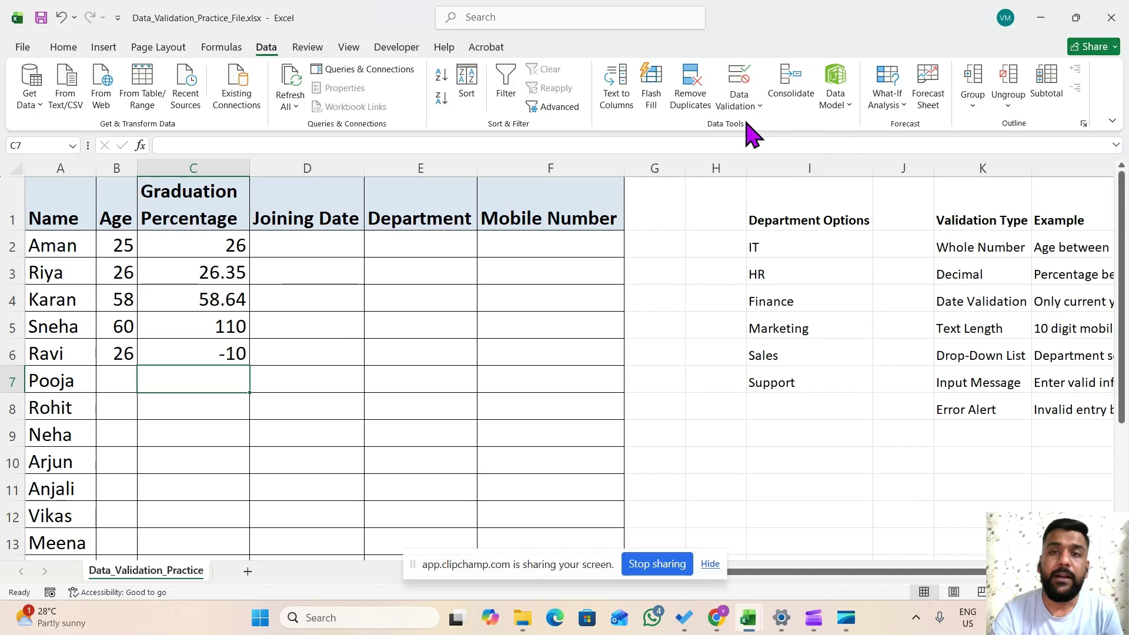
click(536, 187)
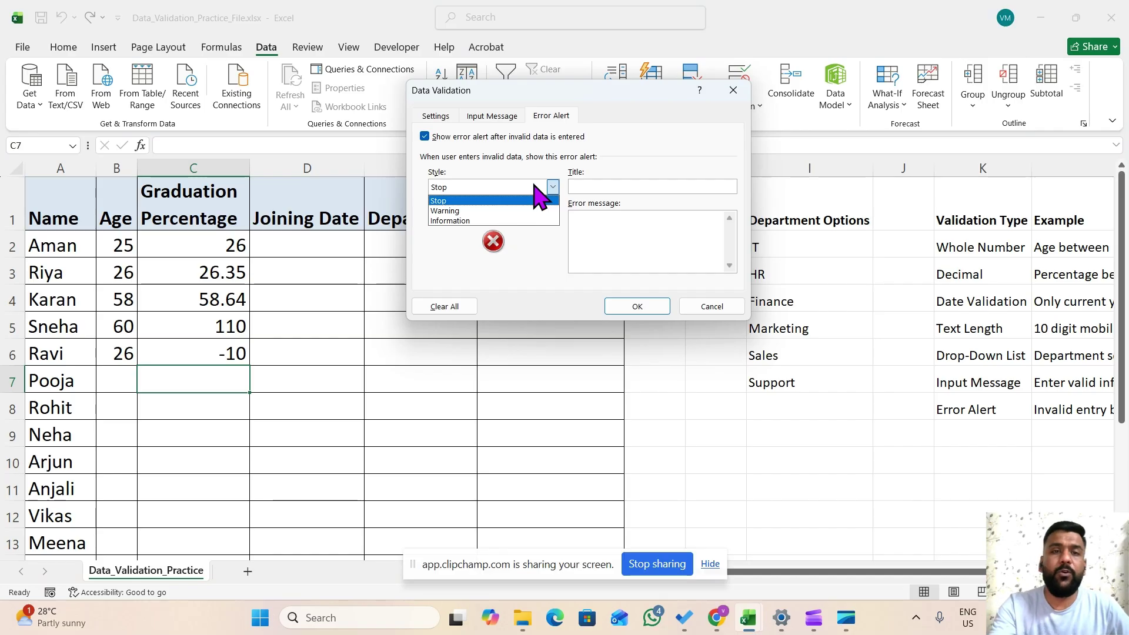
click(509, 253)
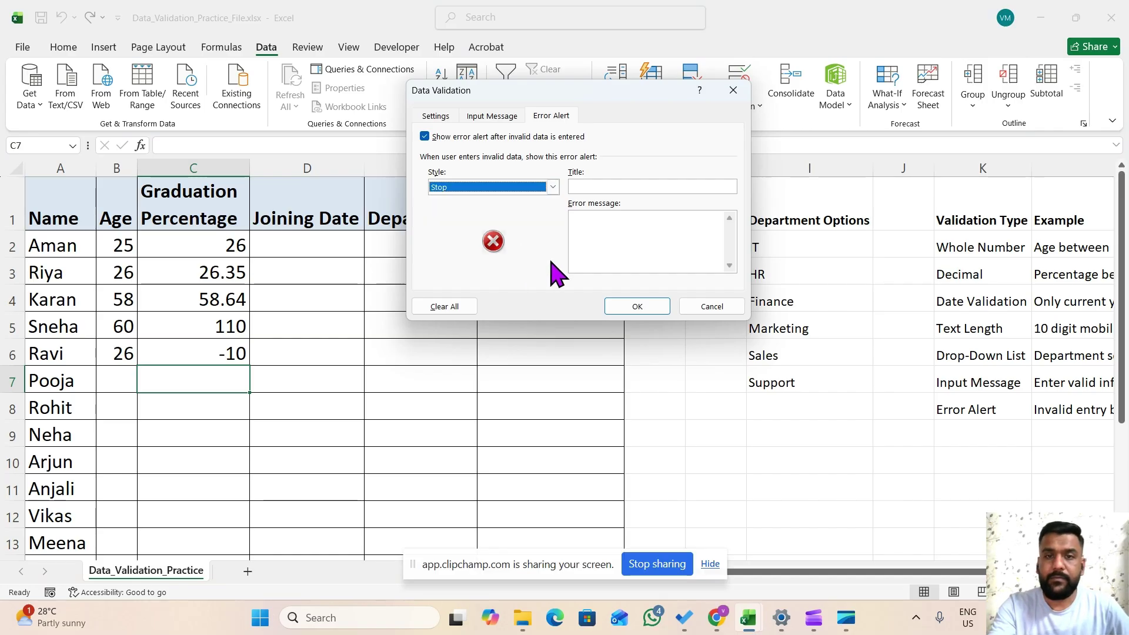
click(713, 306)
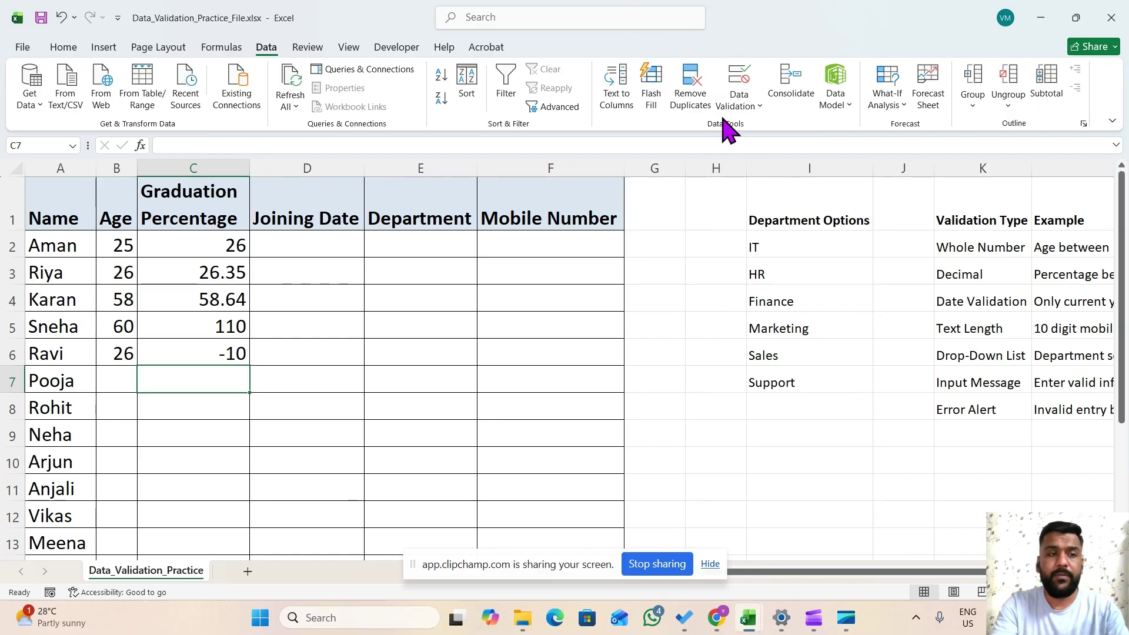
Step: Circle the invalid data across the entire worksheet
click(17, 168)
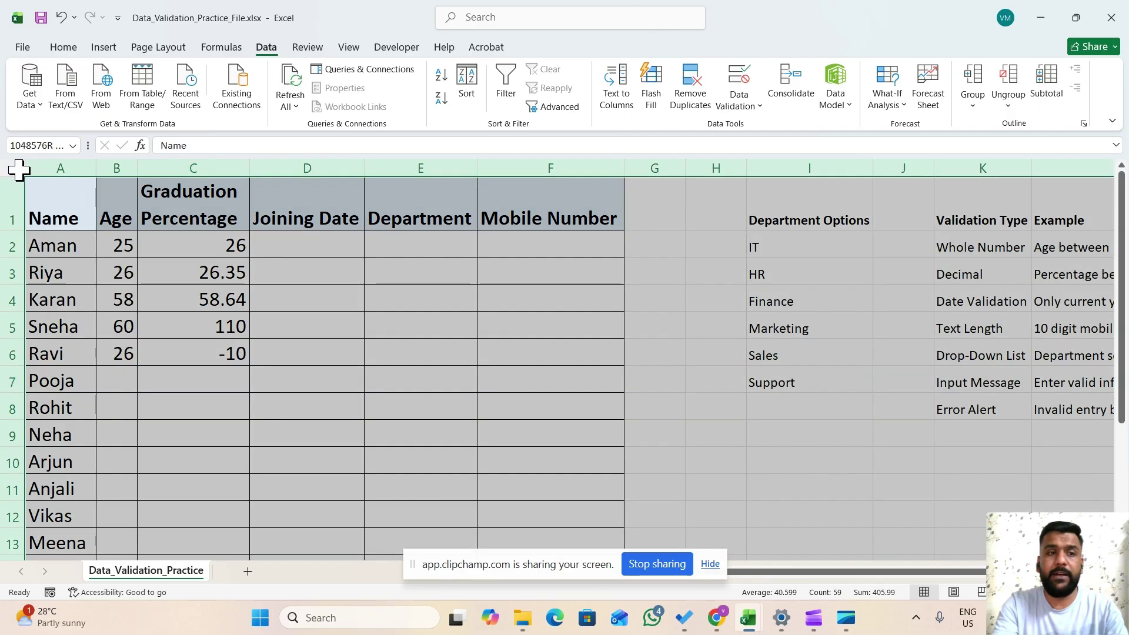
click(733, 115)
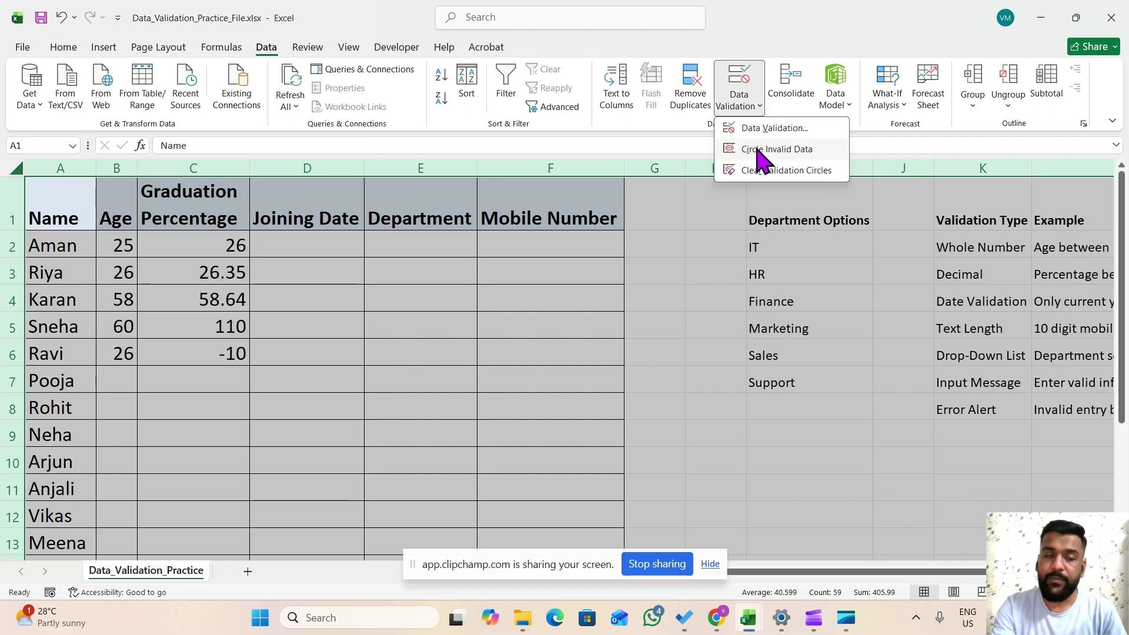
click(761, 154)
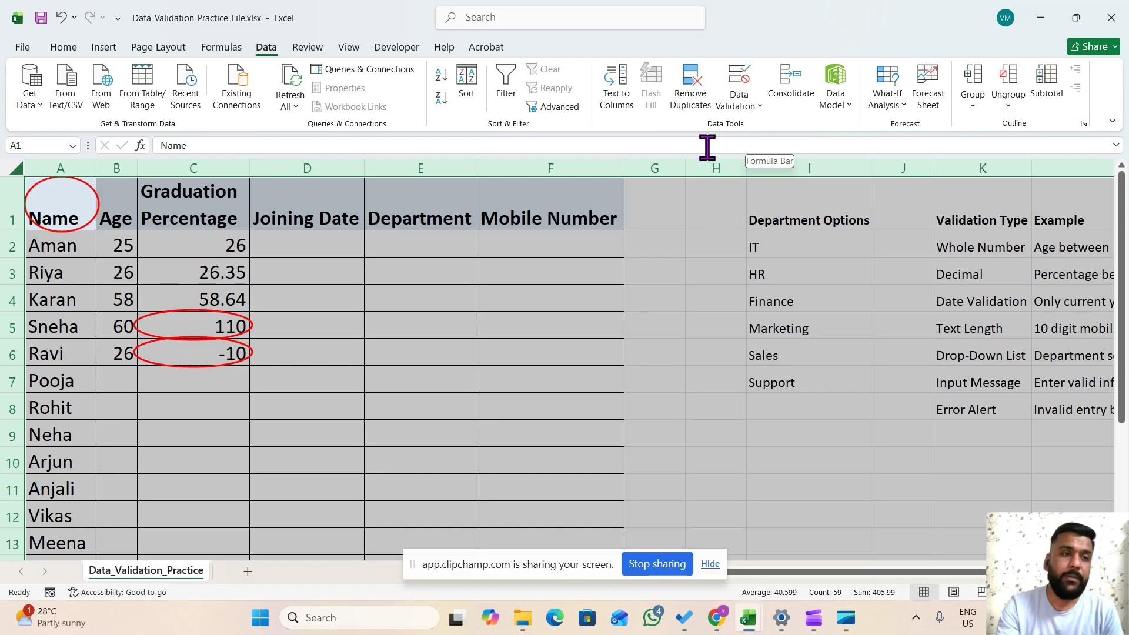
Step: Clear all data validation settings from header cell A1 and remove the remaining validation circles from the sheet
click(71, 215)
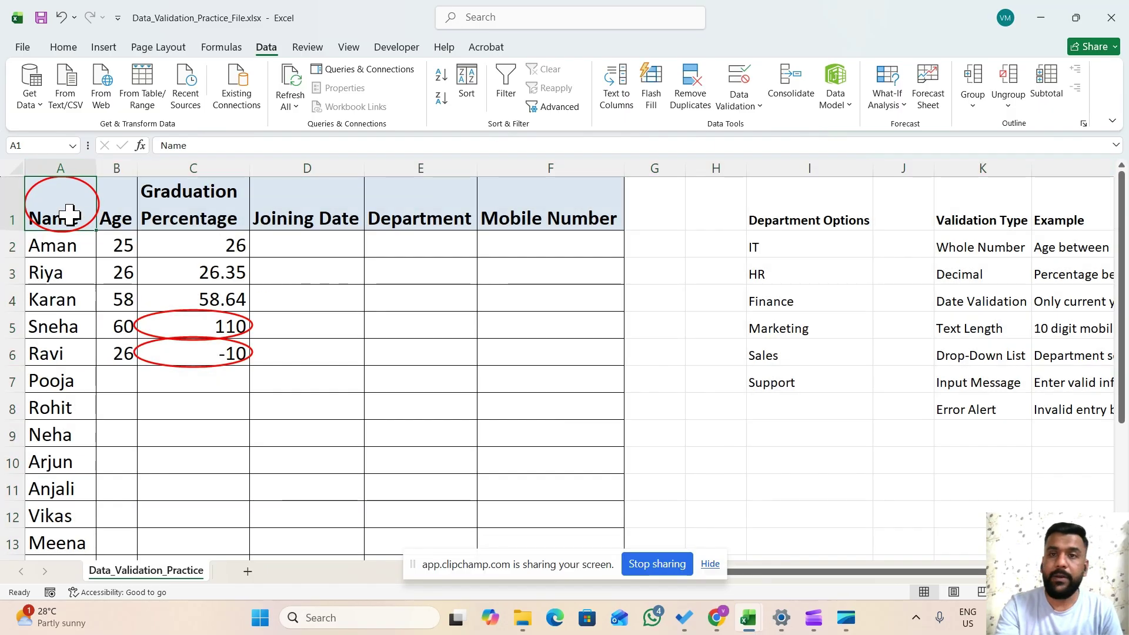
click(737, 105)
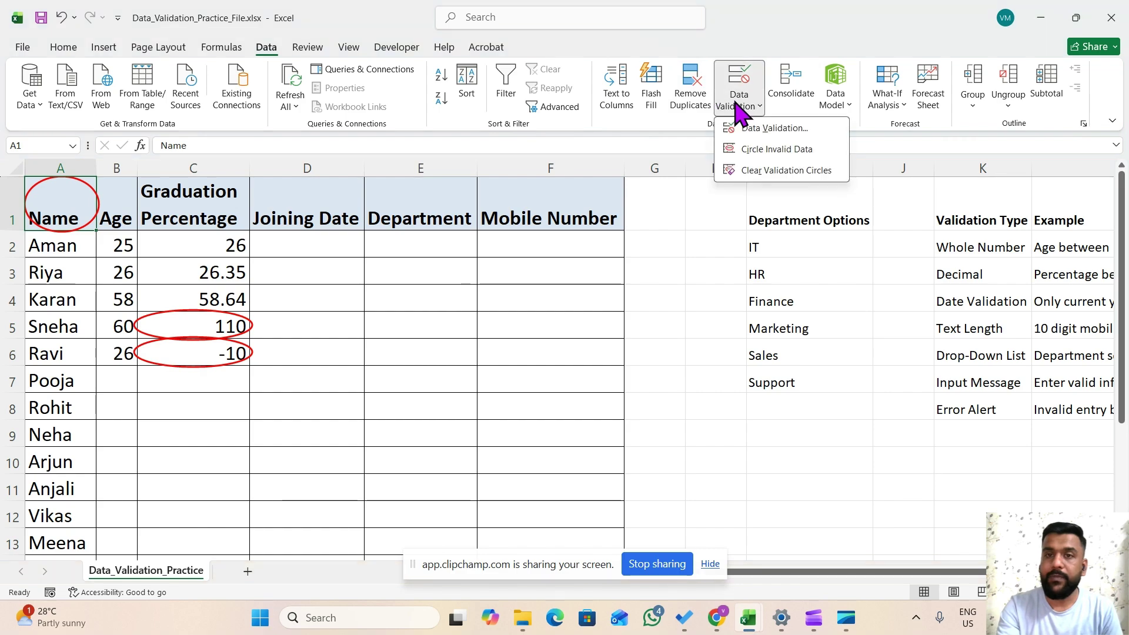
click(753, 128)
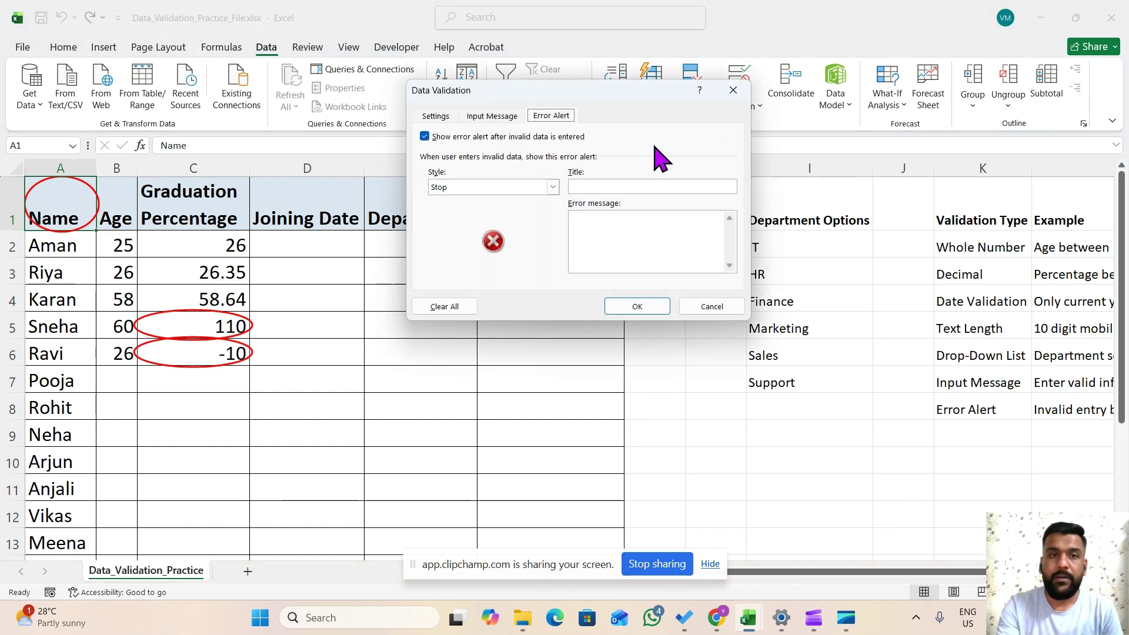
click(441, 116)
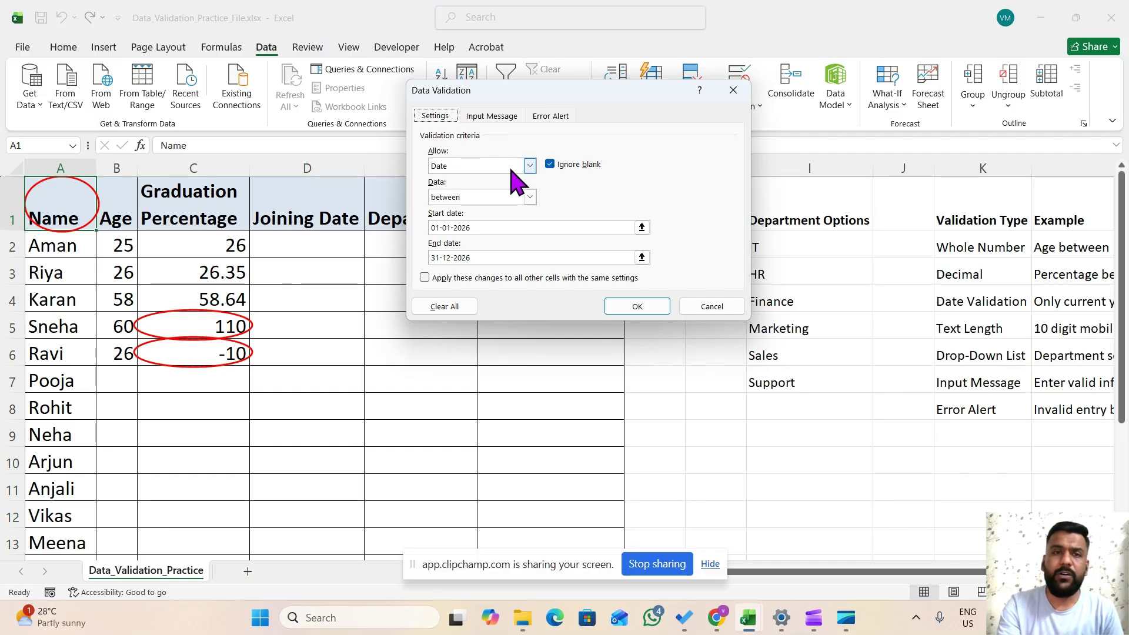
click(530, 166)
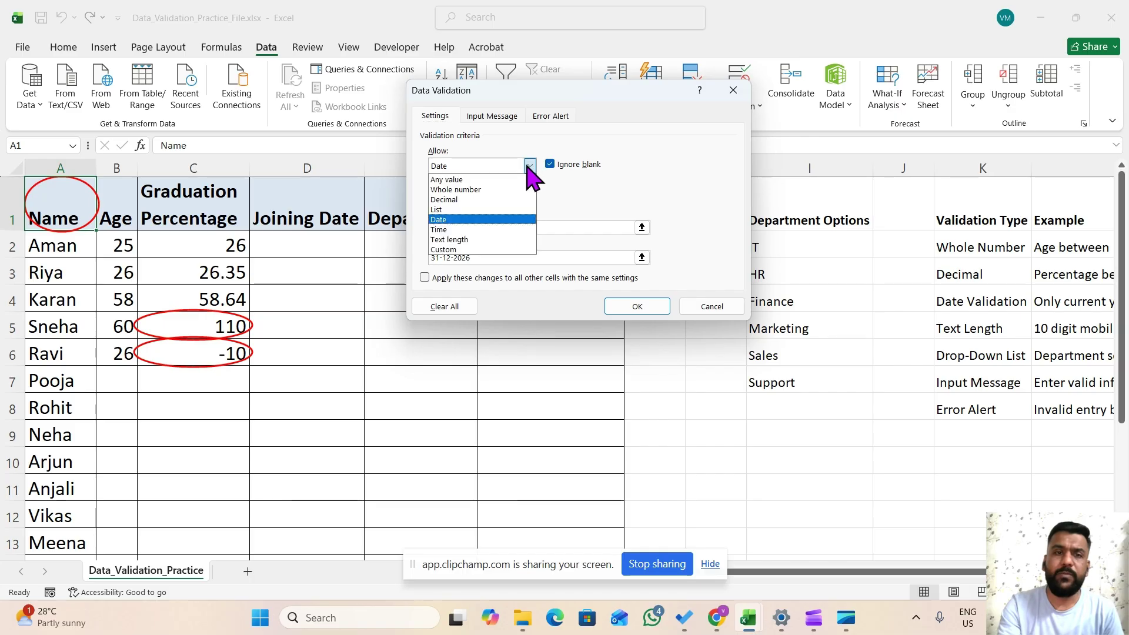
click(450, 182)
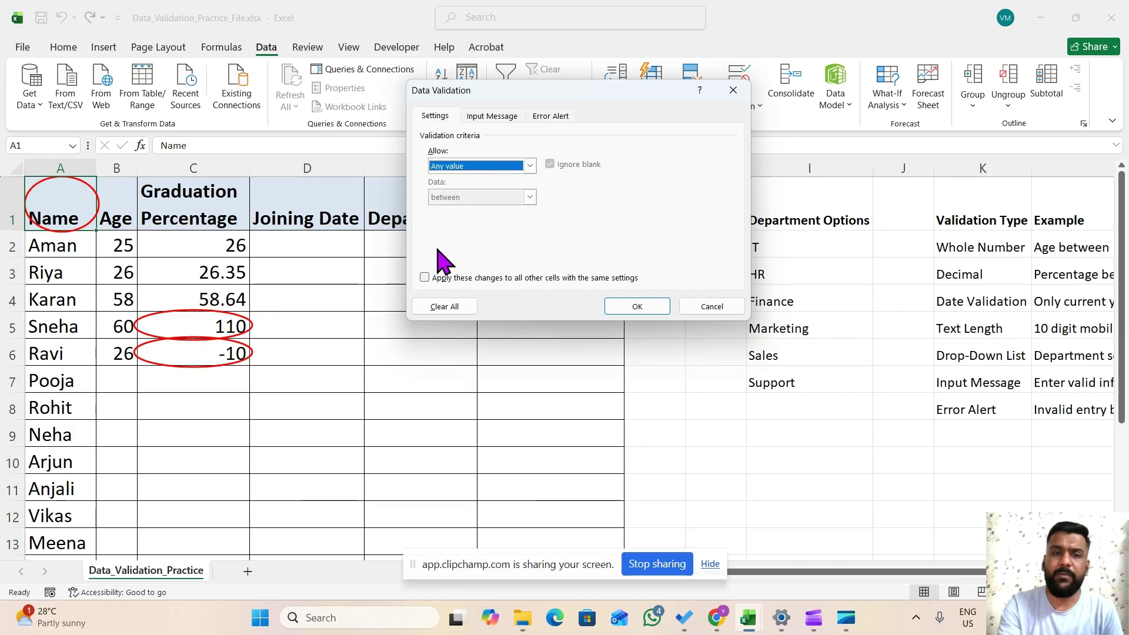
click(443, 304)
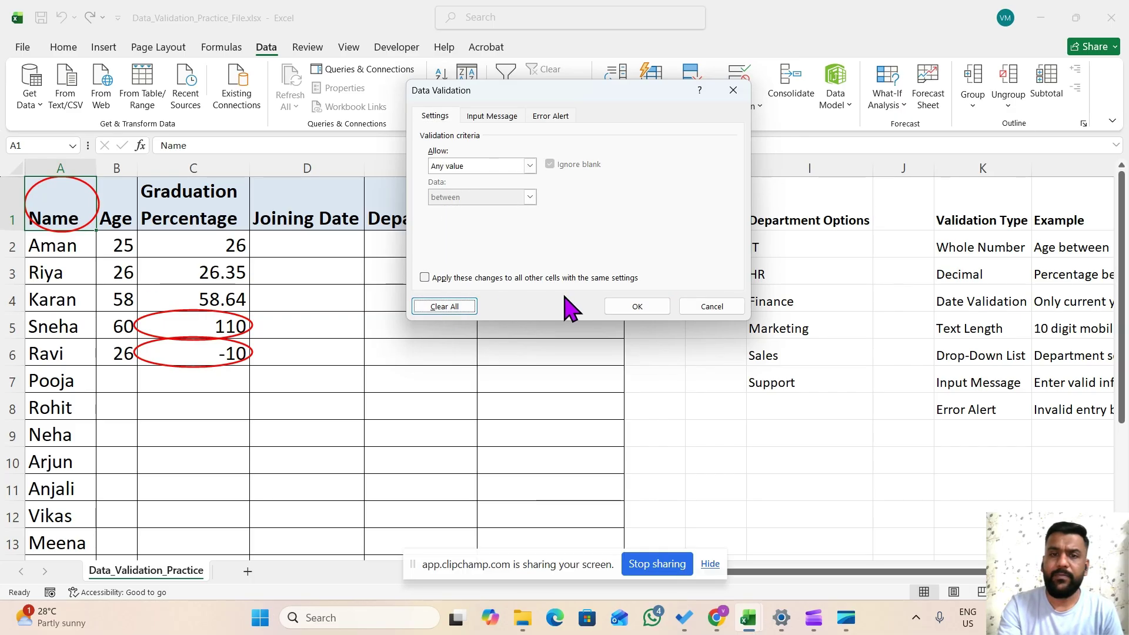
click(642, 303)
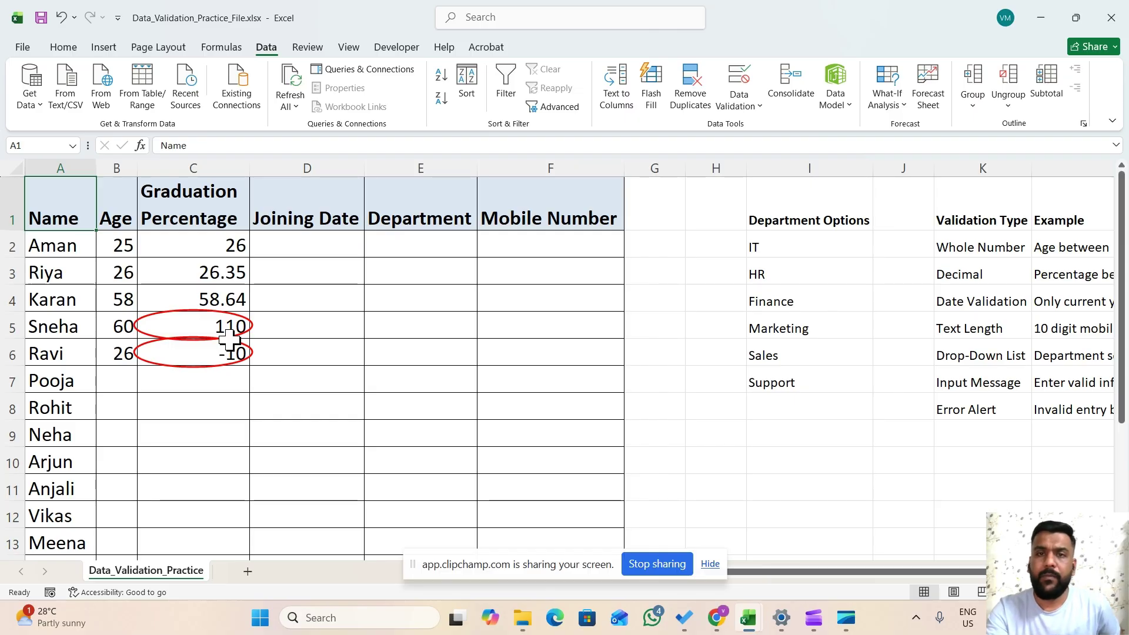
click(734, 108)
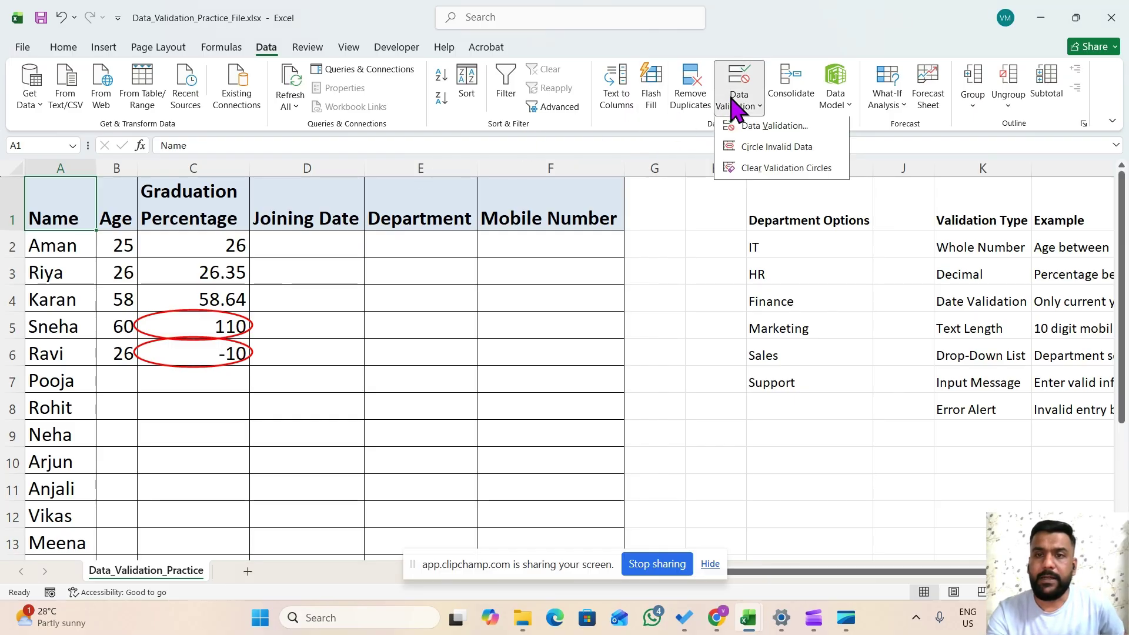
click(795, 172)
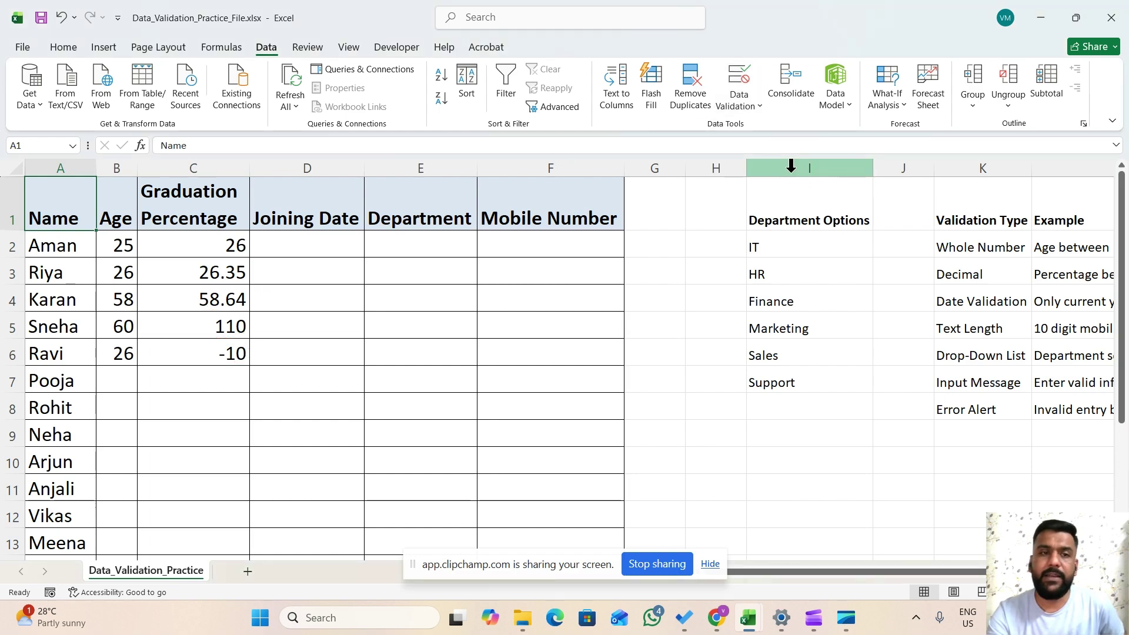
Step: Select the joining date cells D2 to D6
click(303, 254)
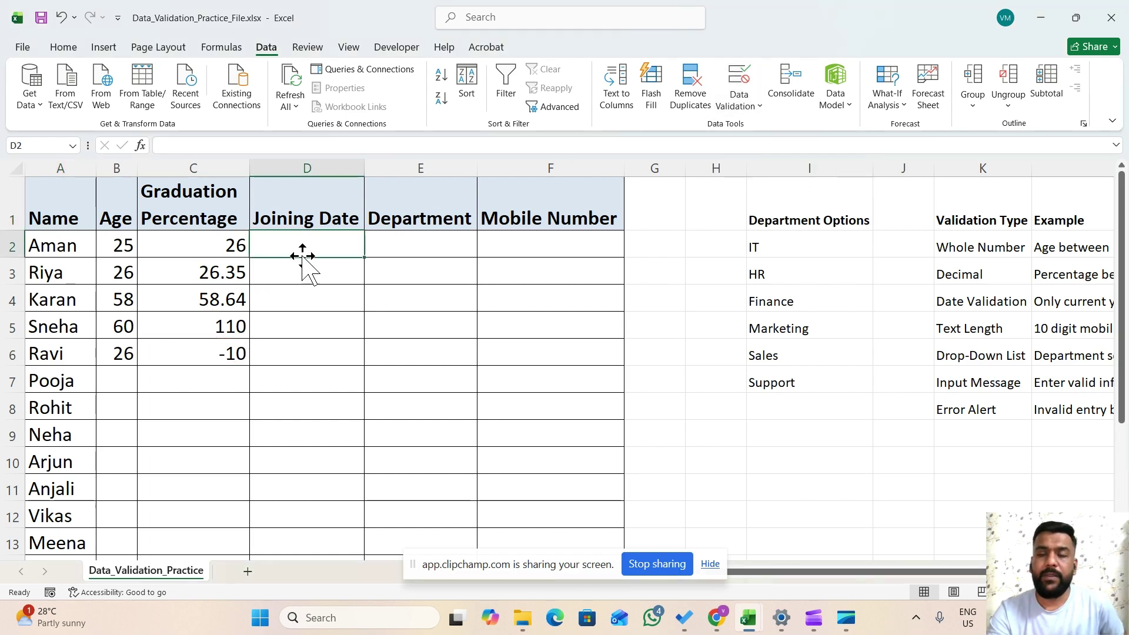
key(shift+Down)
key(shift+Down)
key(shift+Down)
key(shift+Down)
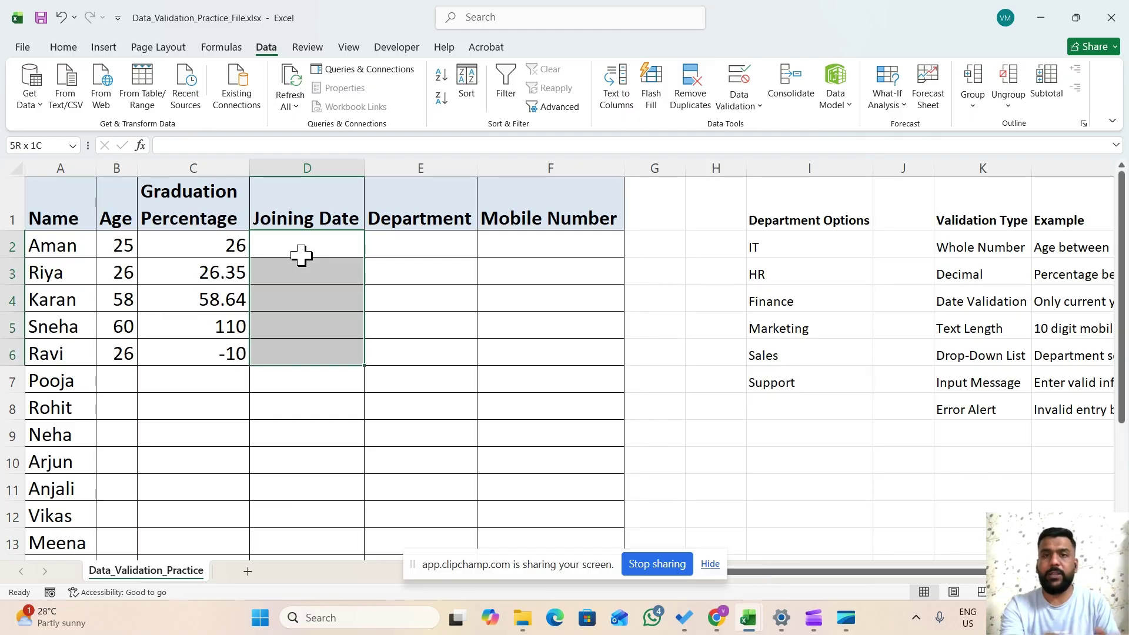
click(744, 108)
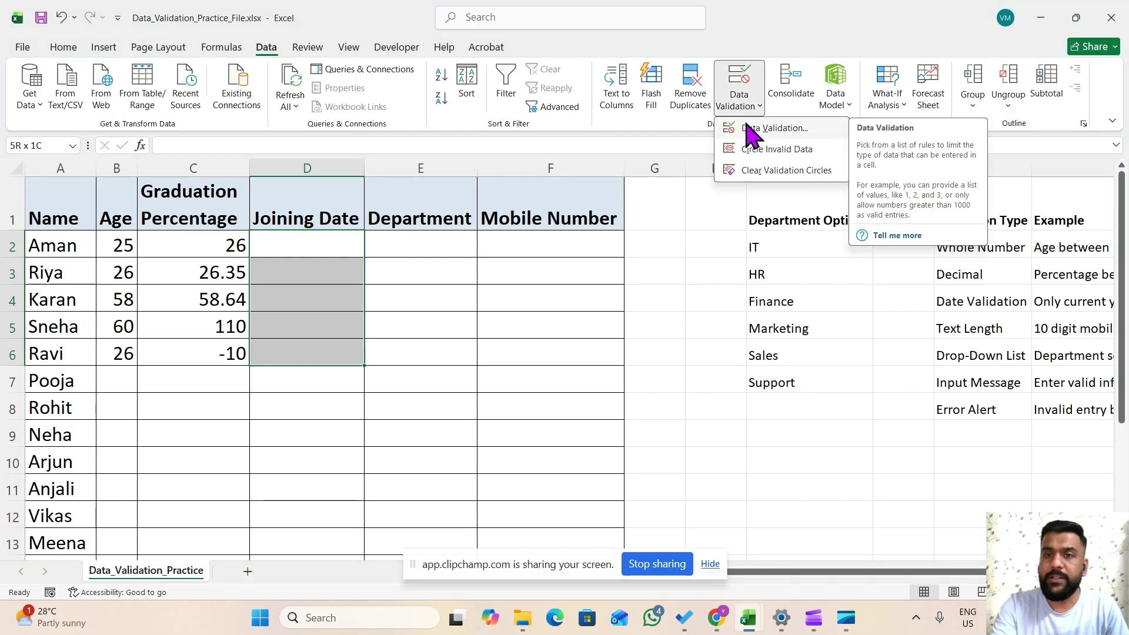
click(750, 130)
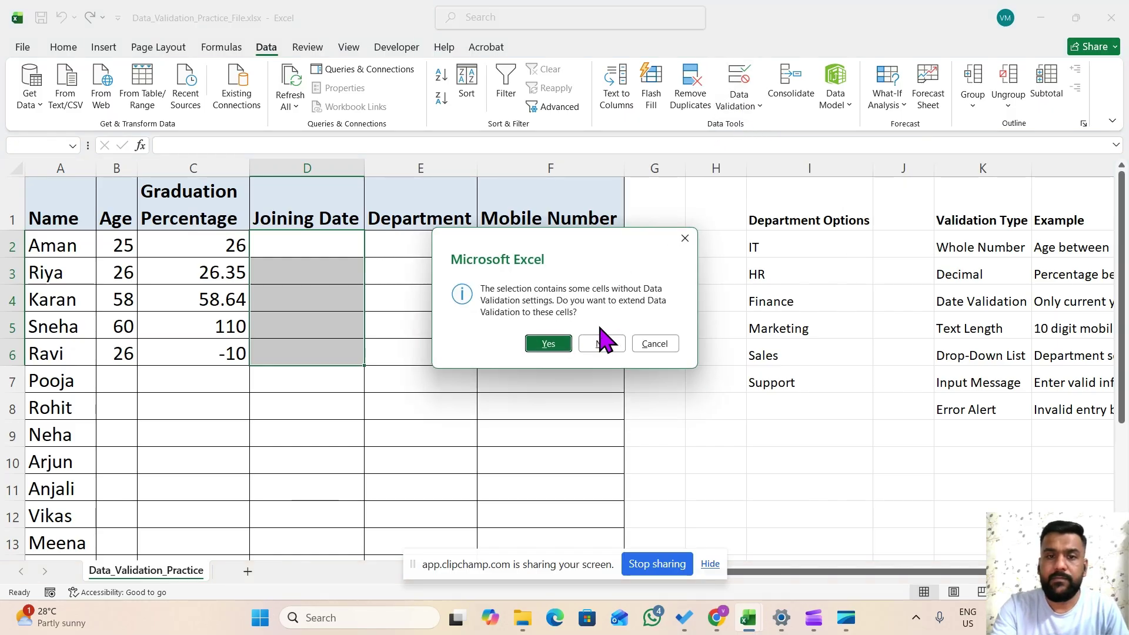
click(597, 344)
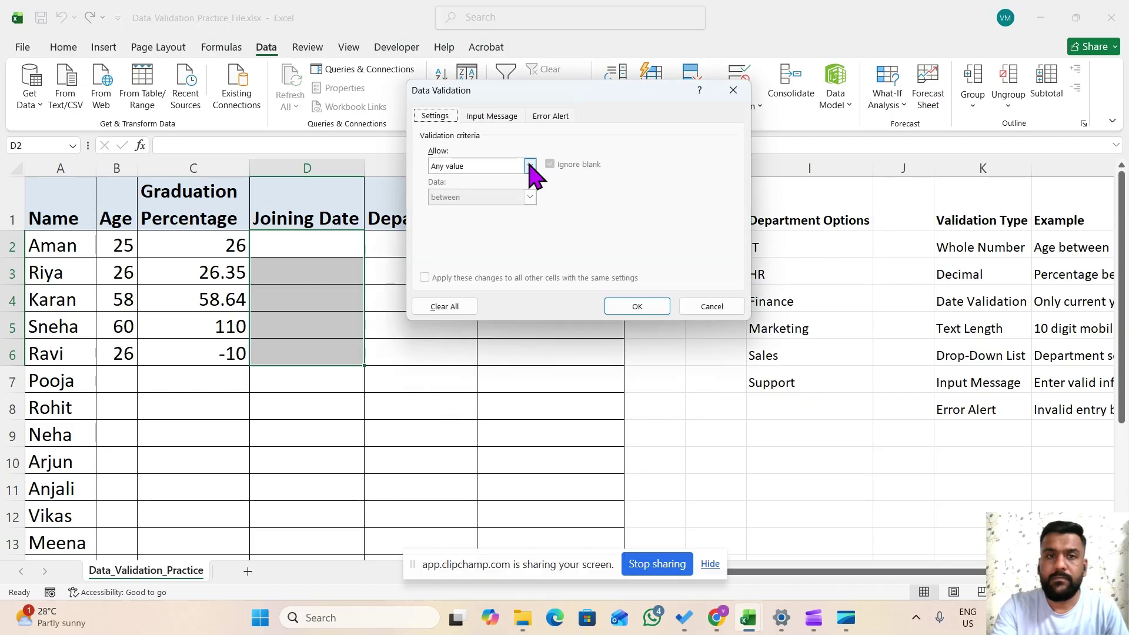
click(705, 307)
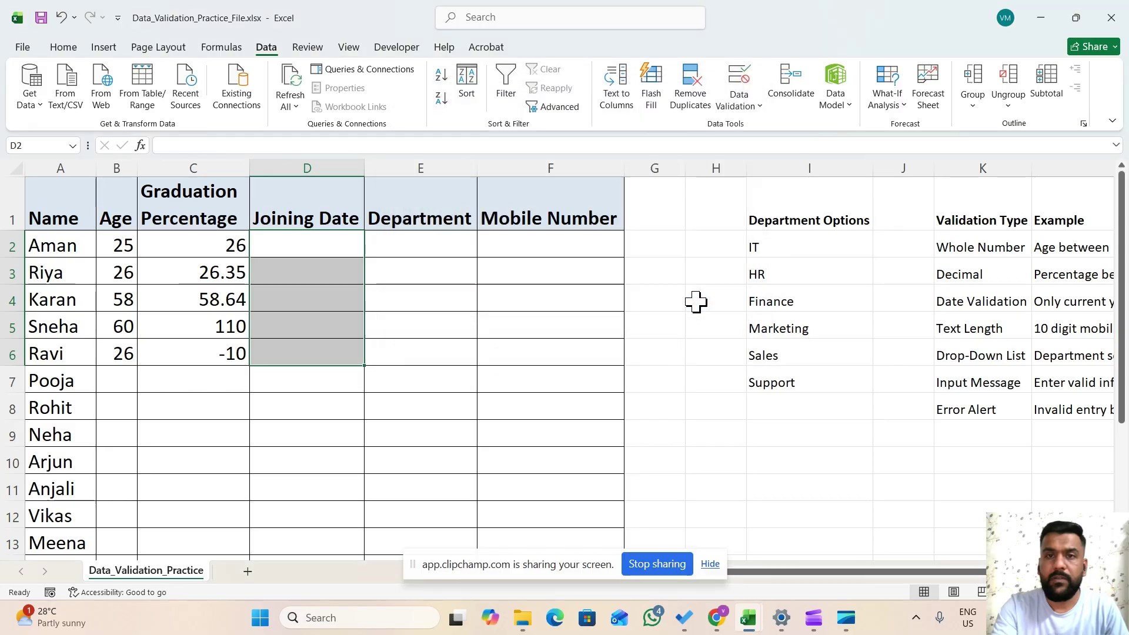
Step: Extend the date validation to all selected joining date cells, allowing dates between 01-01-2026 and 31-12-2026, and apply it
click(746, 103)
click(753, 127)
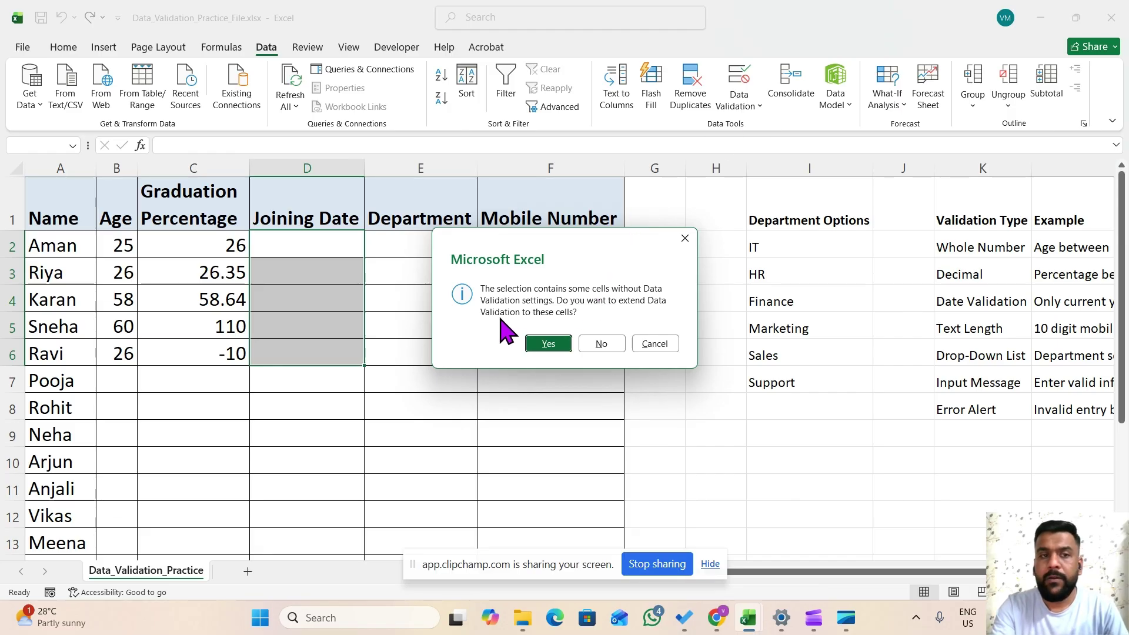
click(563, 346)
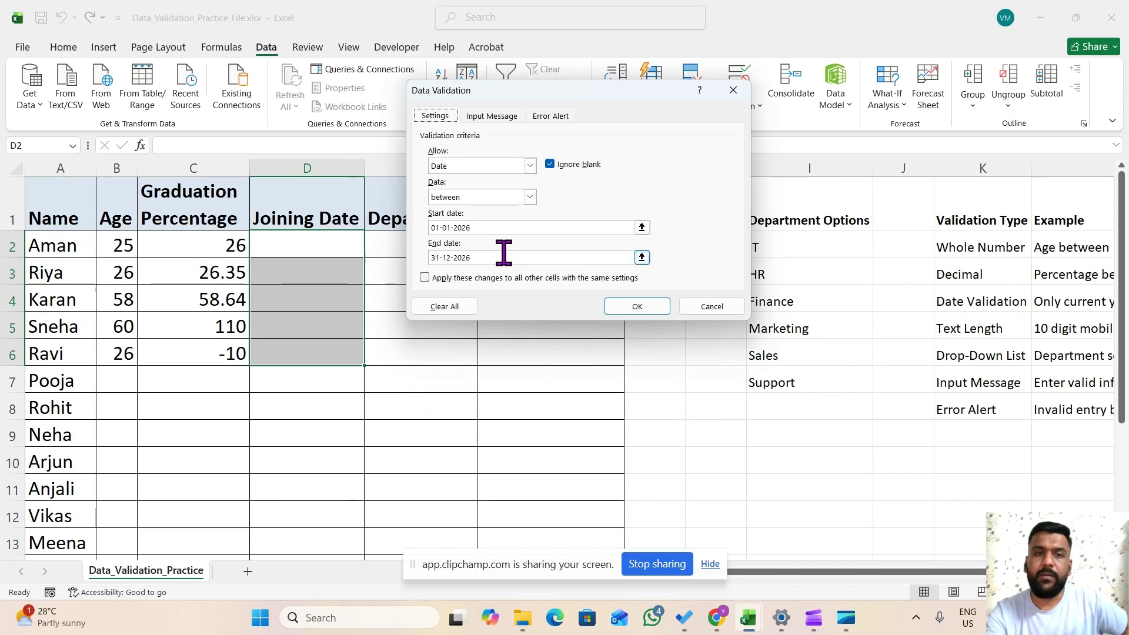
click(457, 229)
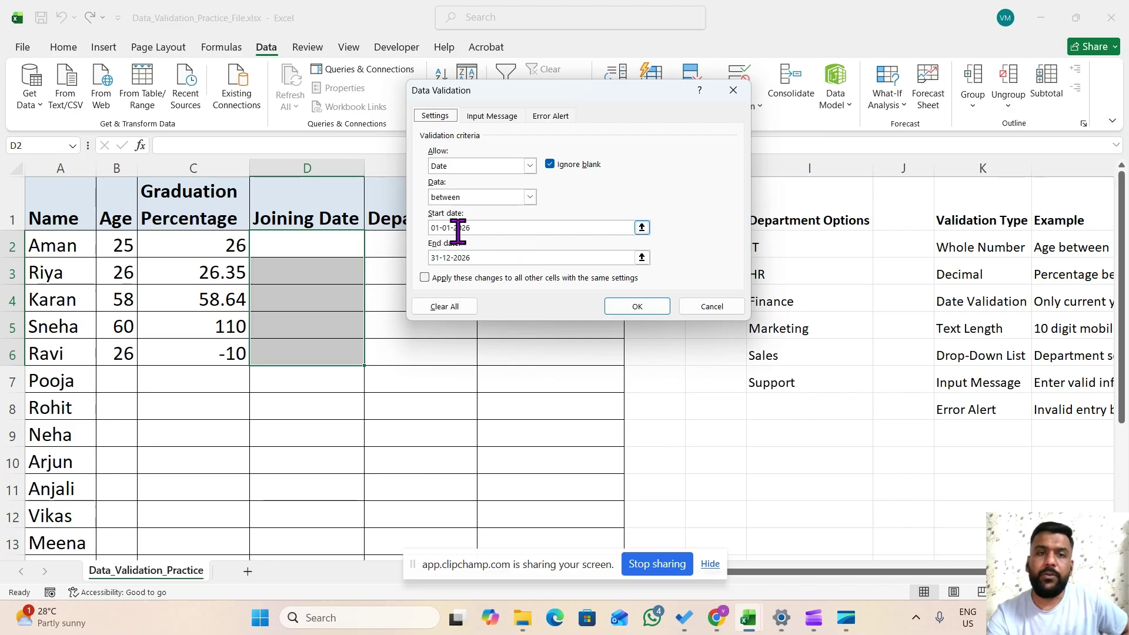
click(437, 258)
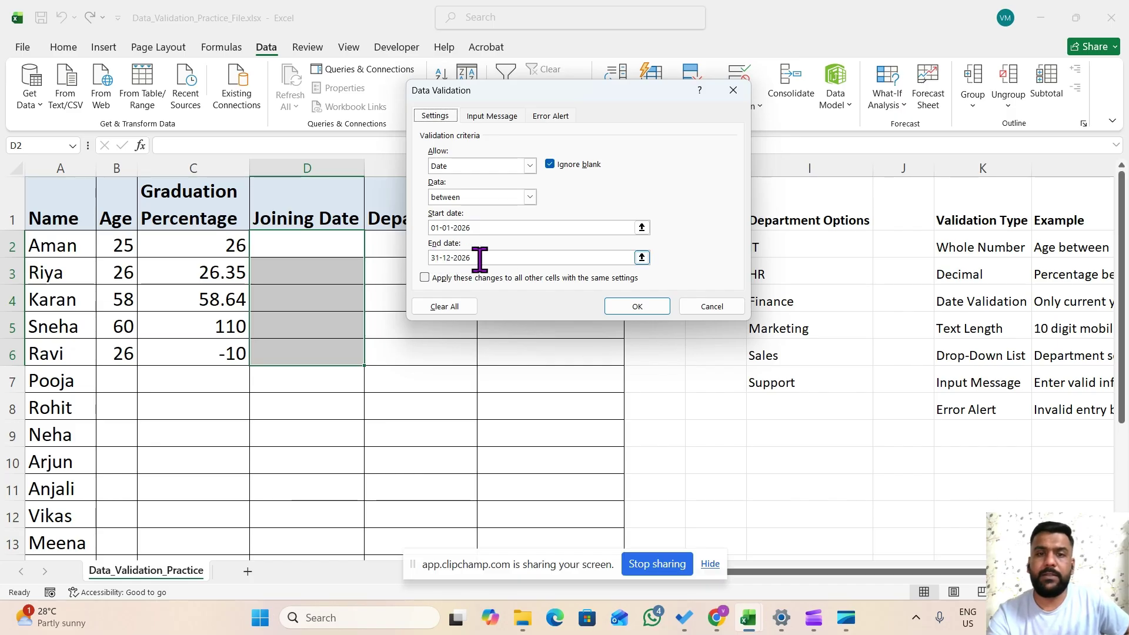
click(630, 308)
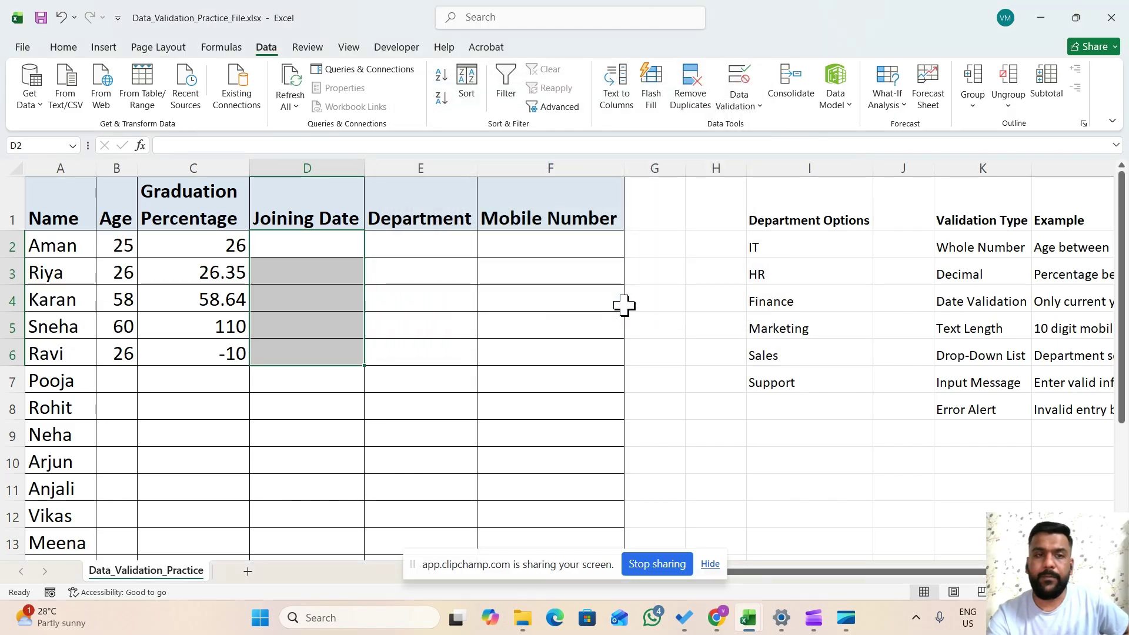
Step: Enter the joining date 5-05-2026 in cell D2
click(331, 253)
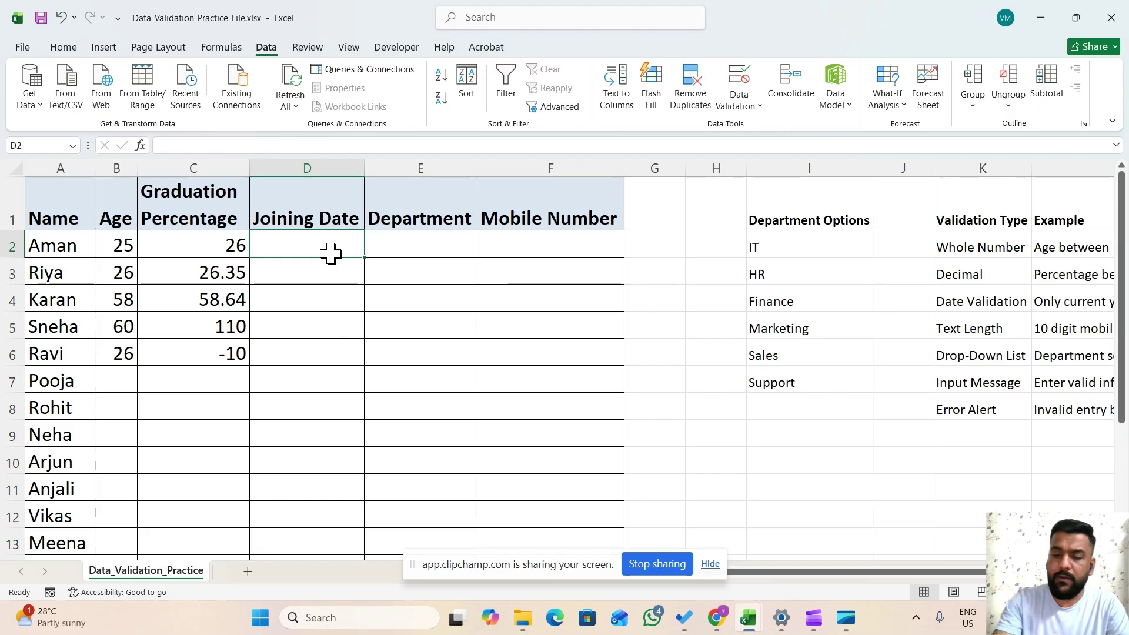
text(5-05)
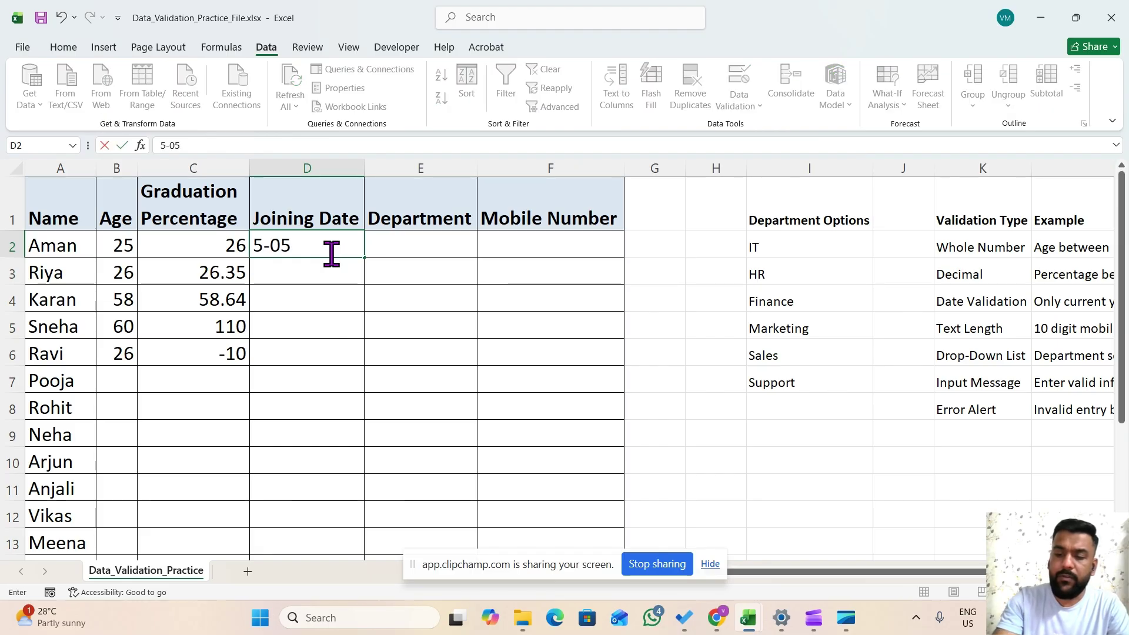
text(-2026)
key(Return)
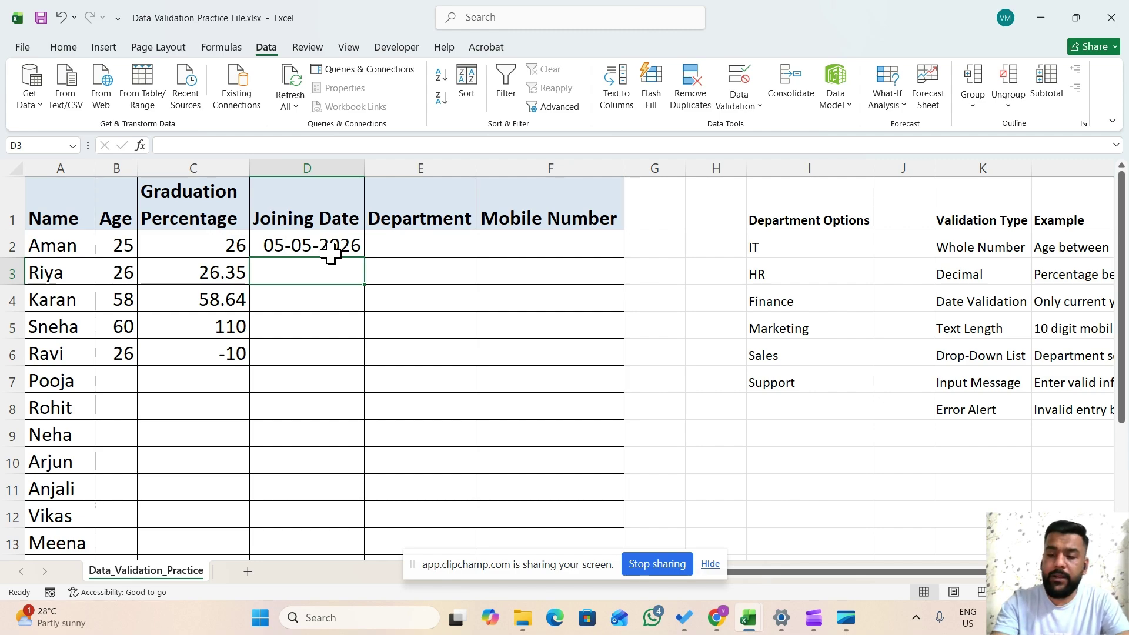
Step: Try to enter the joining date 25-06-2025 in cell D3 and clear the entry
text(25-)
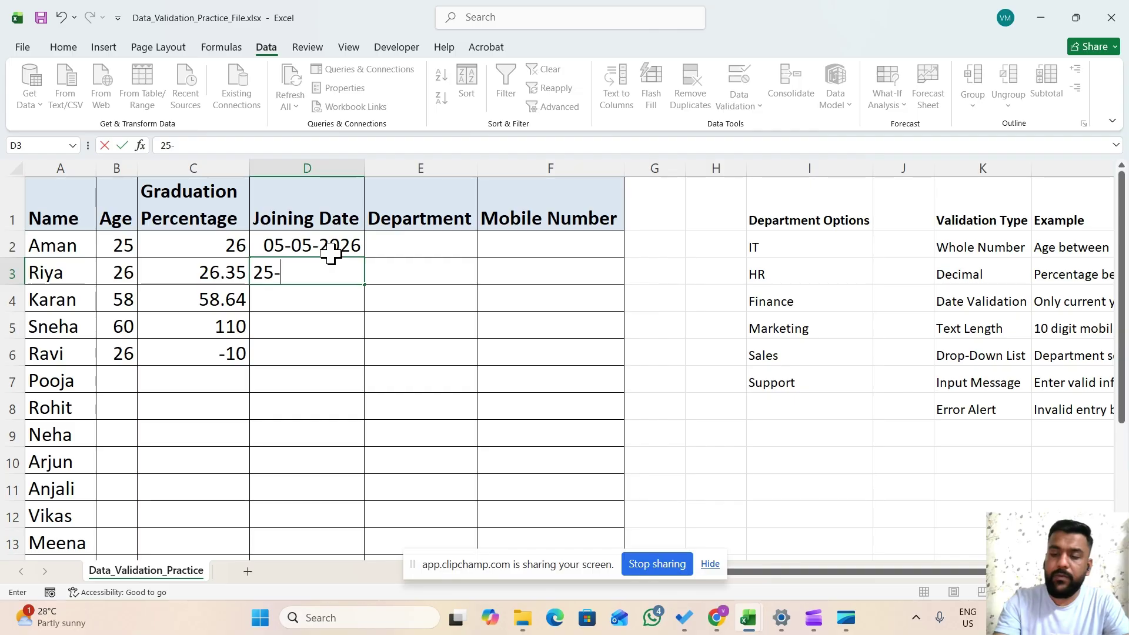
text(06-2025)
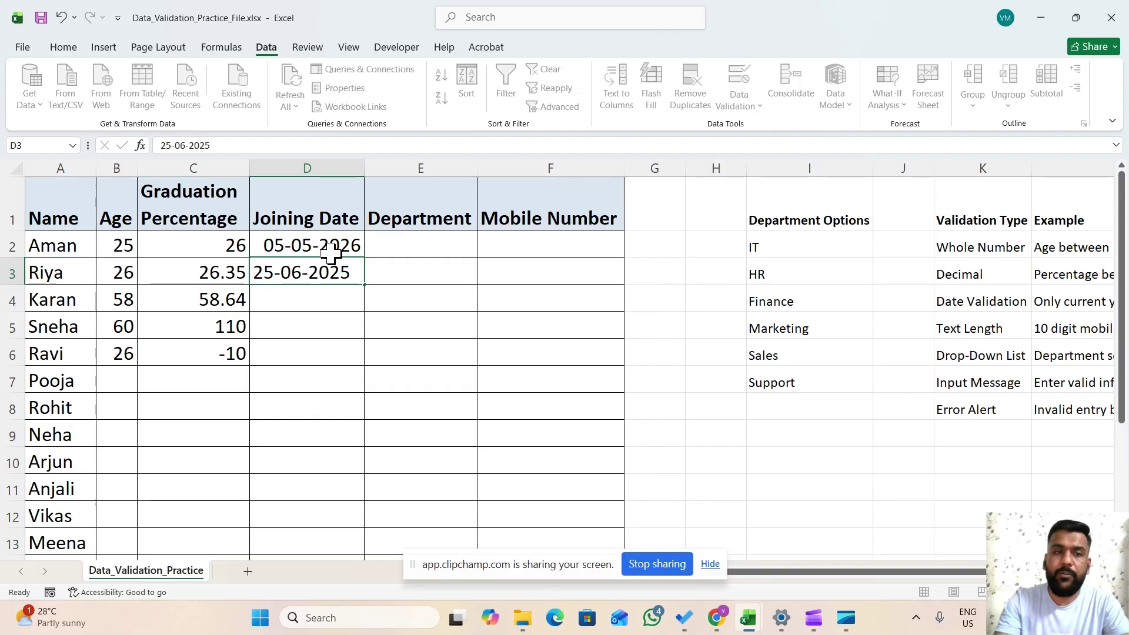
key(Return)
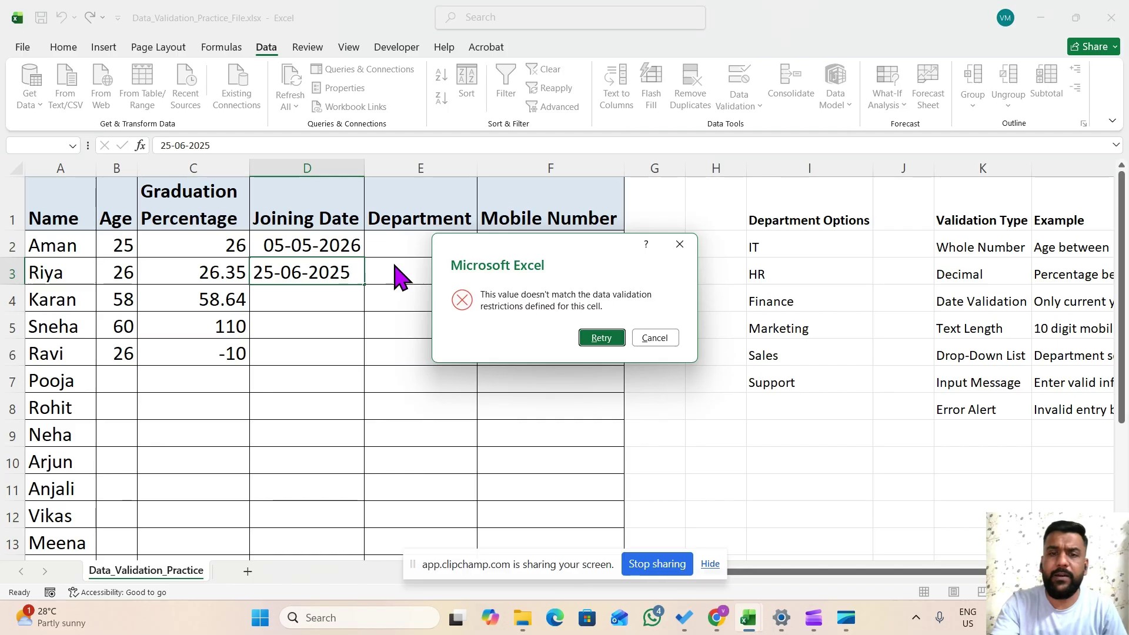
click(600, 339)
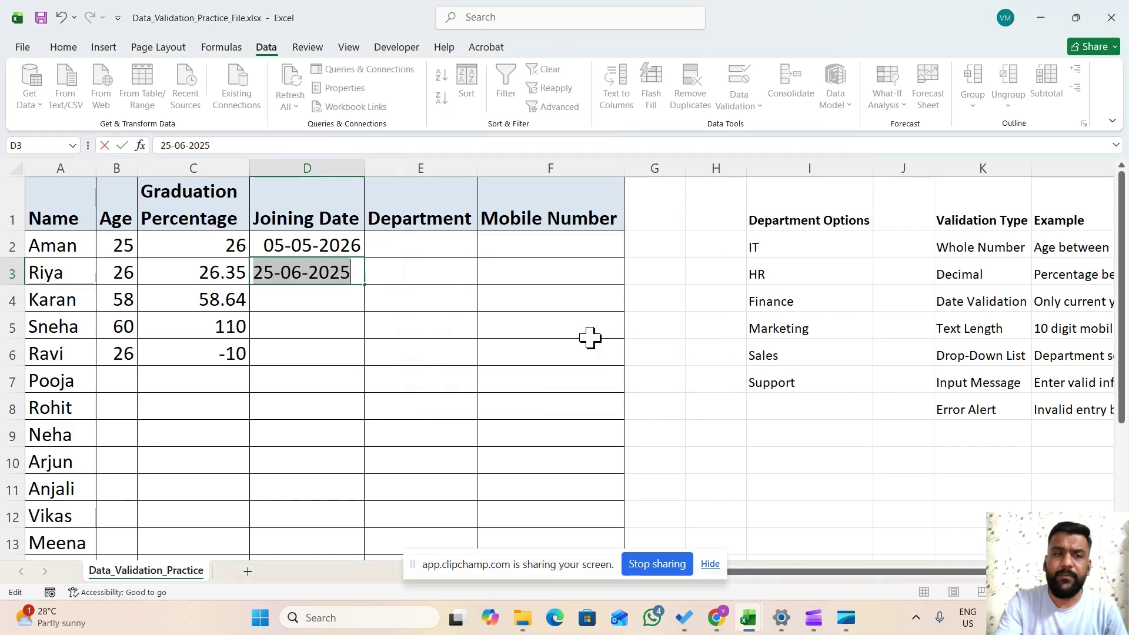
key(BackSpace)
key(Return)
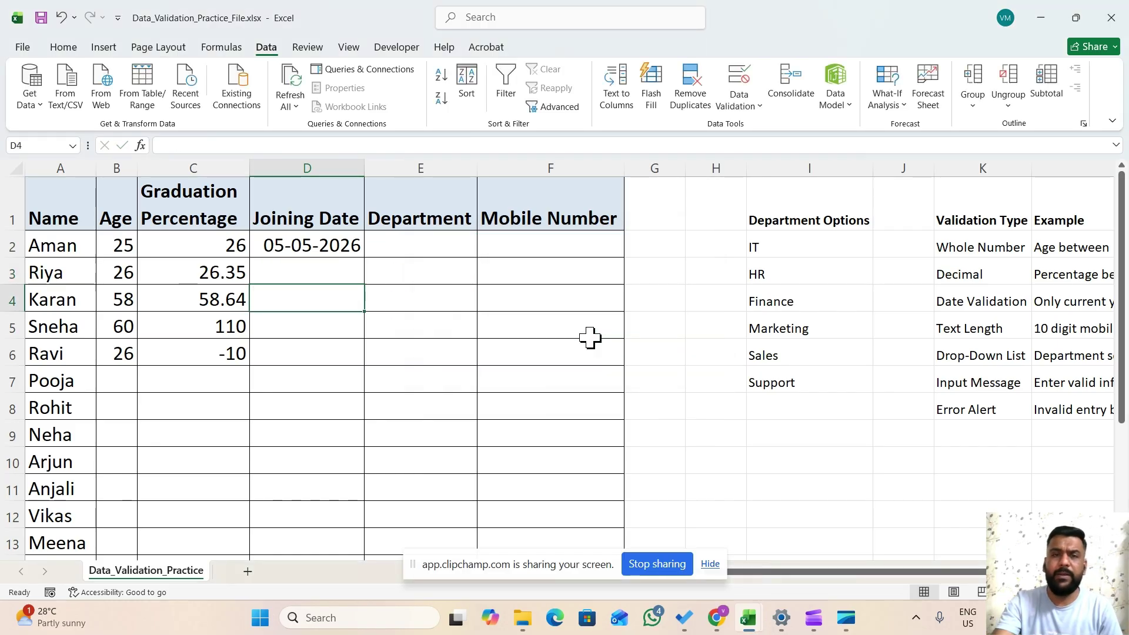
Step: Add List data validation to department cell E2, using the department options in =$I$2:$I$7 as the source
click(451, 248)
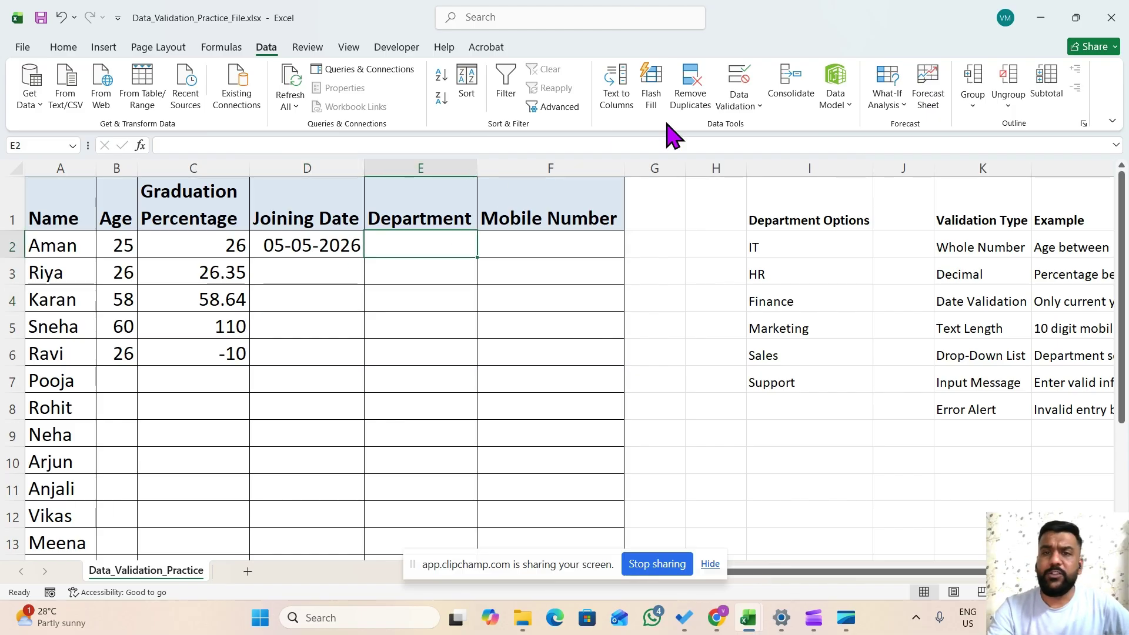
click(745, 99)
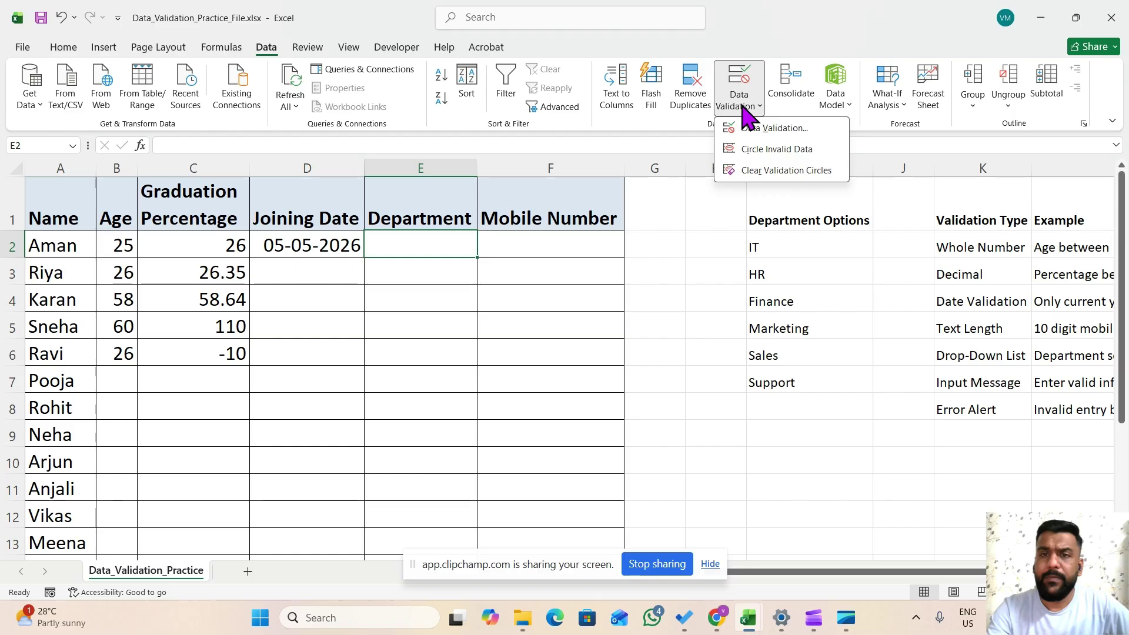
click(747, 125)
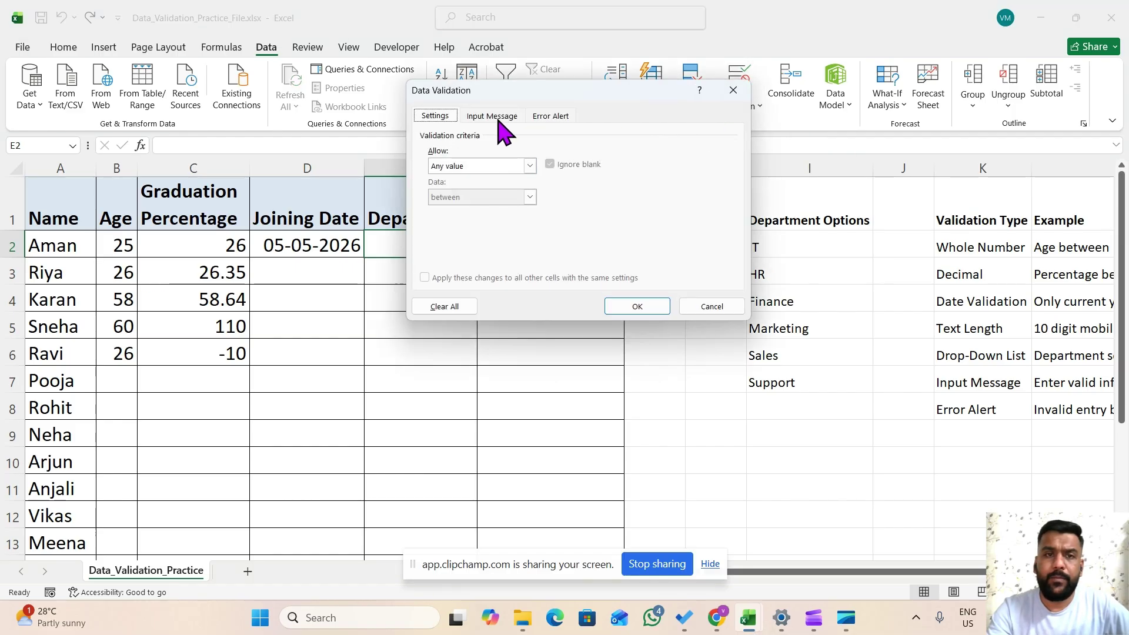
click(530, 166)
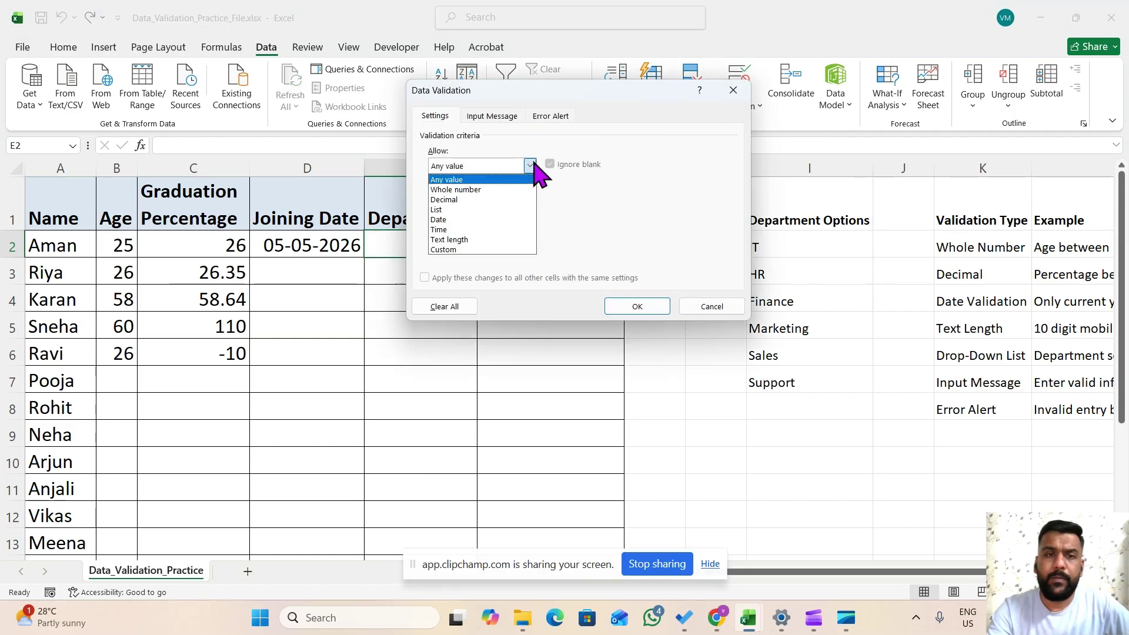
click(448, 210)
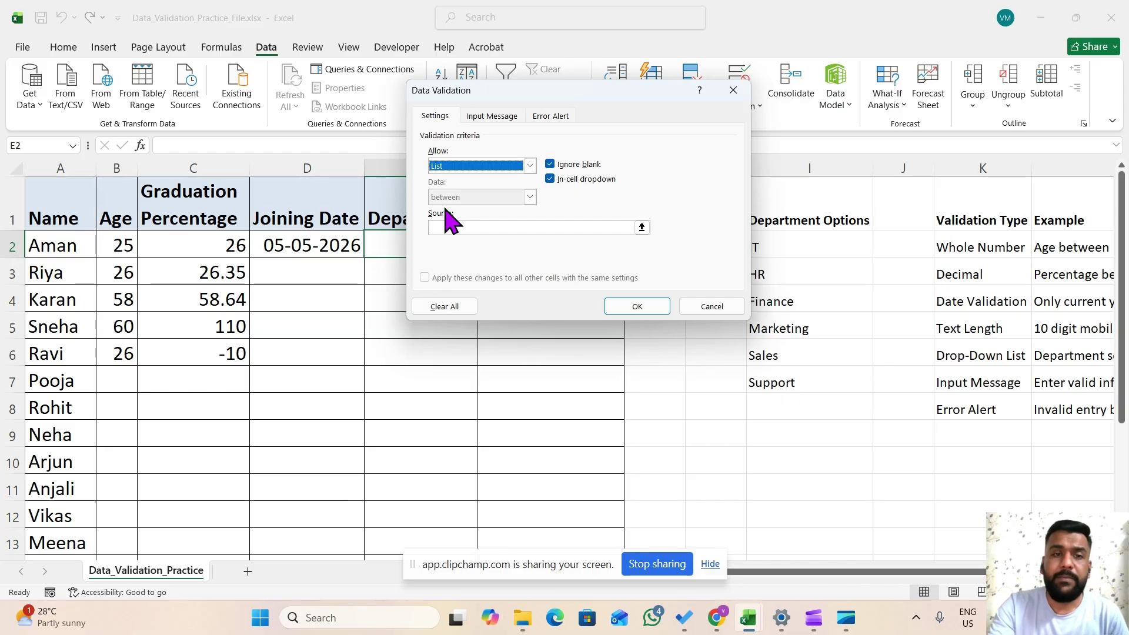
click(443, 228)
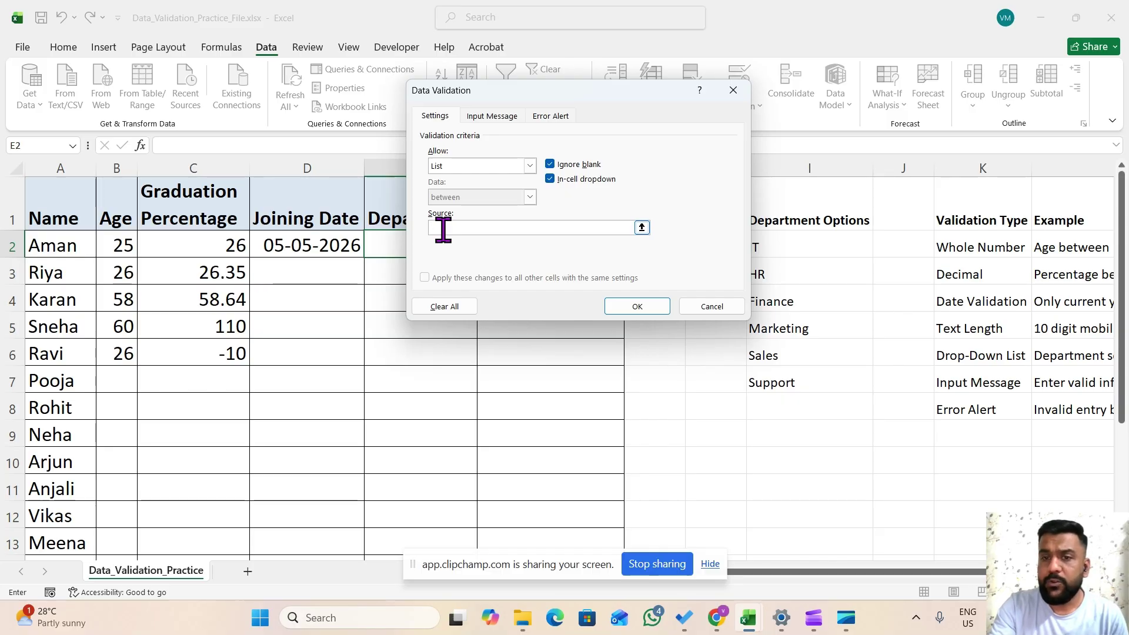
drag(794, 244, 784, 383)
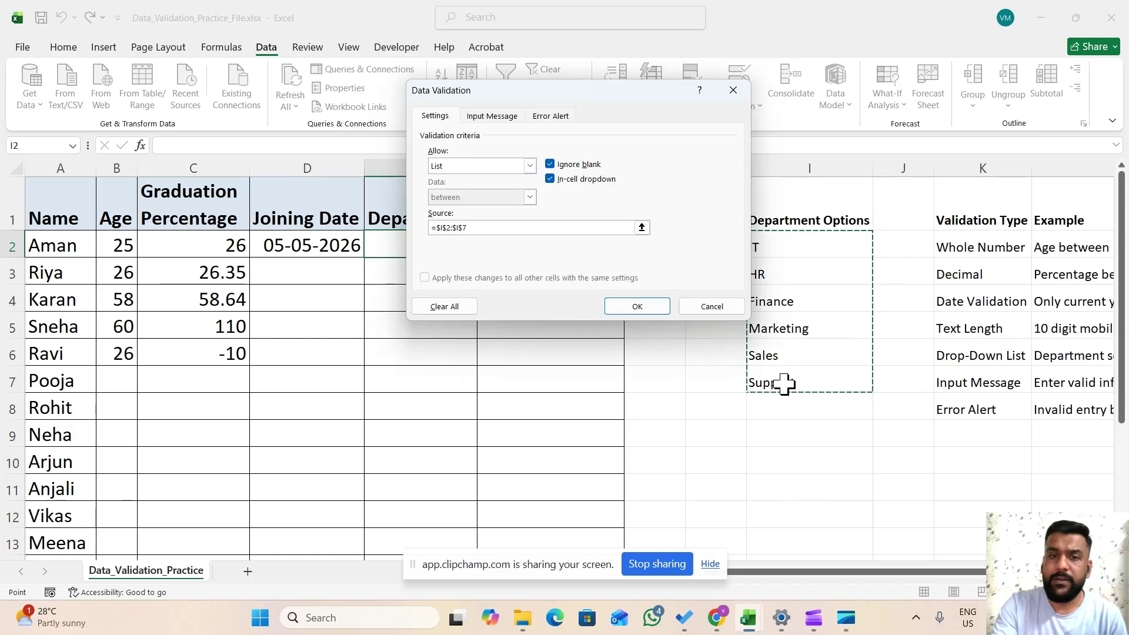
click(637, 306)
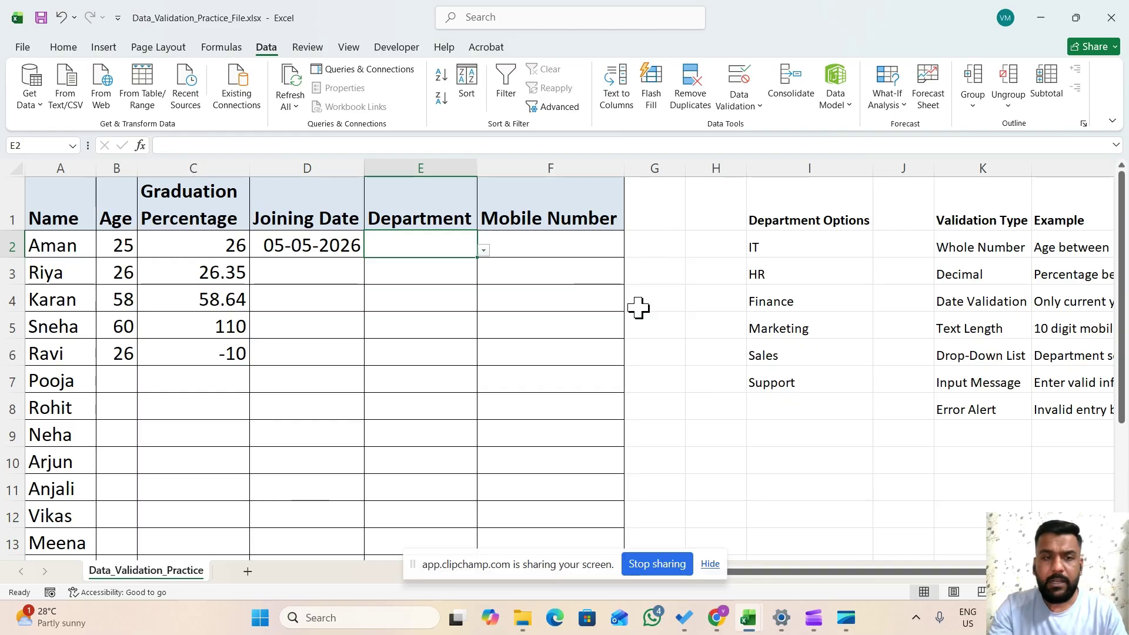
Step: Fill the department list validation from cell E2 down through E9
key(shift+Down)
key(shift+Down)
key(shift+Down)
key(shift+Down)
key(shift+Down)
key(shift+Down)
key(shift+Down)
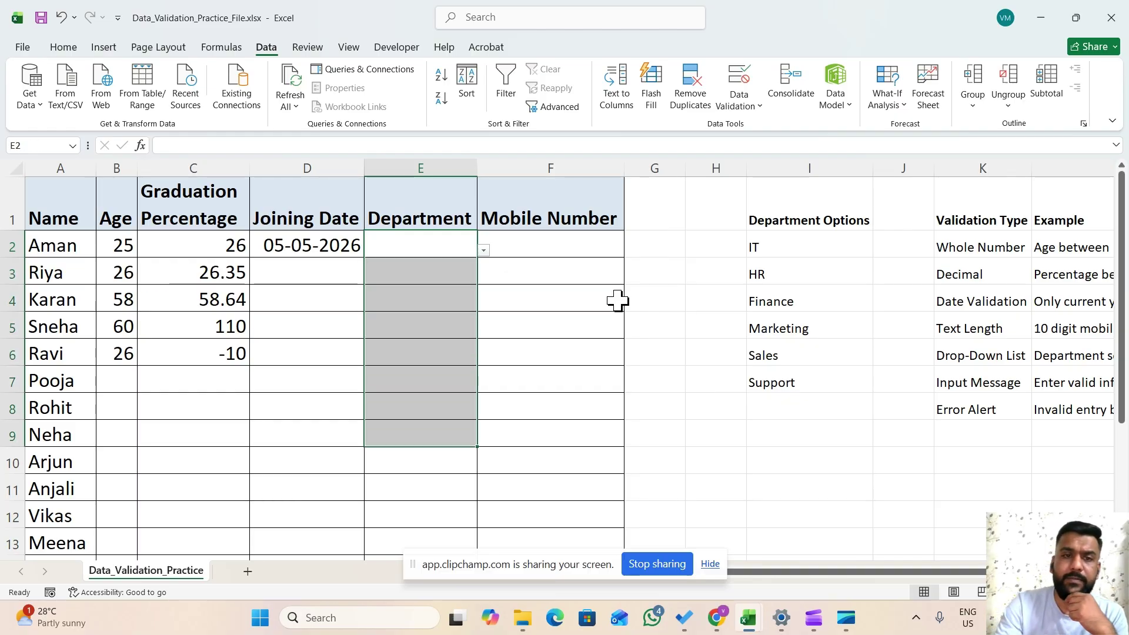
click(453, 276)
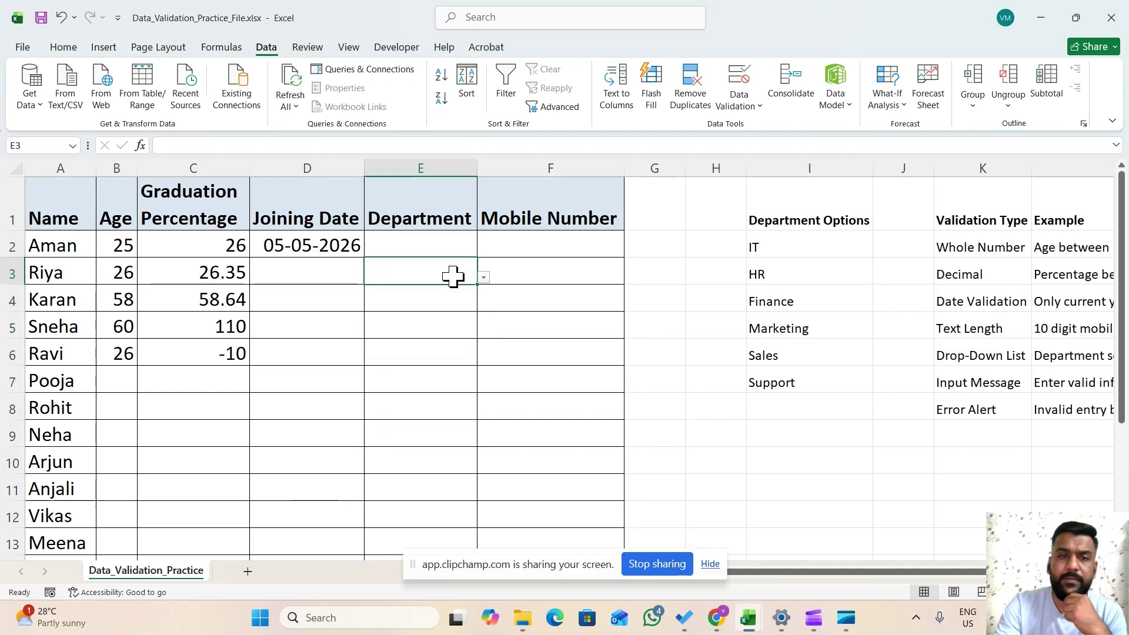
Step: Choose Marketing as the department in cell E2 and Finance in cell E3 from their dropdown lists
click(451, 242)
click(483, 250)
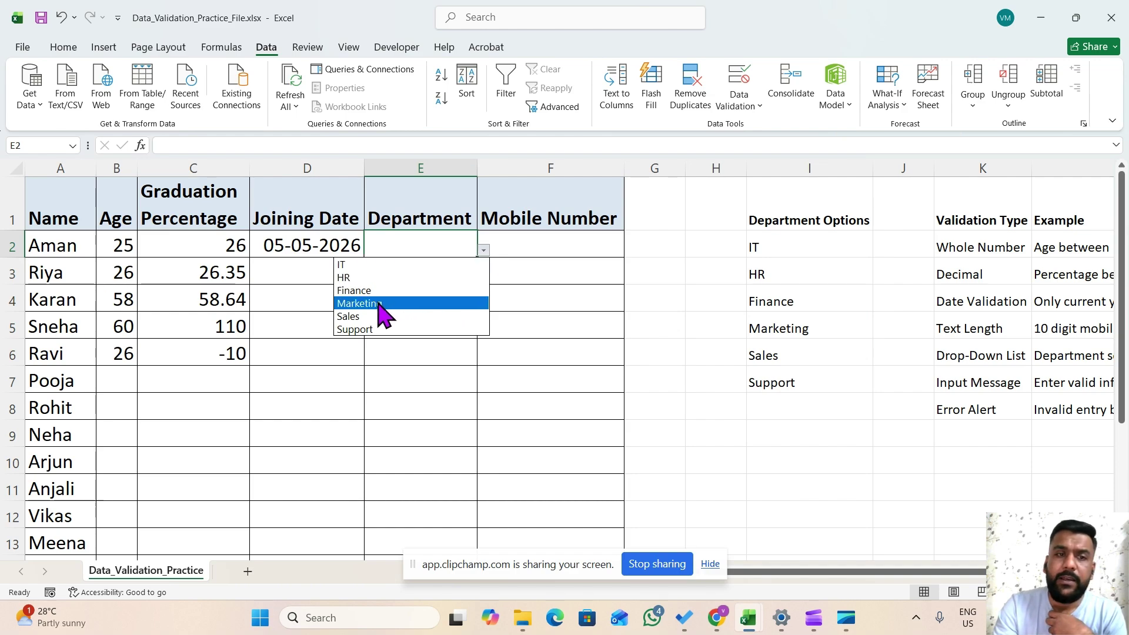
click(359, 303)
click(420, 279)
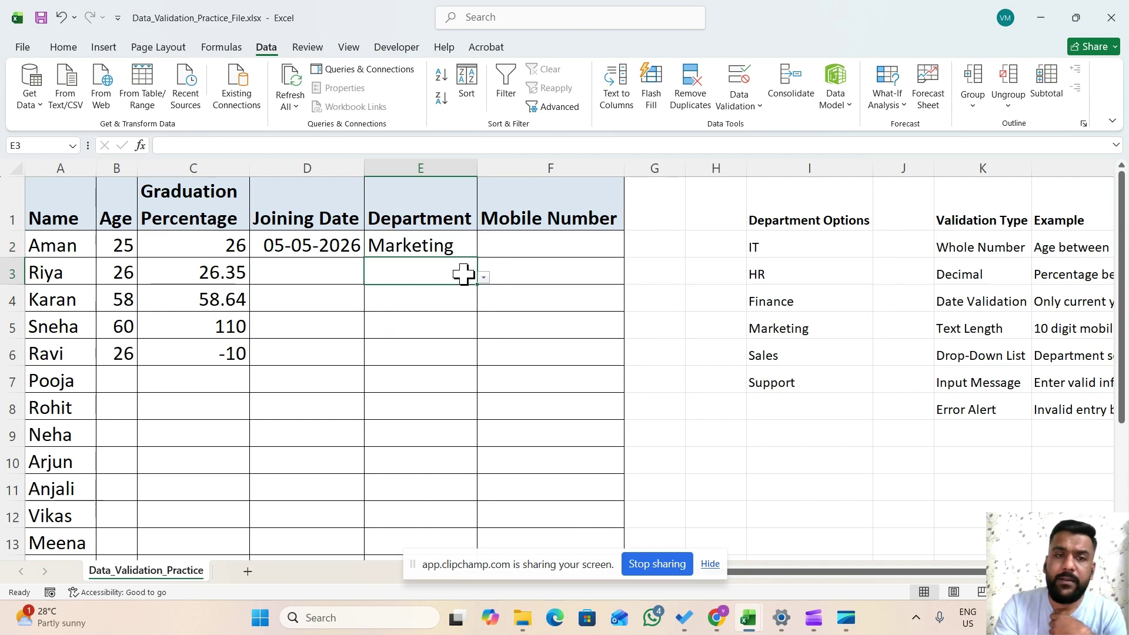
click(484, 278)
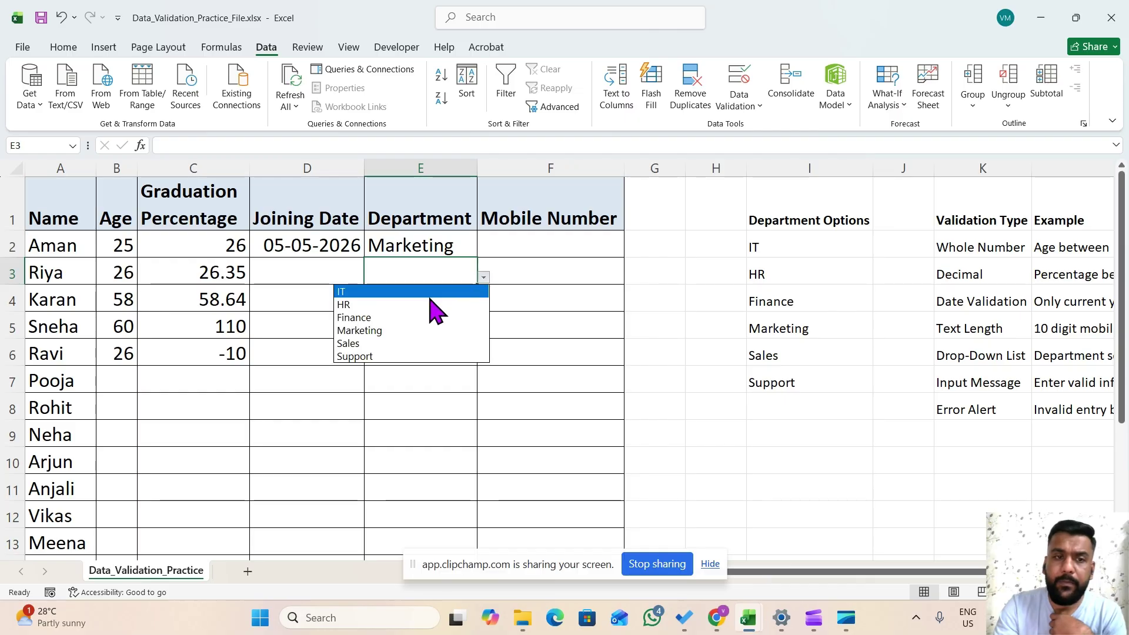
click(403, 320)
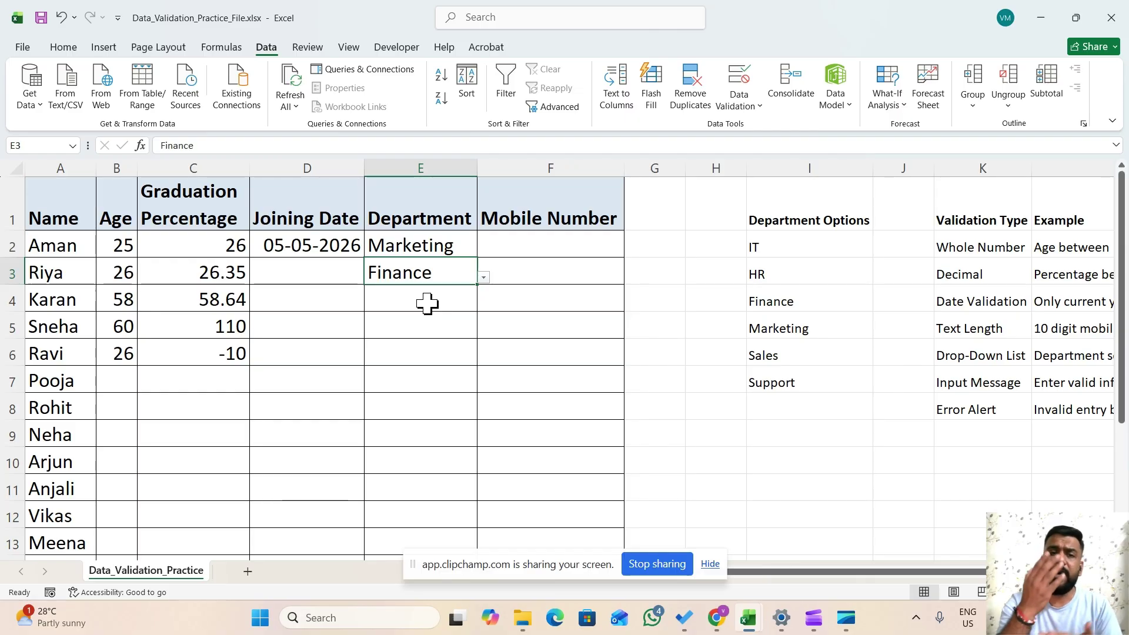
Step: Choose Sales as the department in cell E4 and Marketing in cell E5 from their dropdown lists
click(428, 302)
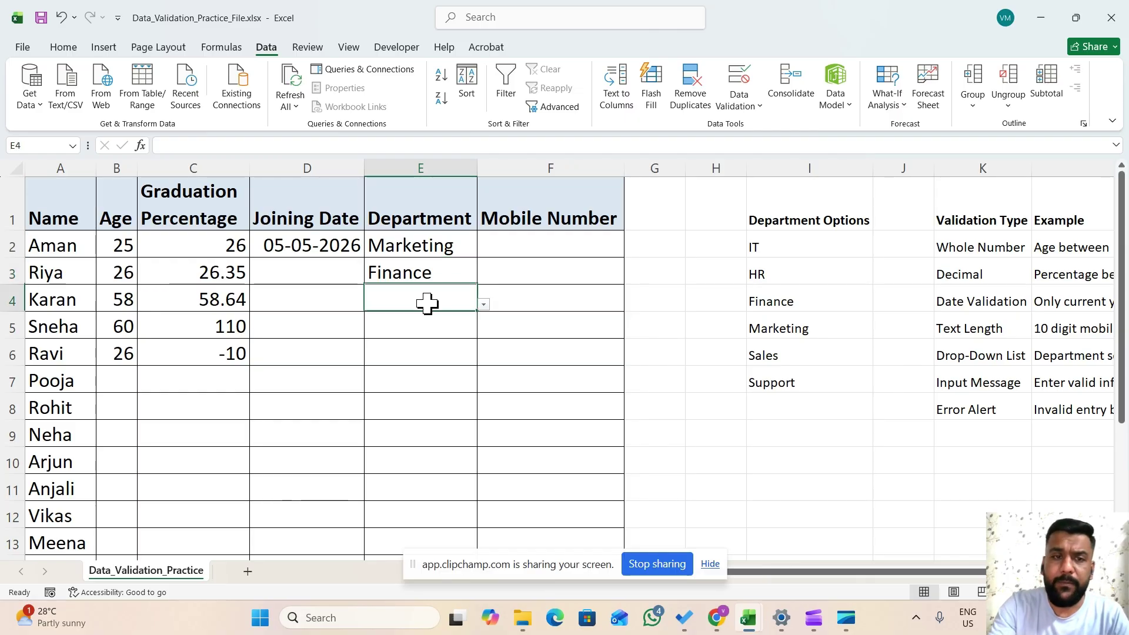
click(484, 304)
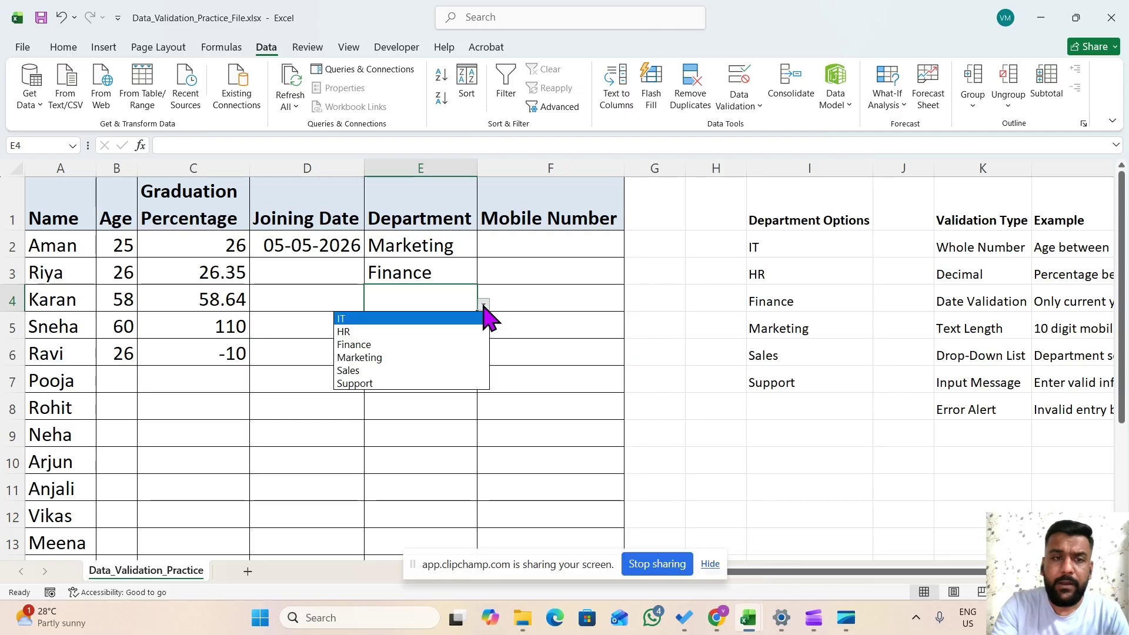
click(377, 371)
click(438, 323)
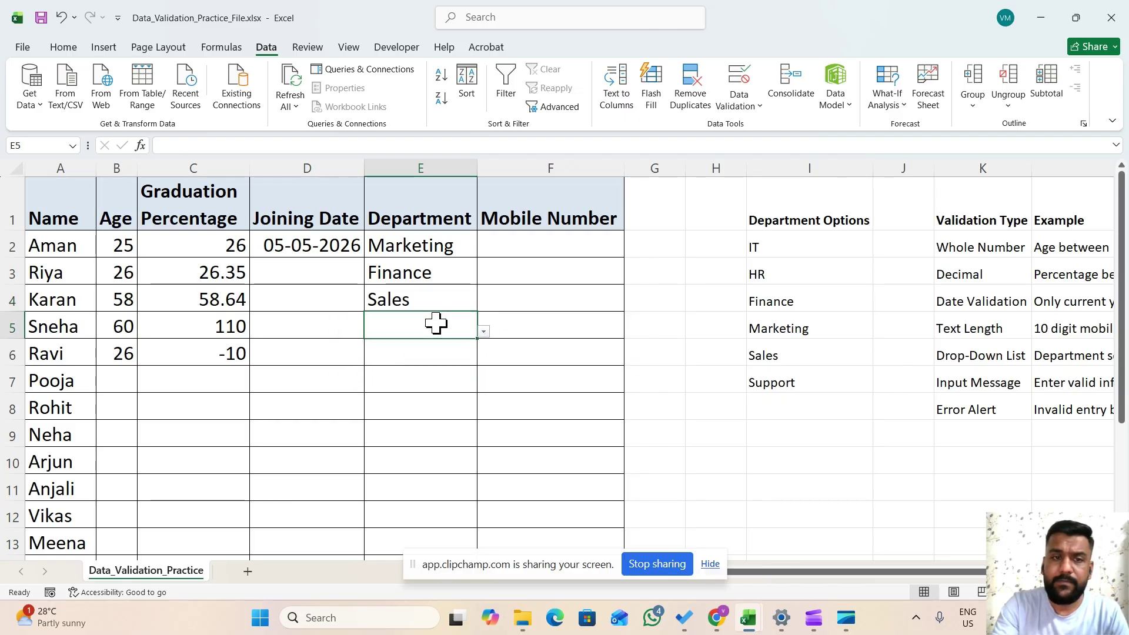
click(484, 332)
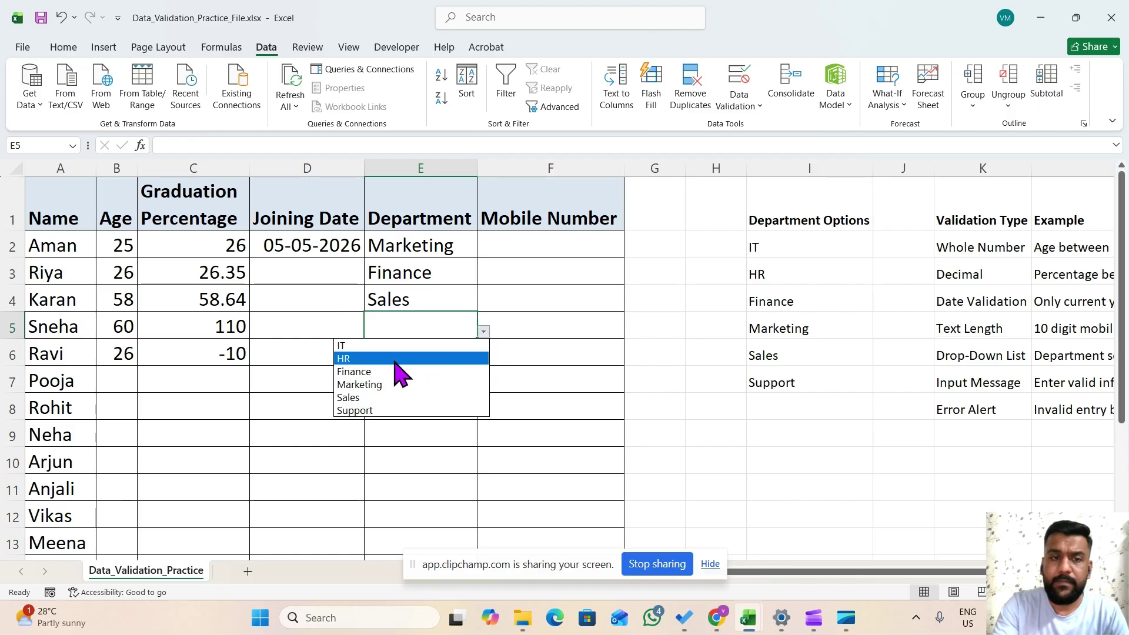
click(377, 383)
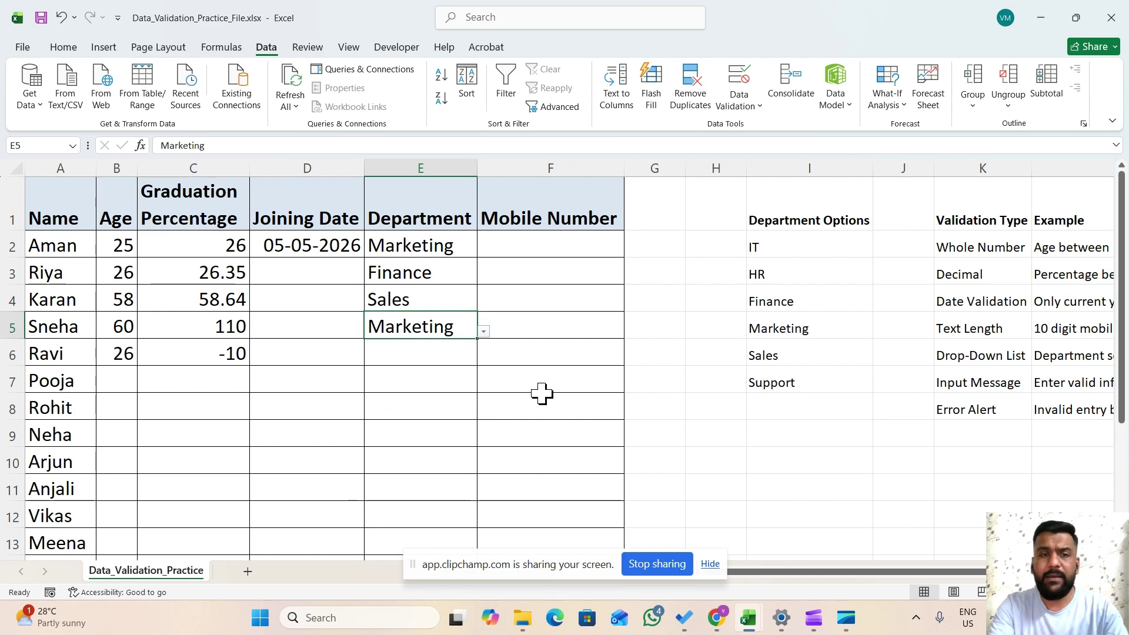
Step: Undo the department choices together with the list validation applied to the Department column
key(ctrl+z)
key(ctrl+z)
key(ctrl+z)
key(ctrl+z)
key(ctrl+z)
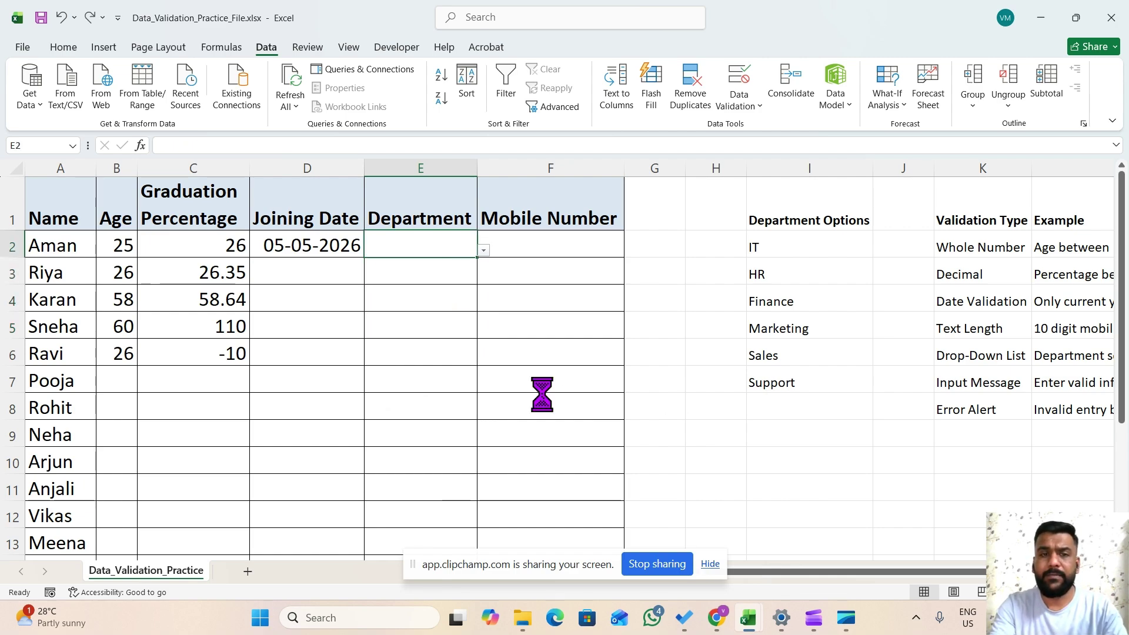
Step: Add List data validation to cell E2 with the items IT,Marketing,Sales entered directly as the source, and open the cell's dropdown
click(447, 252)
click(755, 112)
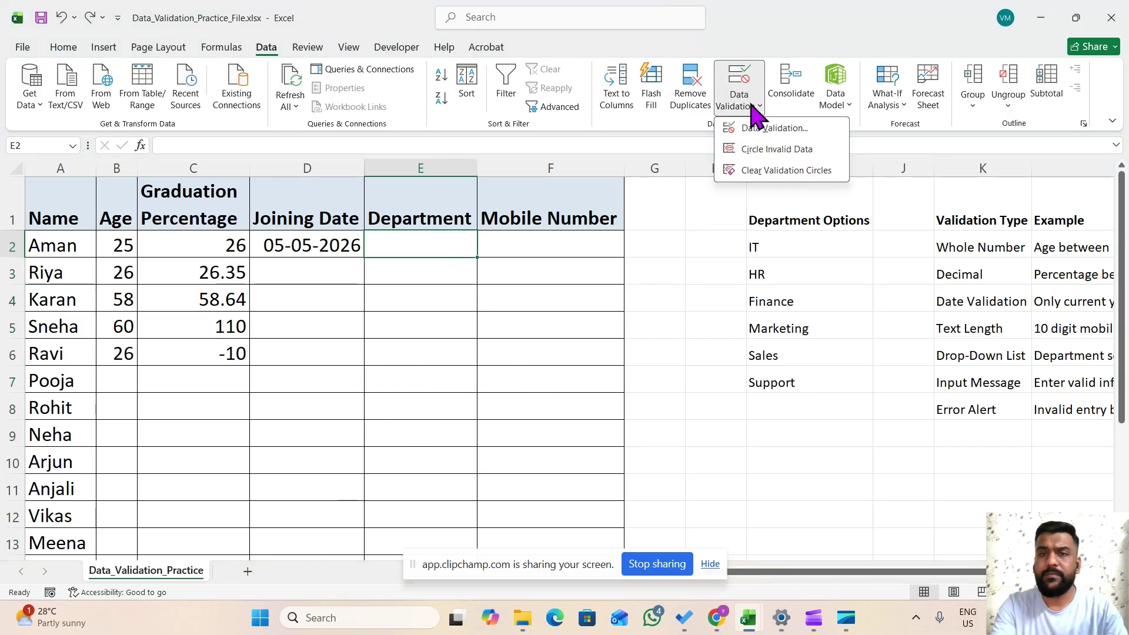
click(753, 131)
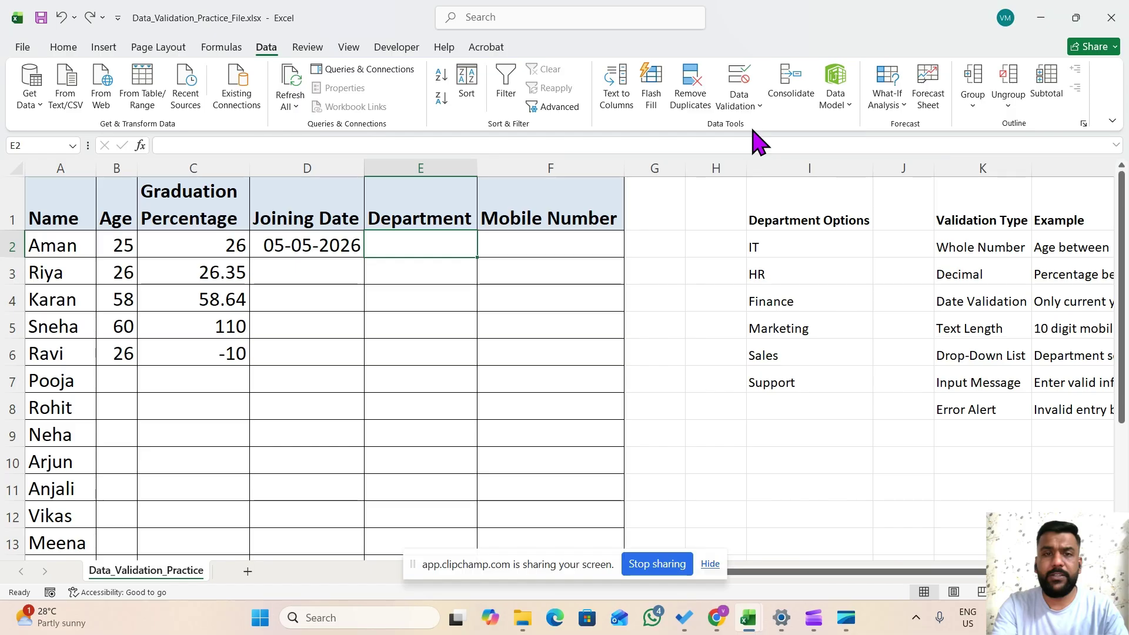
click(533, 168)
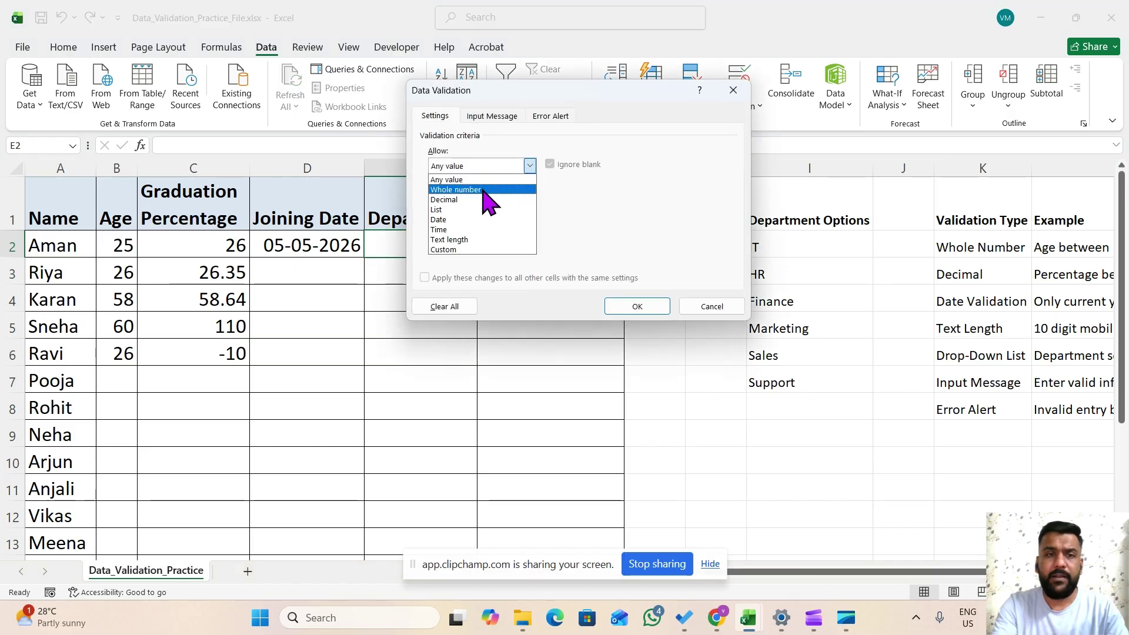
click(465, 210)
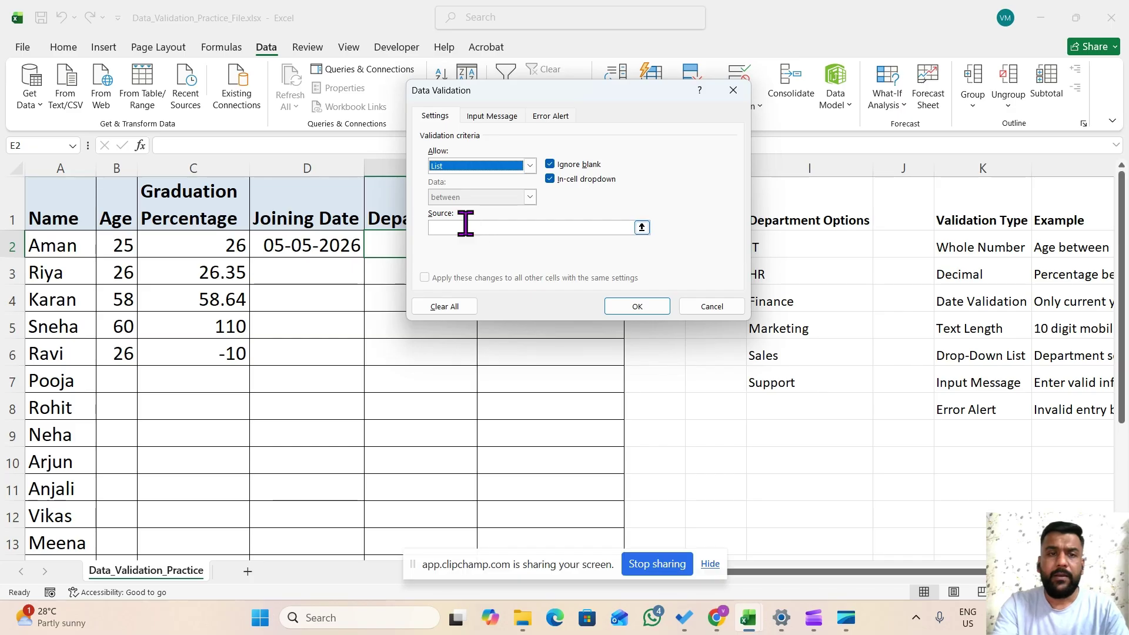
click(465, 227)
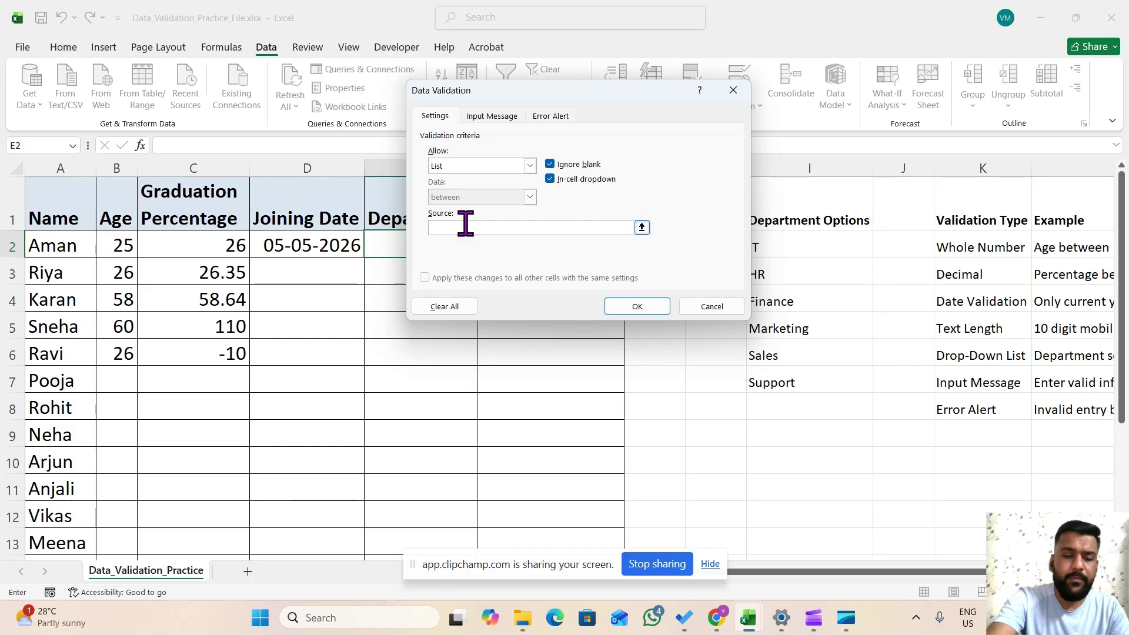
text(IT)
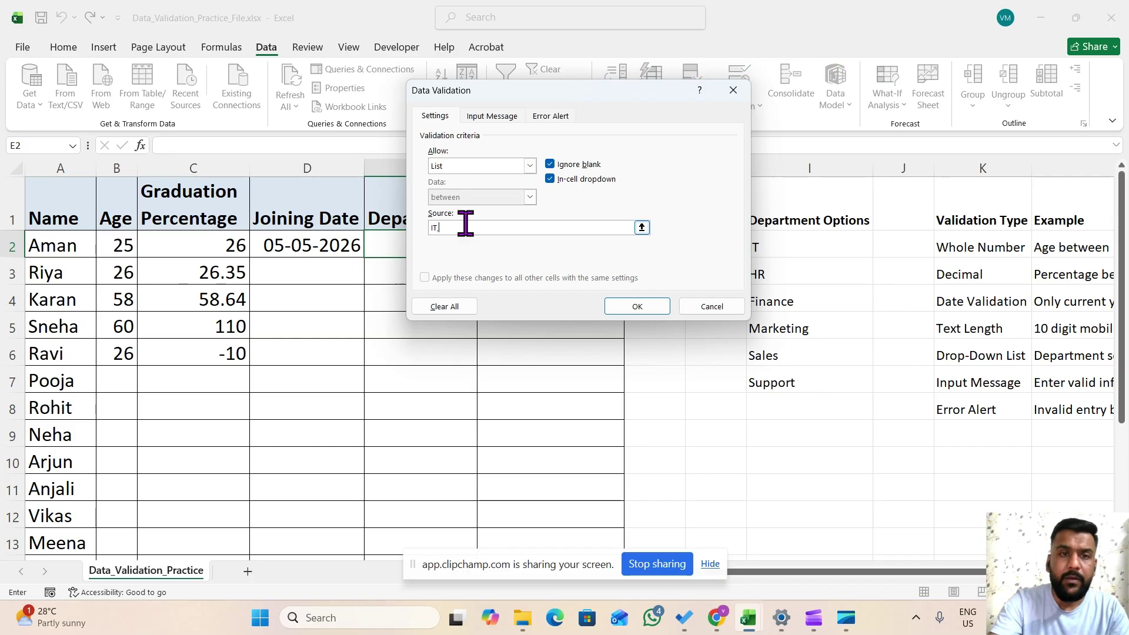
text(,)
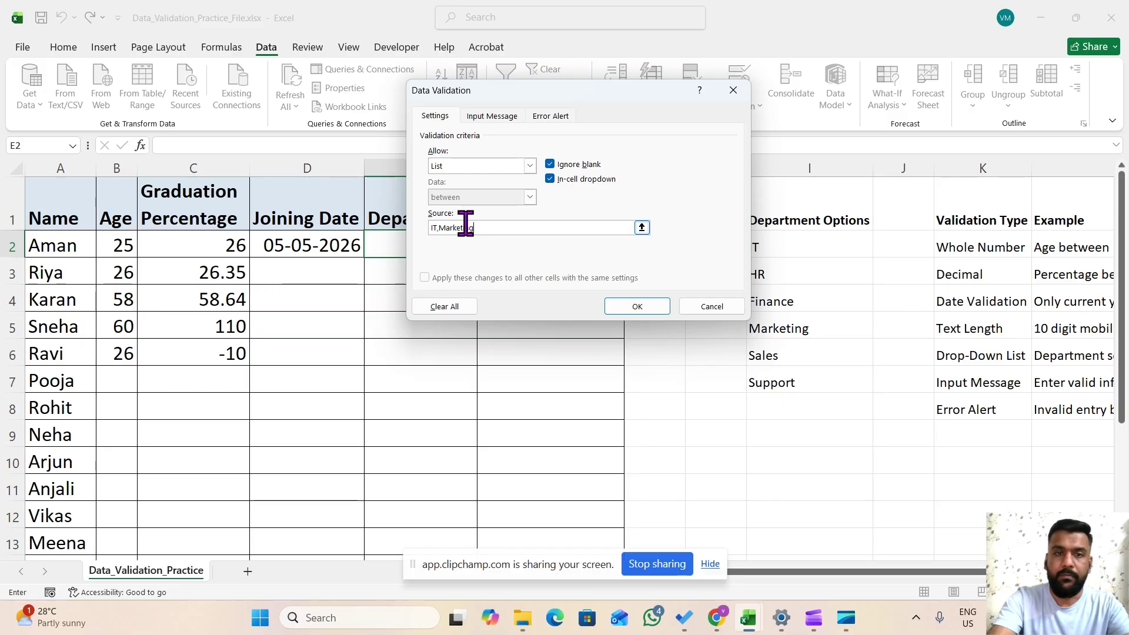
text(Marketing,Sales)
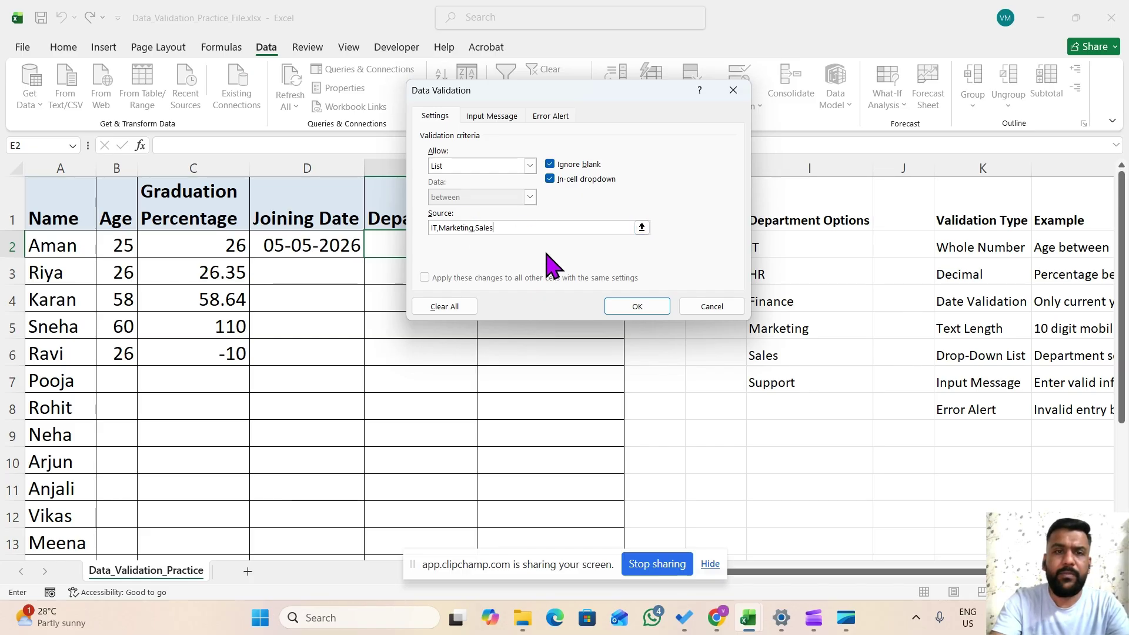
click(627, 307)
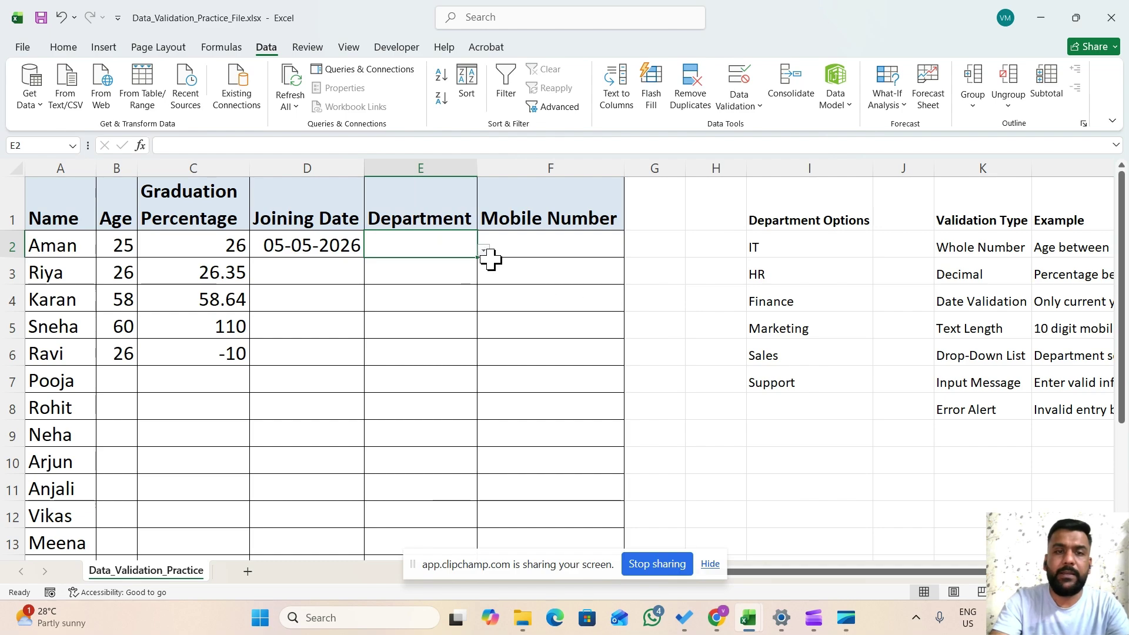
click(484, 250)
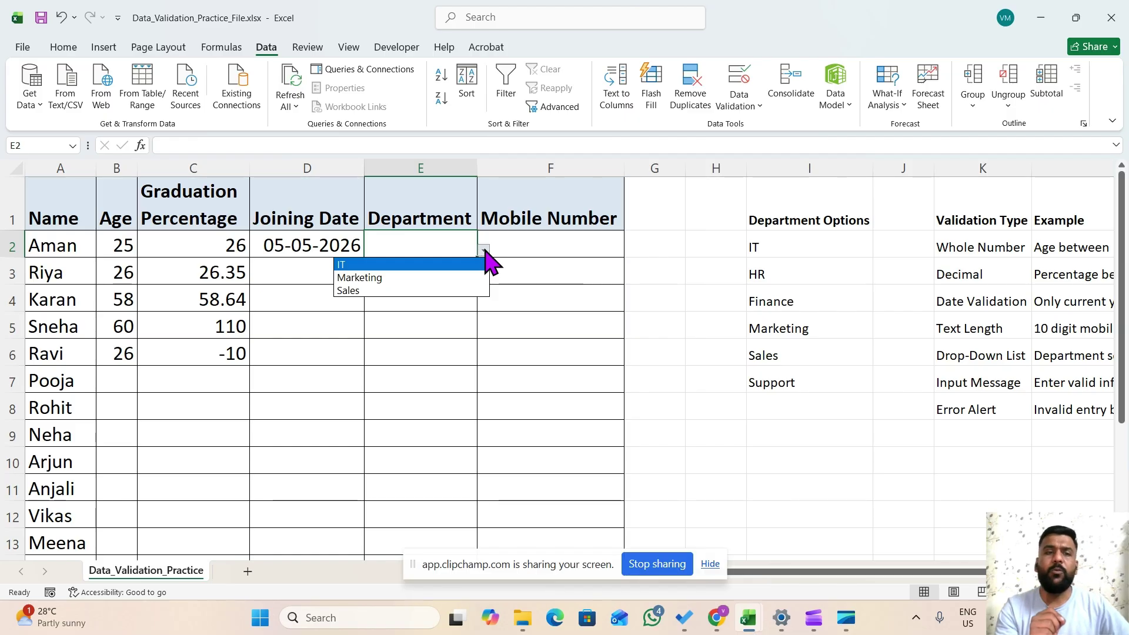
Step: Choose IT as the department in cell E2, copy the cell down to E3, and change E3 to Marketing from its dropdown list
click(441, 266)
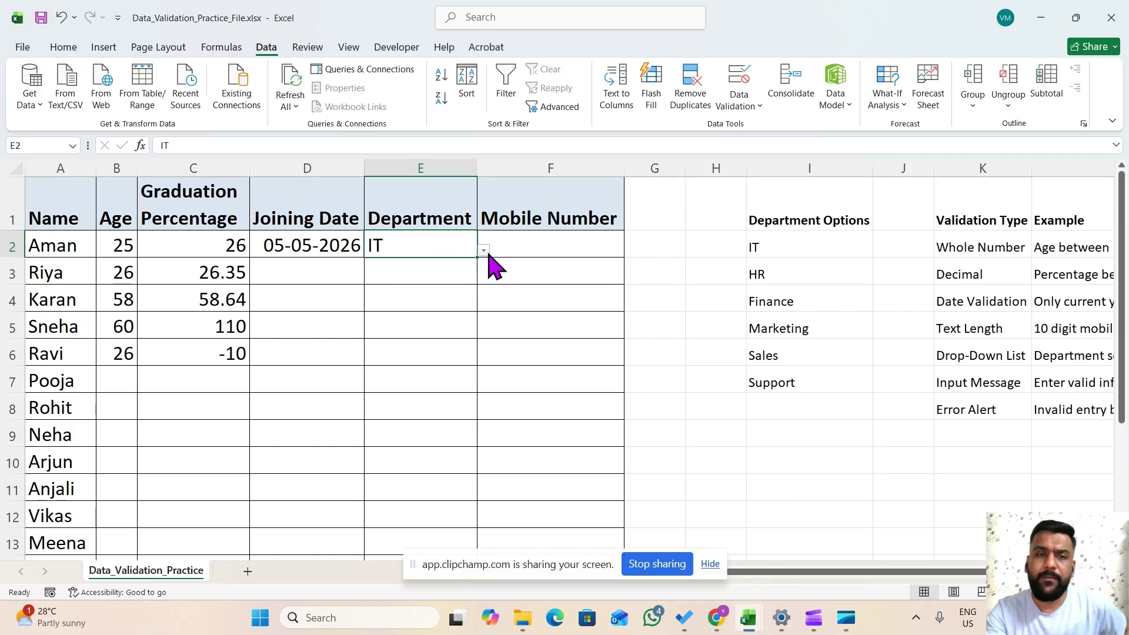
click(464, 270)
key(ctrl+d)
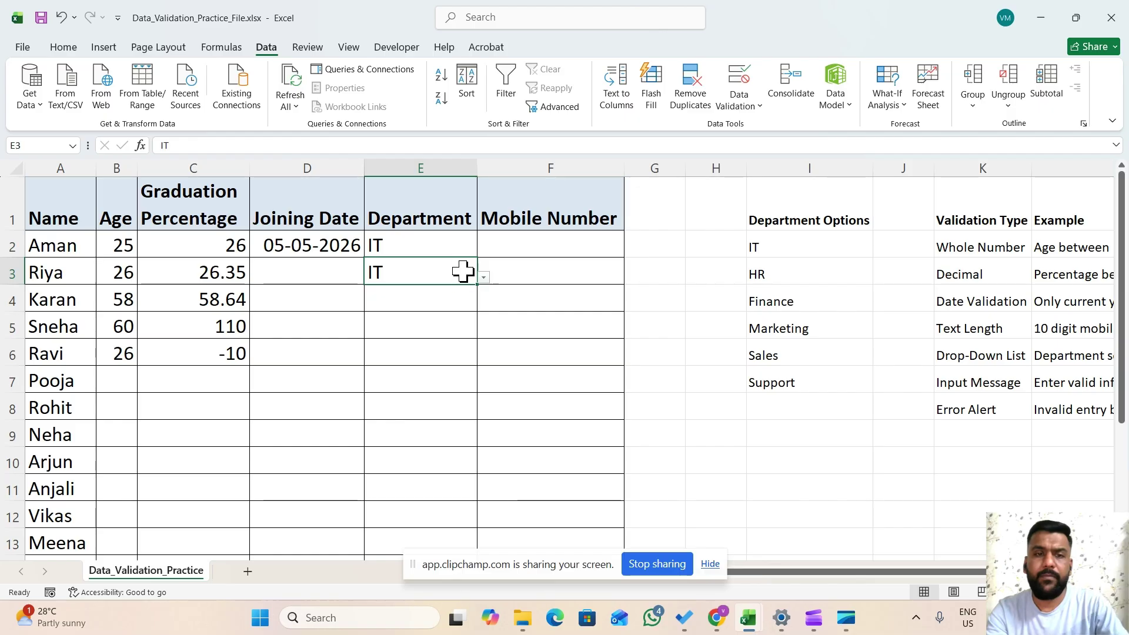
click(484, 277)
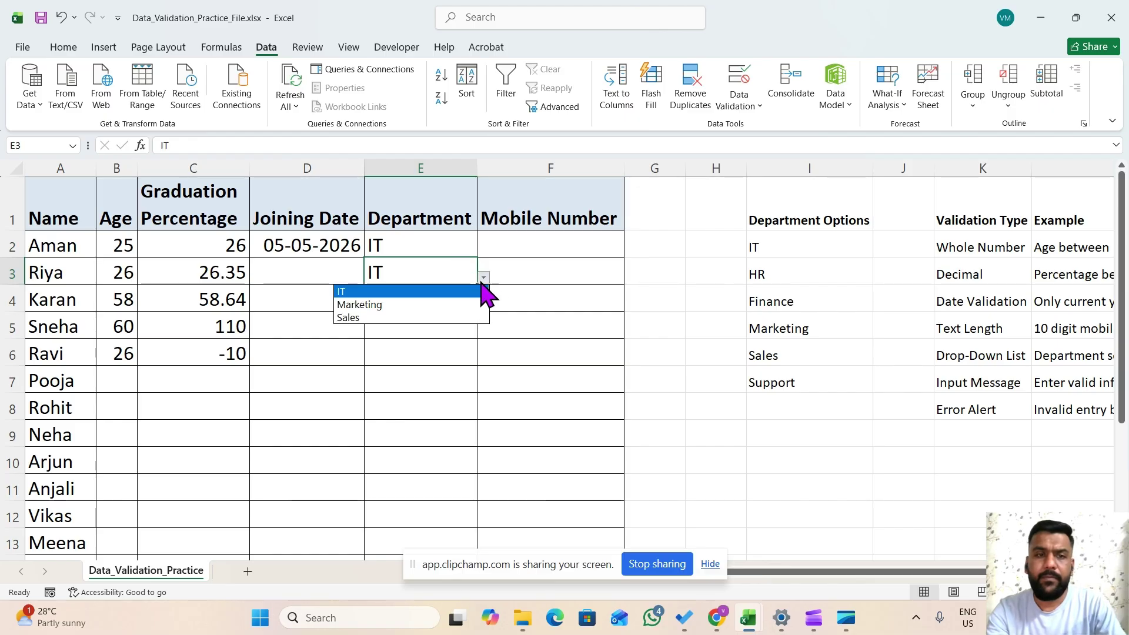
click(412, 305)
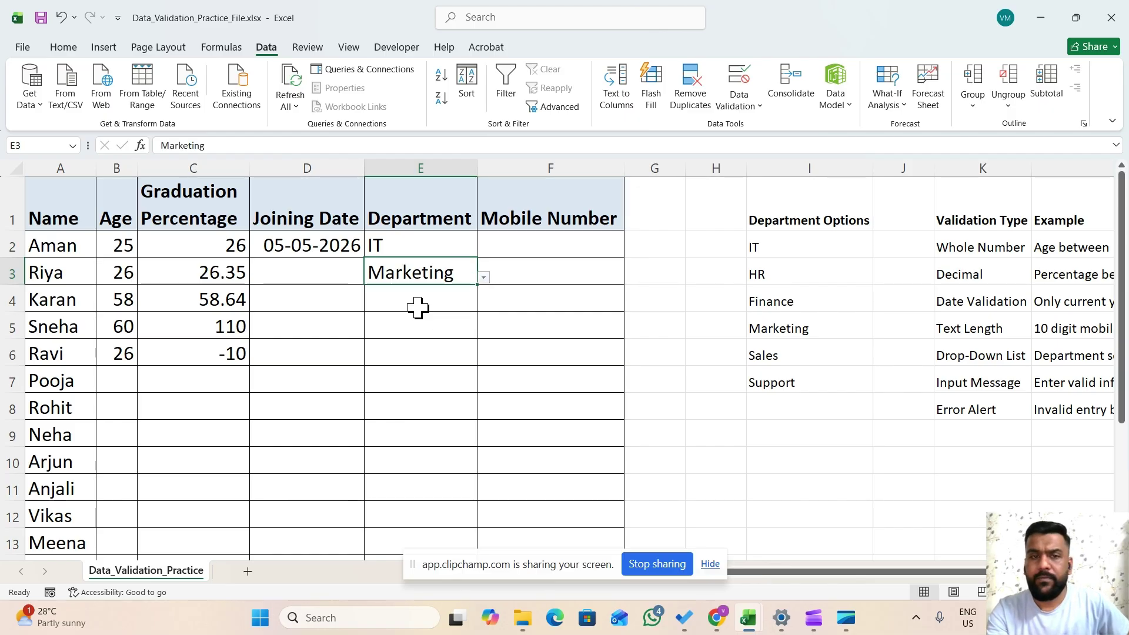
Step: Add Text length data validation to cell F2 in the Mobile Number column, with a minimum of 10 and a maximum of 10
click(508, 250)
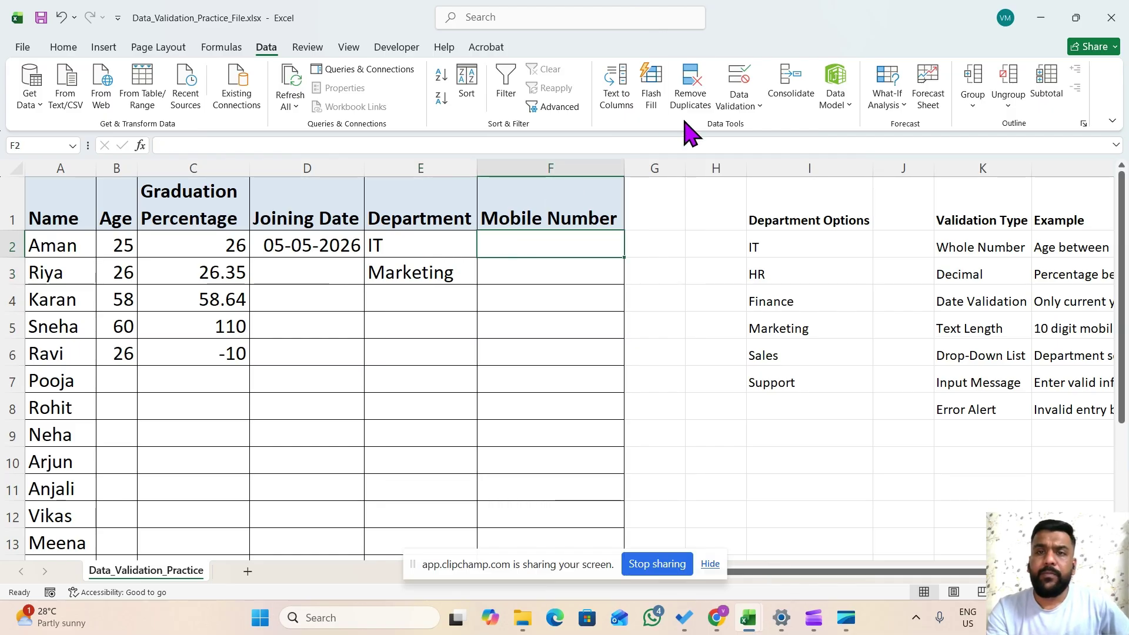
click(738, 109)
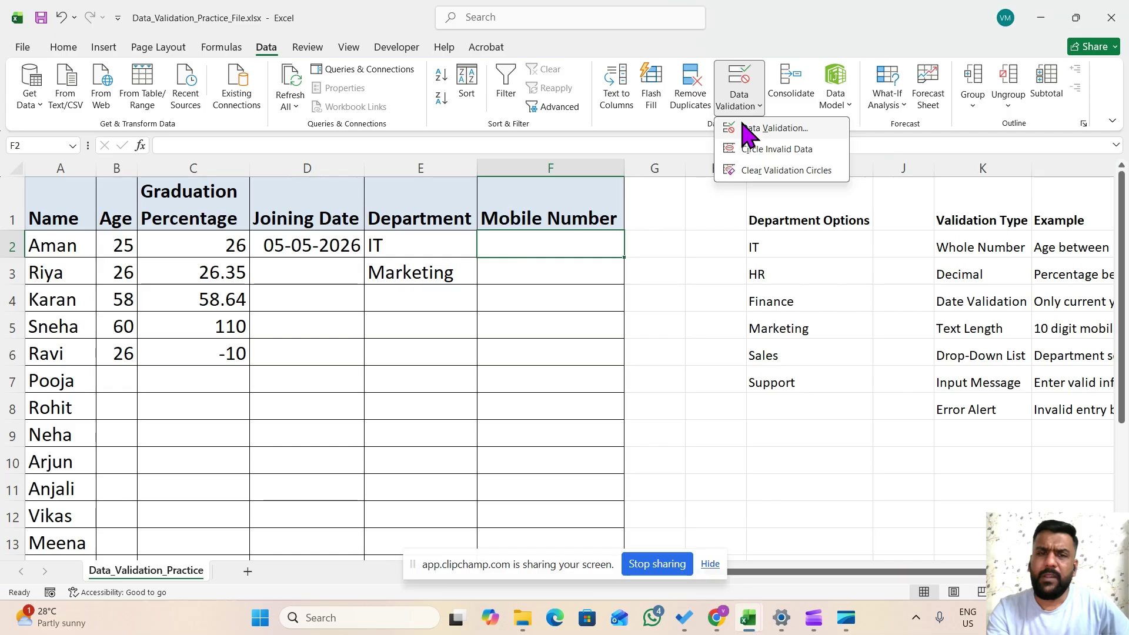
click(747, 128)
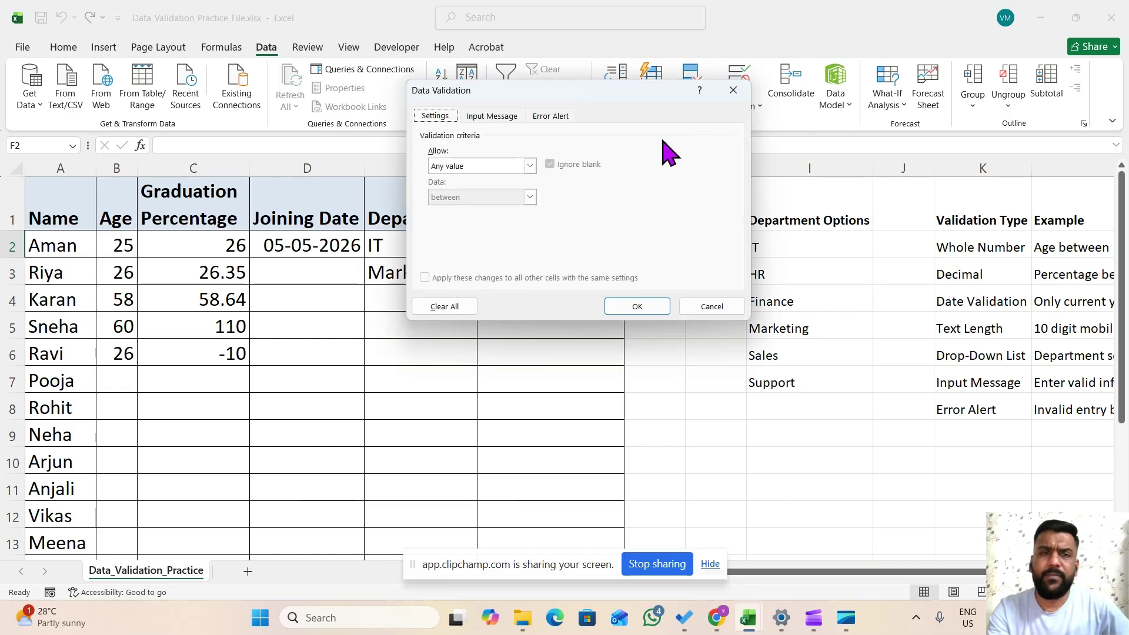
click(530, 167)
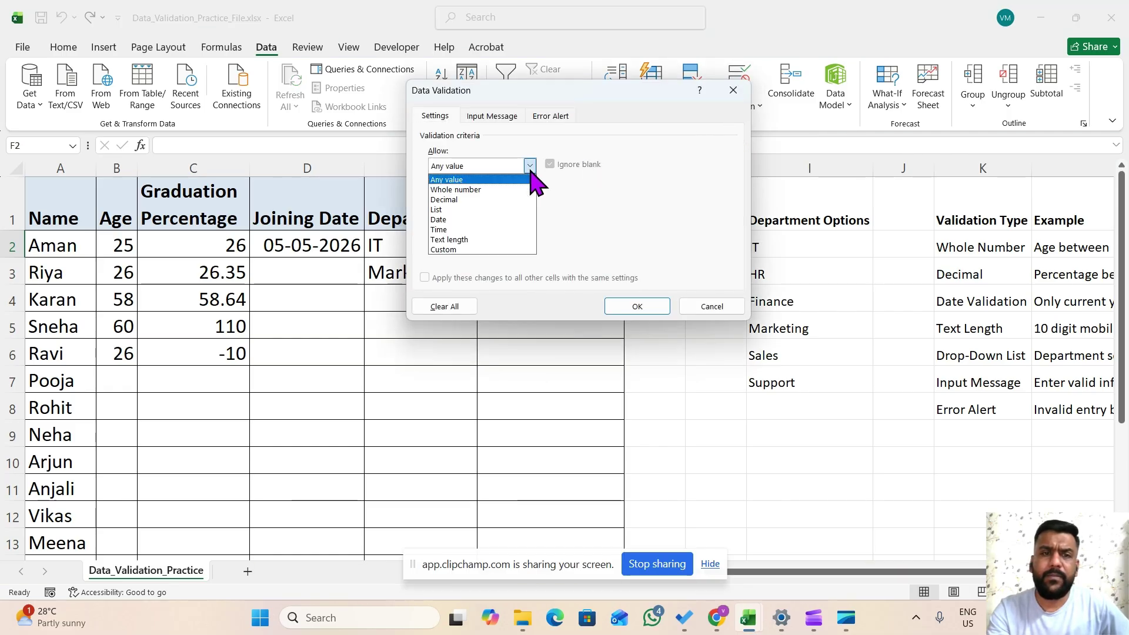
click(471, 240)
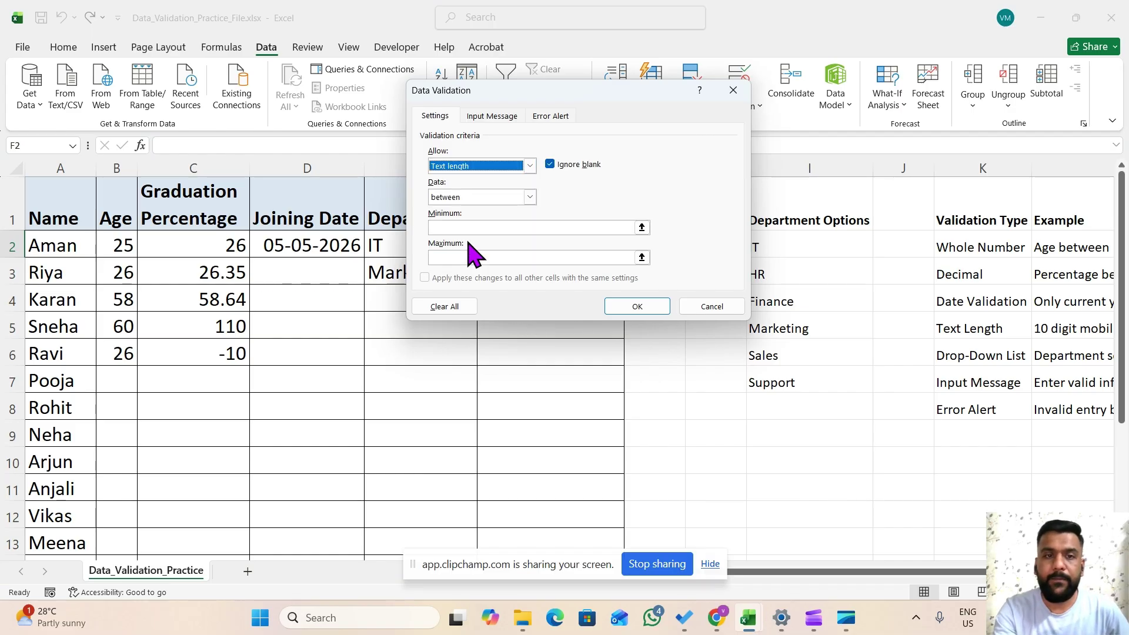
click(457, 228)
text(10)
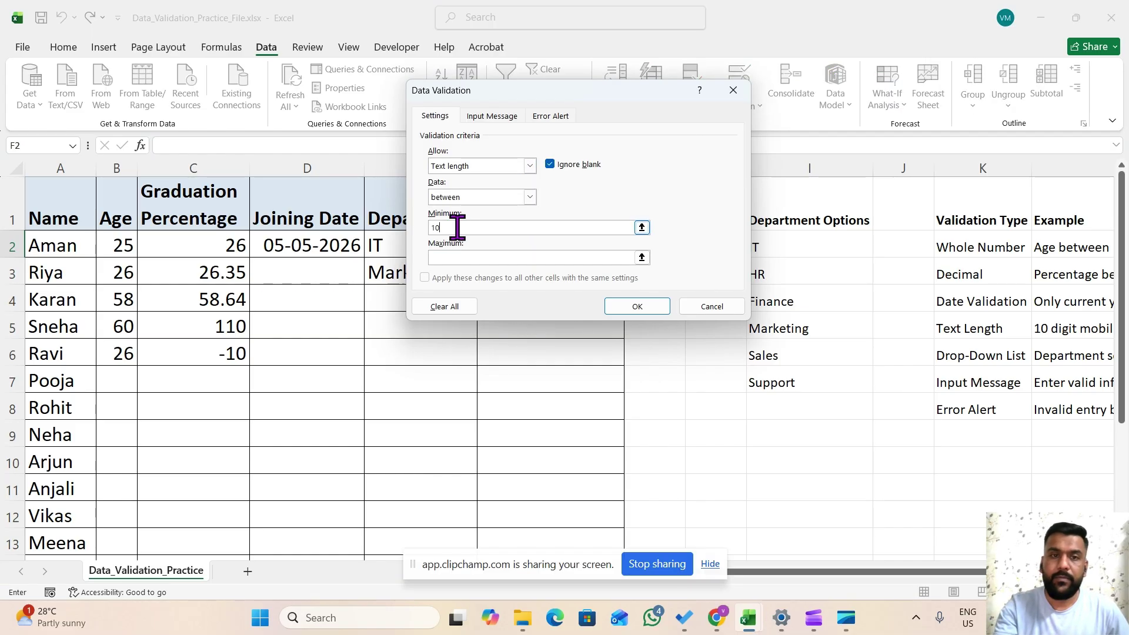
click(457, 256)
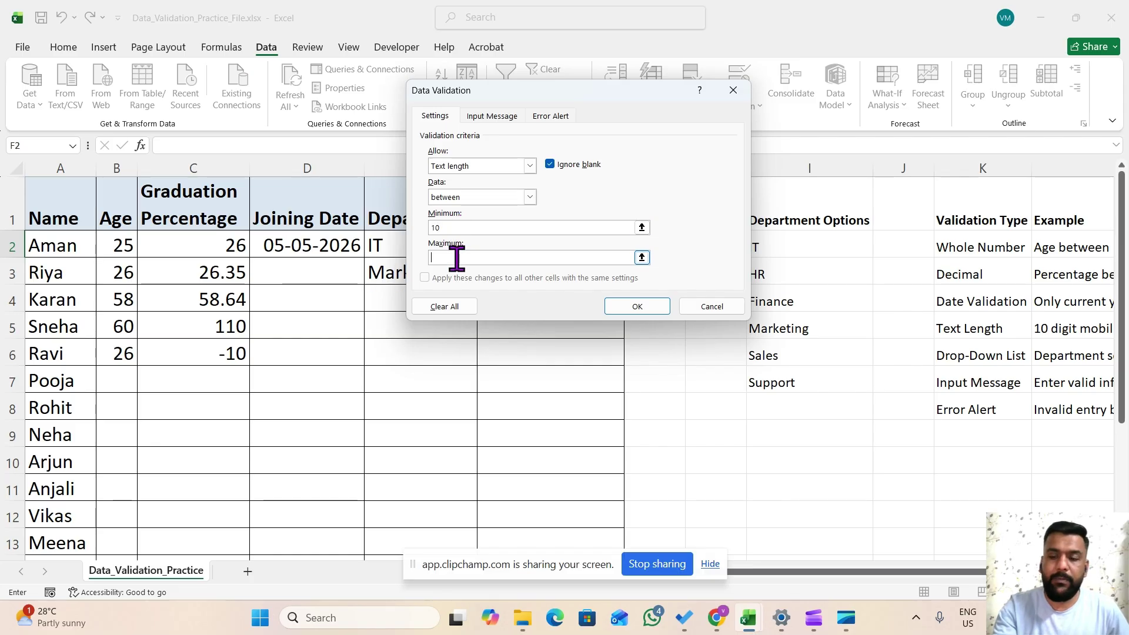
text(10)
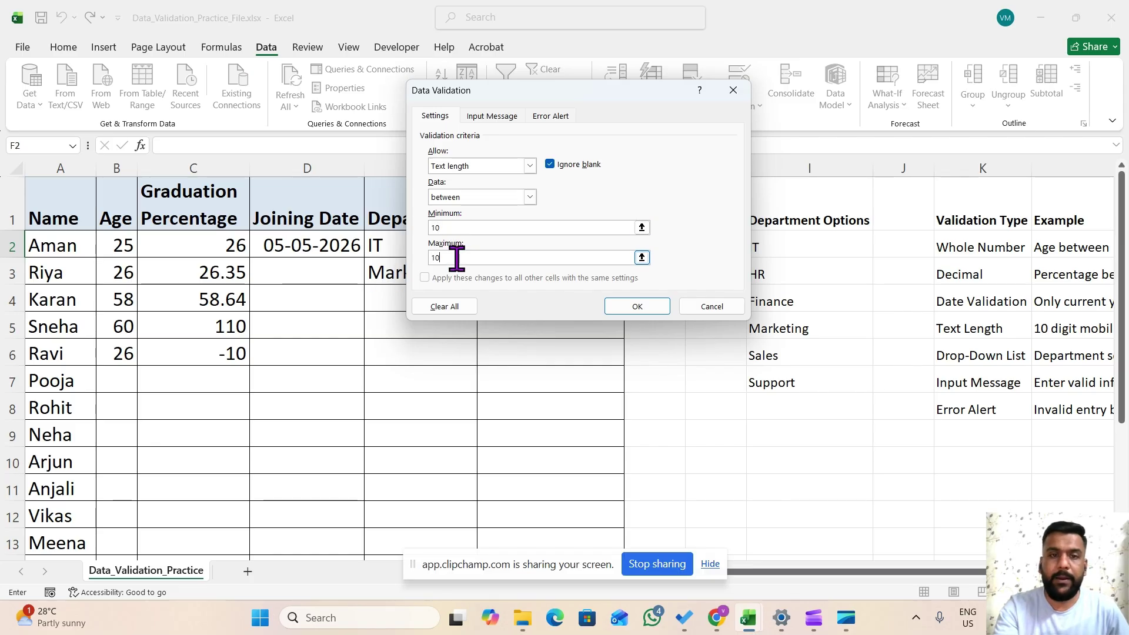
click(630, 305)
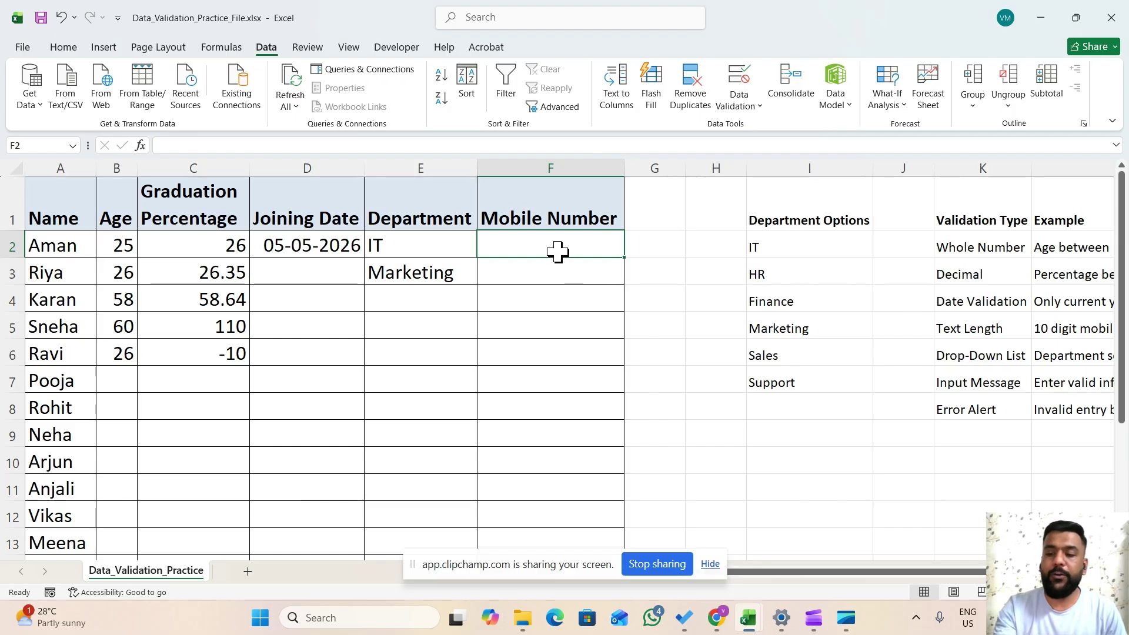
Step: Try to enter a nine-digit mobile number in cell F2 and return to editing the entry
text(123456)
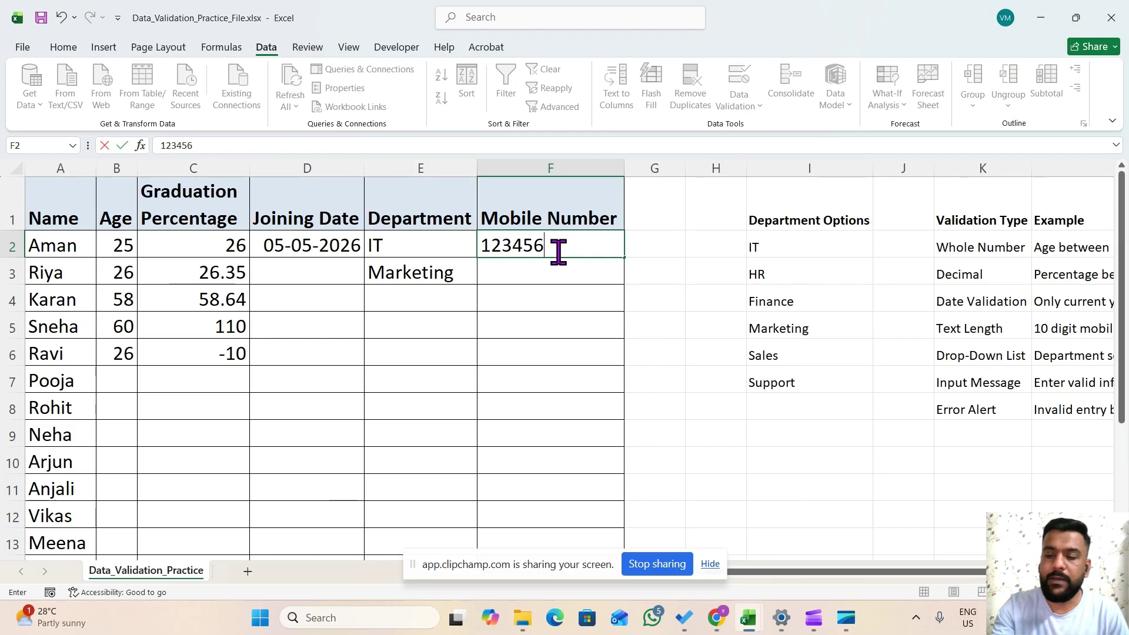
text(789)
key(Return)
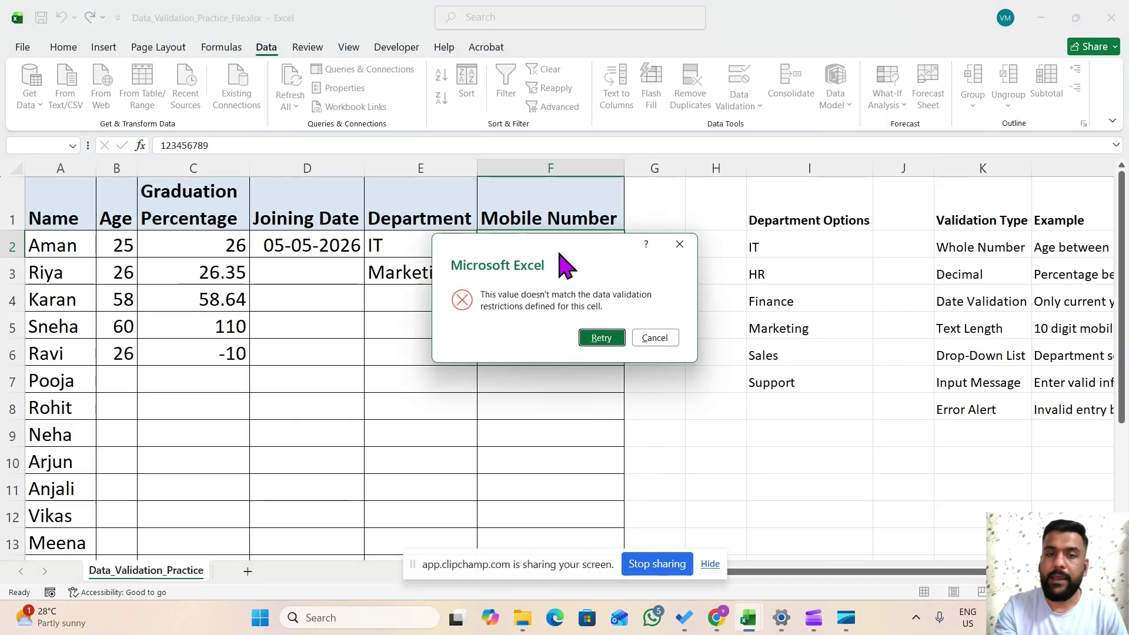
key(Return)
key(Return)
key(Return)
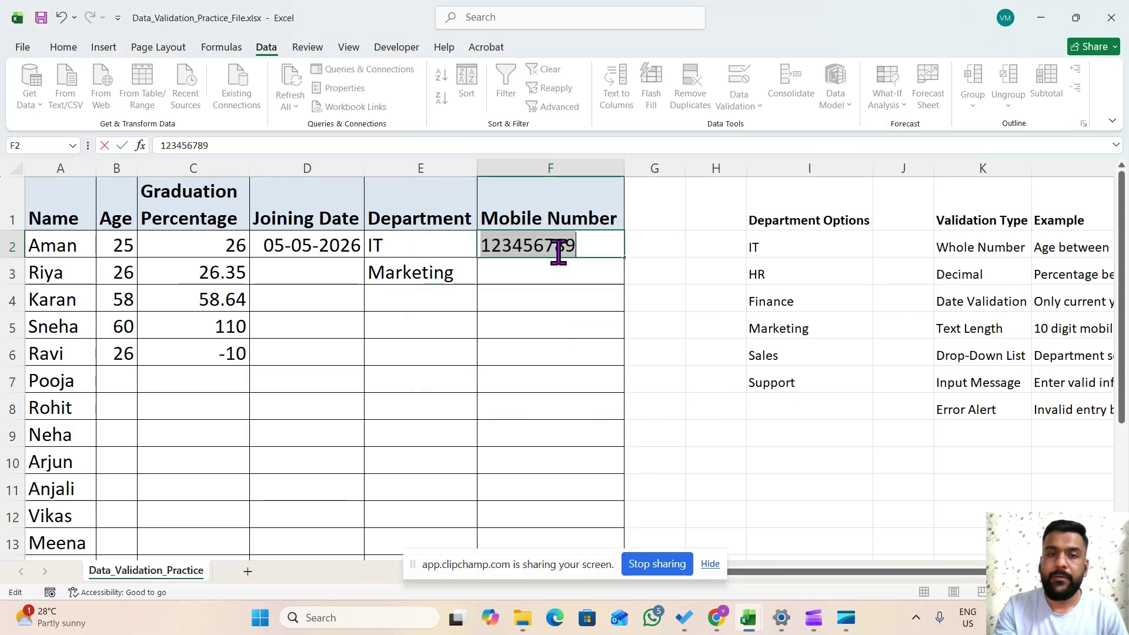
Step: Try extending the mobile number in cell F2 to eleven digits by appending two zeros, and return to editing the entry
key(End)
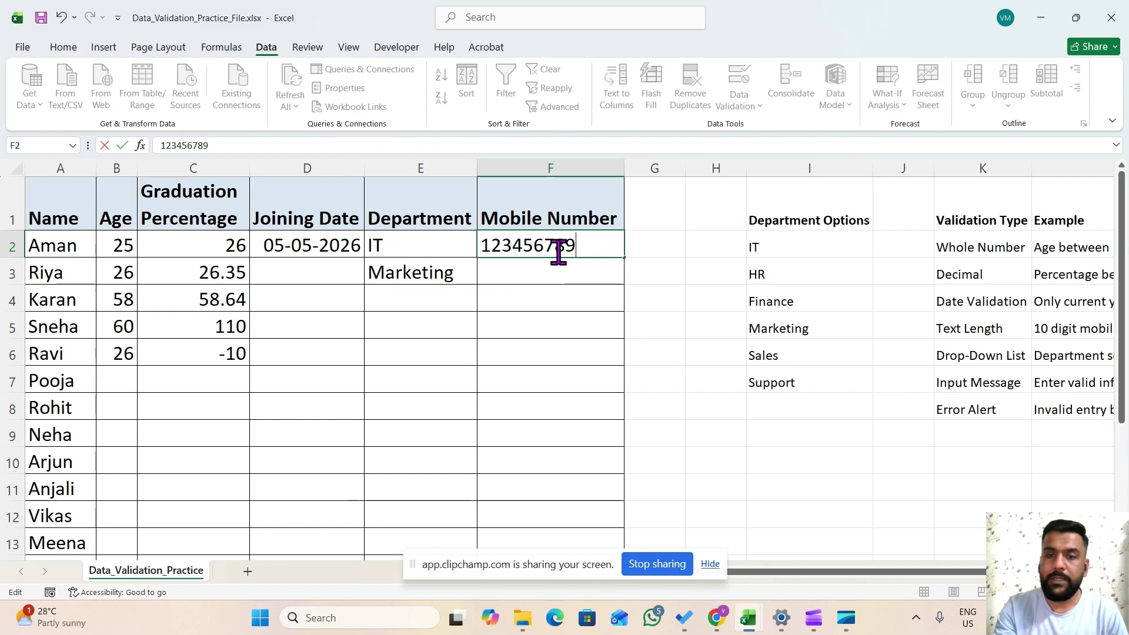
text(00)
key(Return)
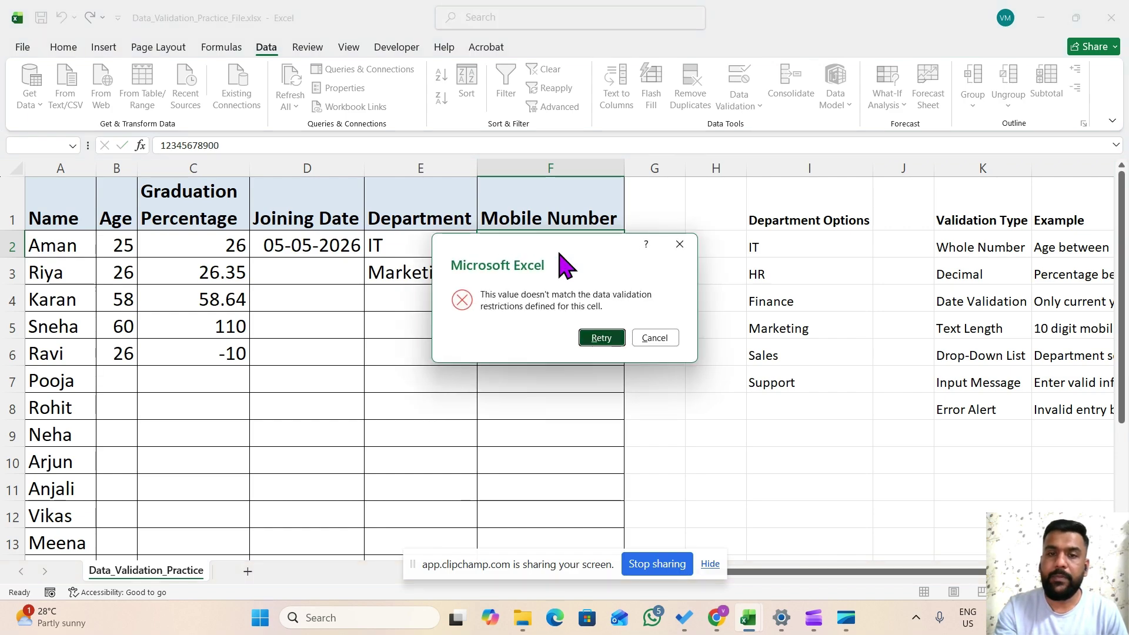
key(Return)
Step: Shorten the mobile number in cell F2 to ten digits by removing the last zero, and commit the entry
key(End)
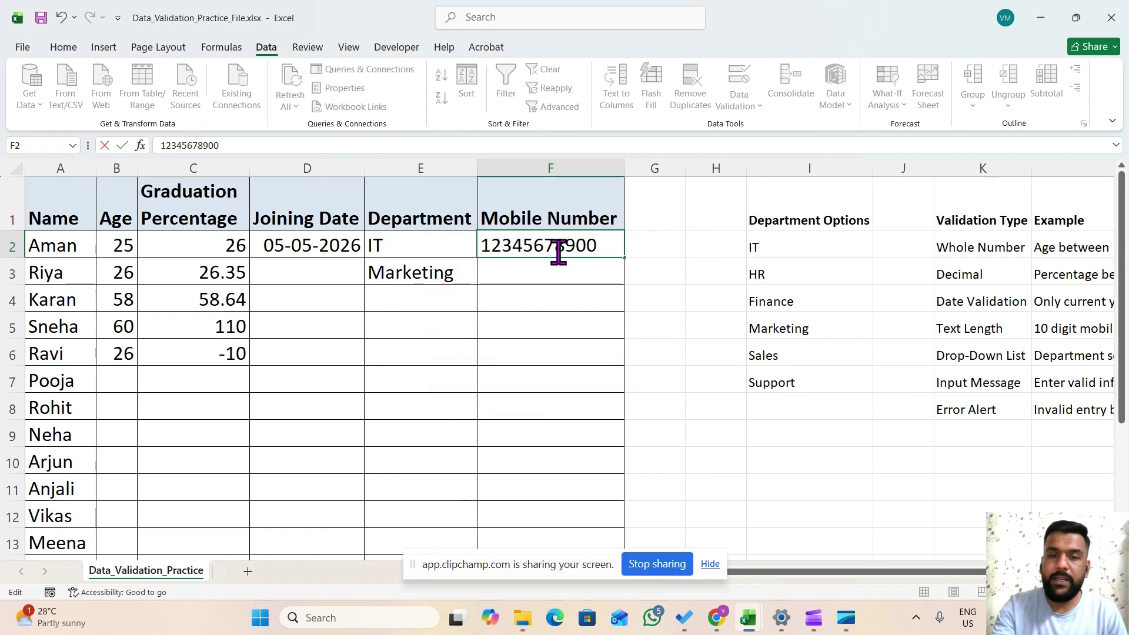
text(\)
key(BackSpace)
key(BackSpace)
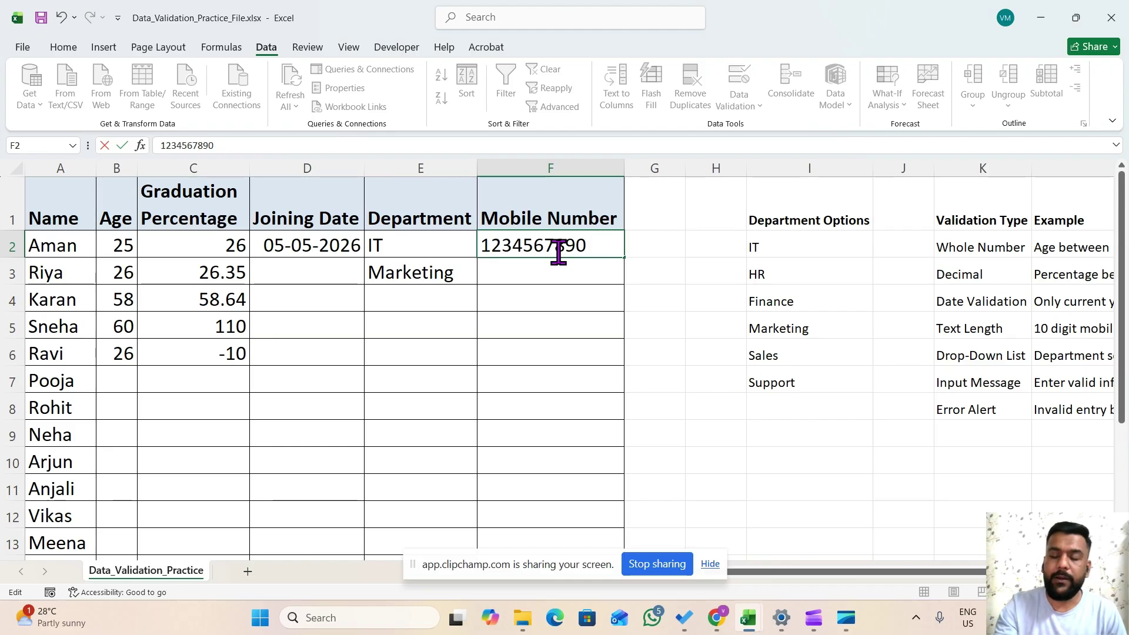
key(Return)
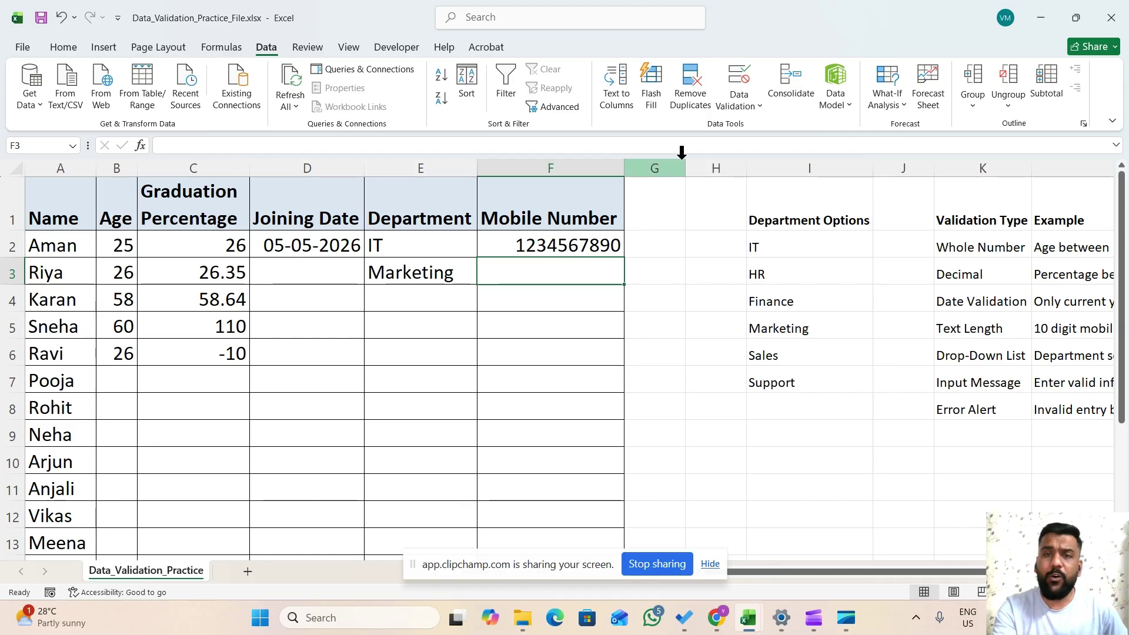
Step: Start a data validation input message for cell F3 with the title "Enter Mobile NUmber"
click(756, 107)
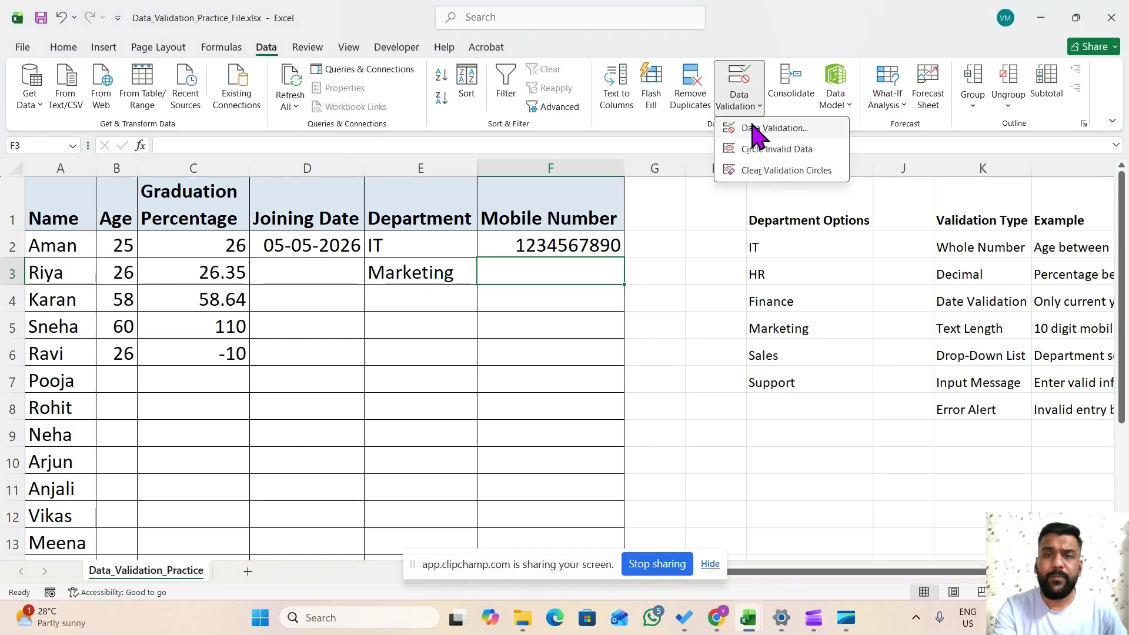
click(758, 129)
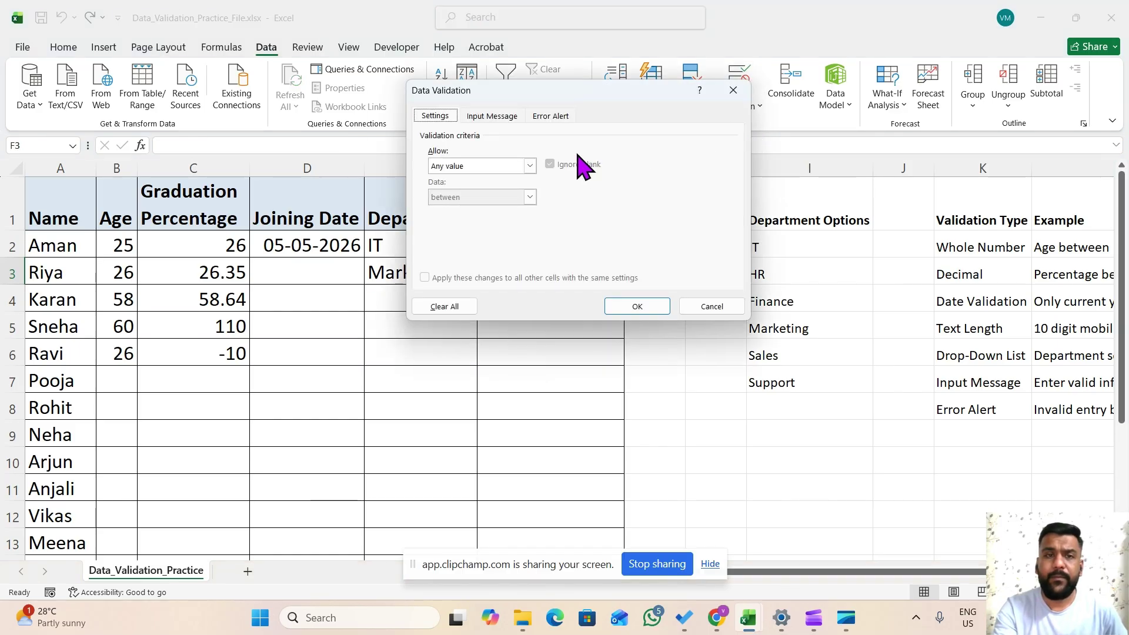
click(502, 116)
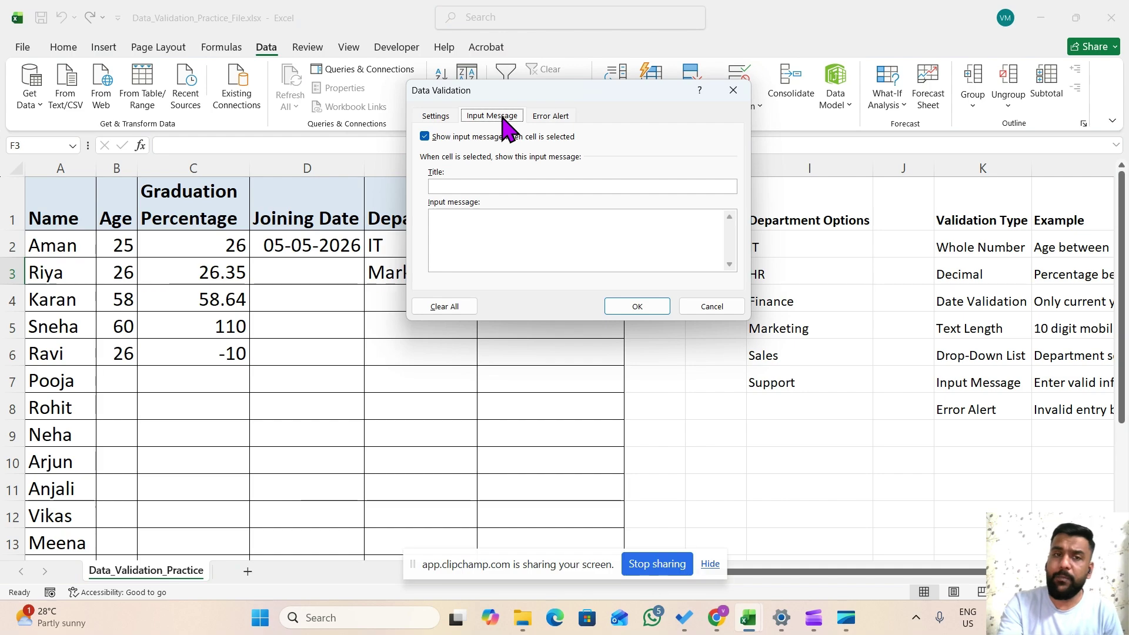
click(463, 187)
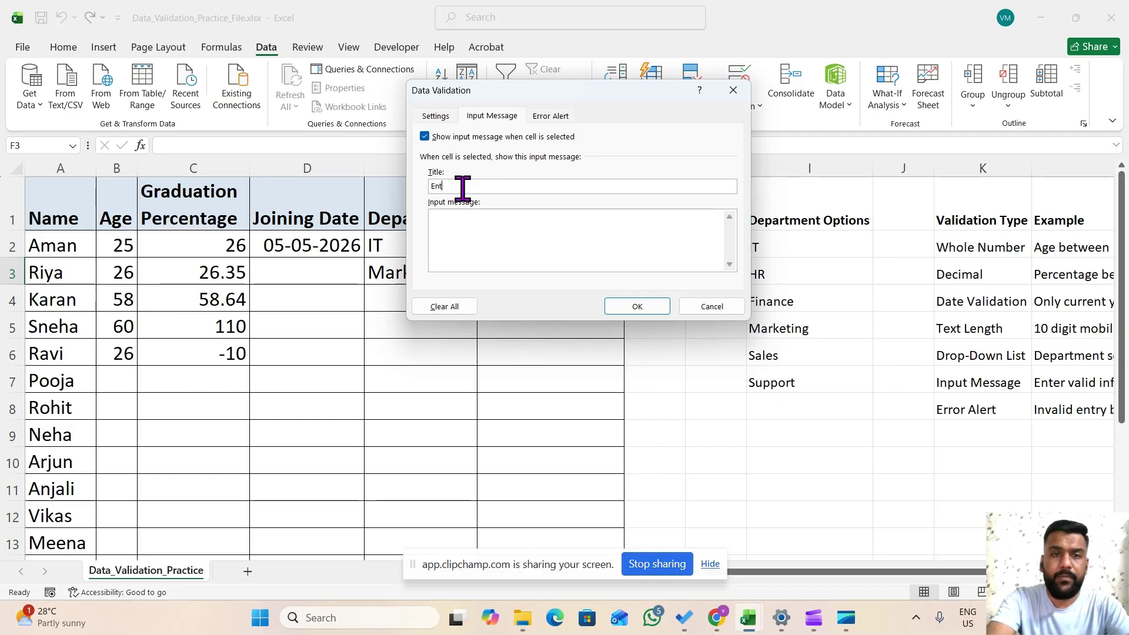
text(Enter)
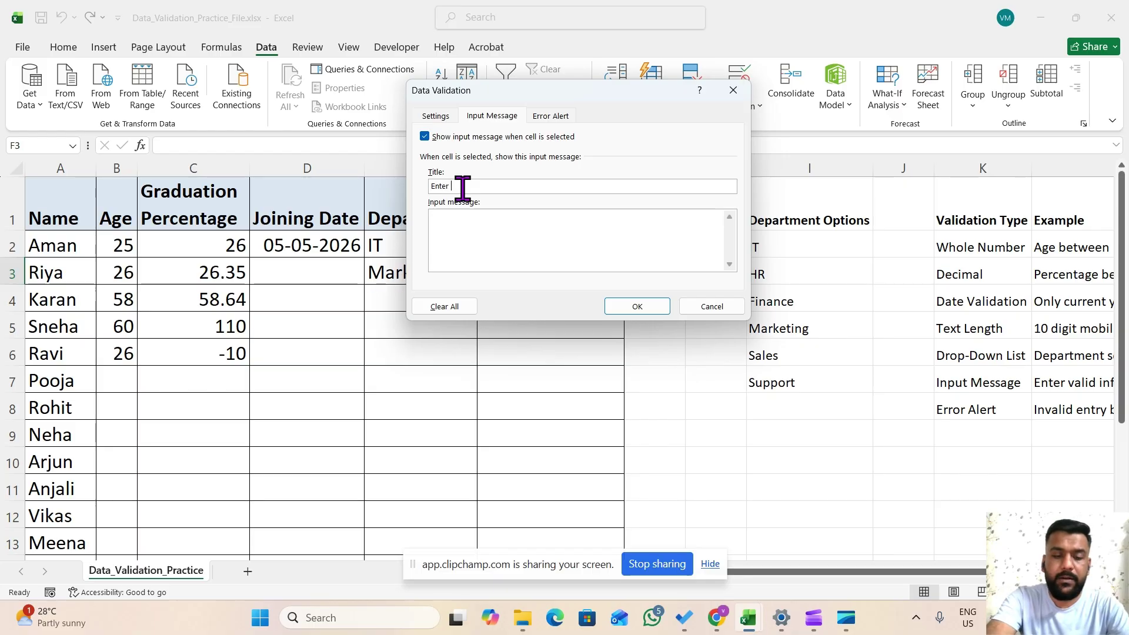
text( Mo)
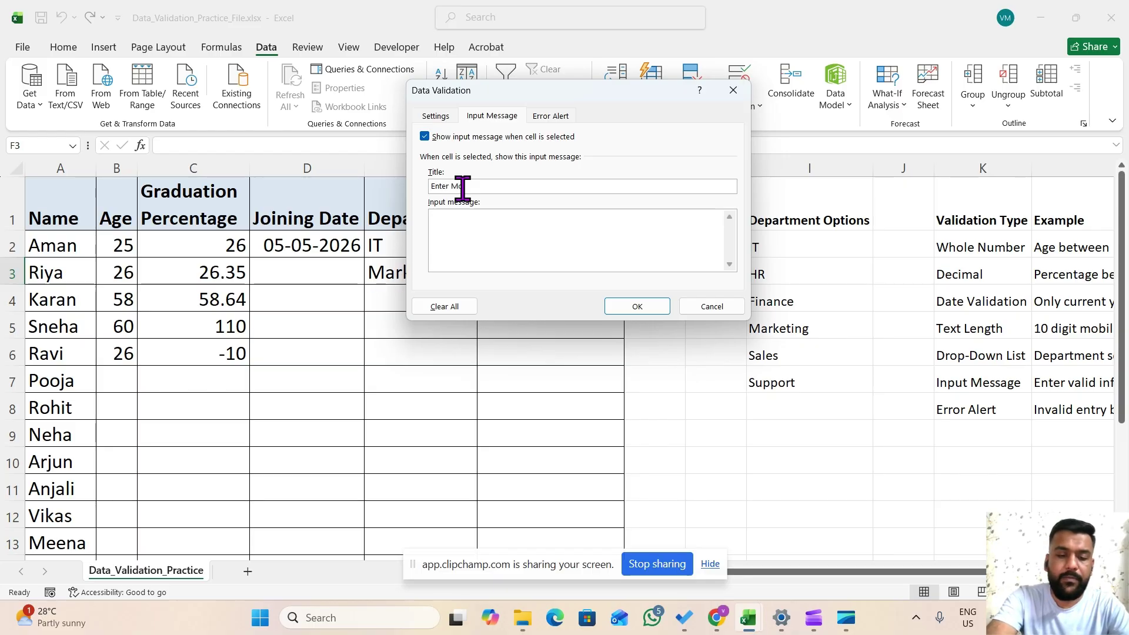
text(bile )
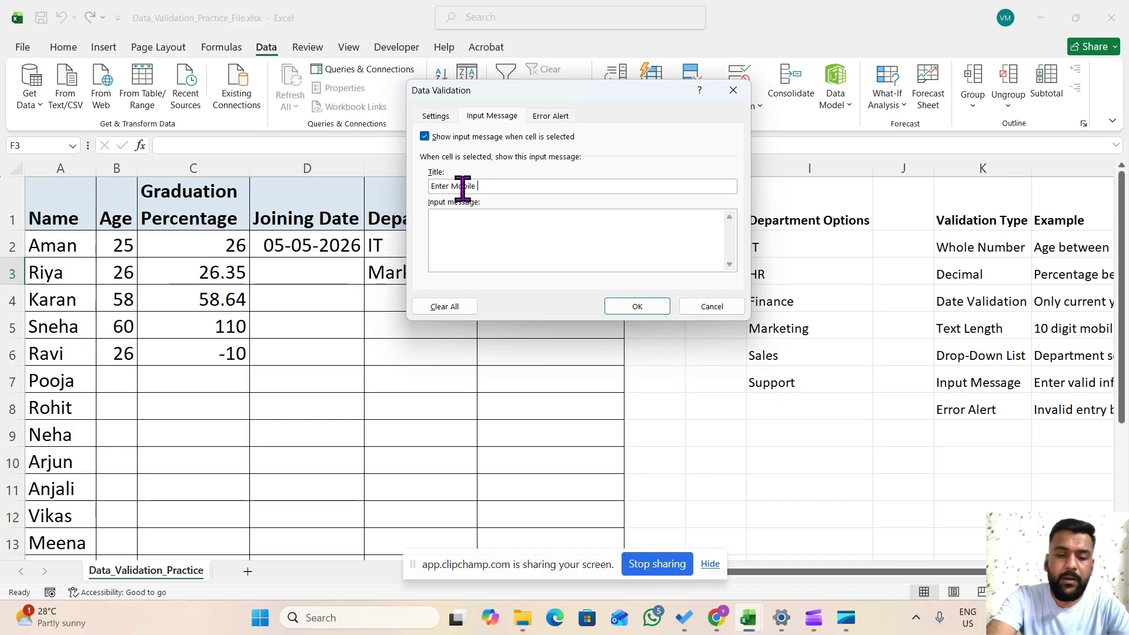
text(NUmber)
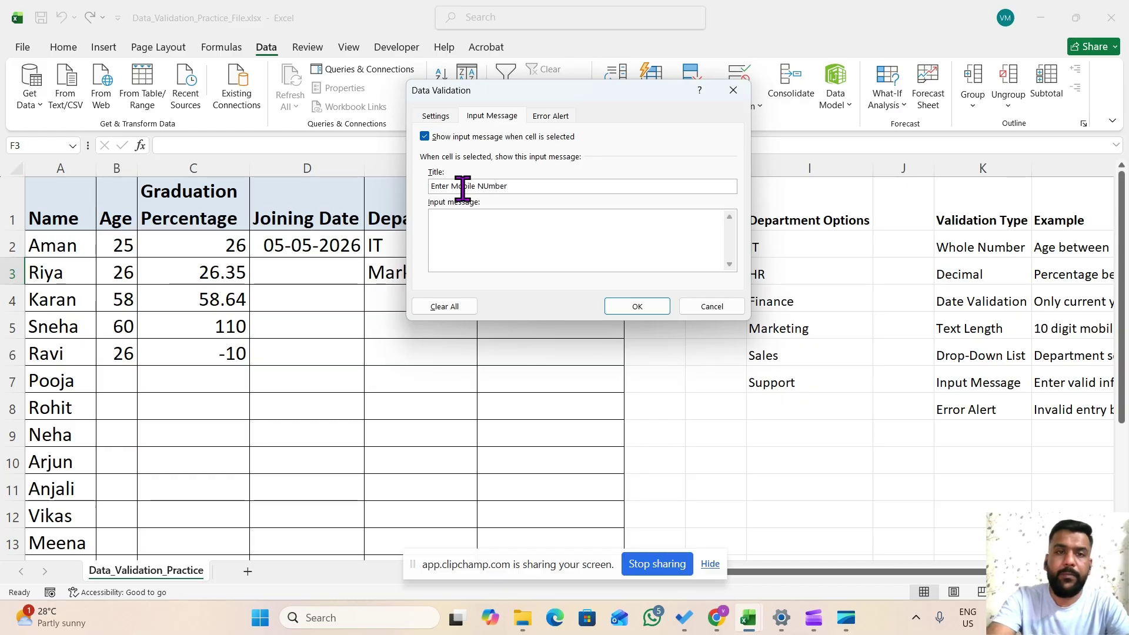
Step: Set the input message text to "Mobile Number should be 10 digits" and apply the validation to cell F3
click(461, 229)
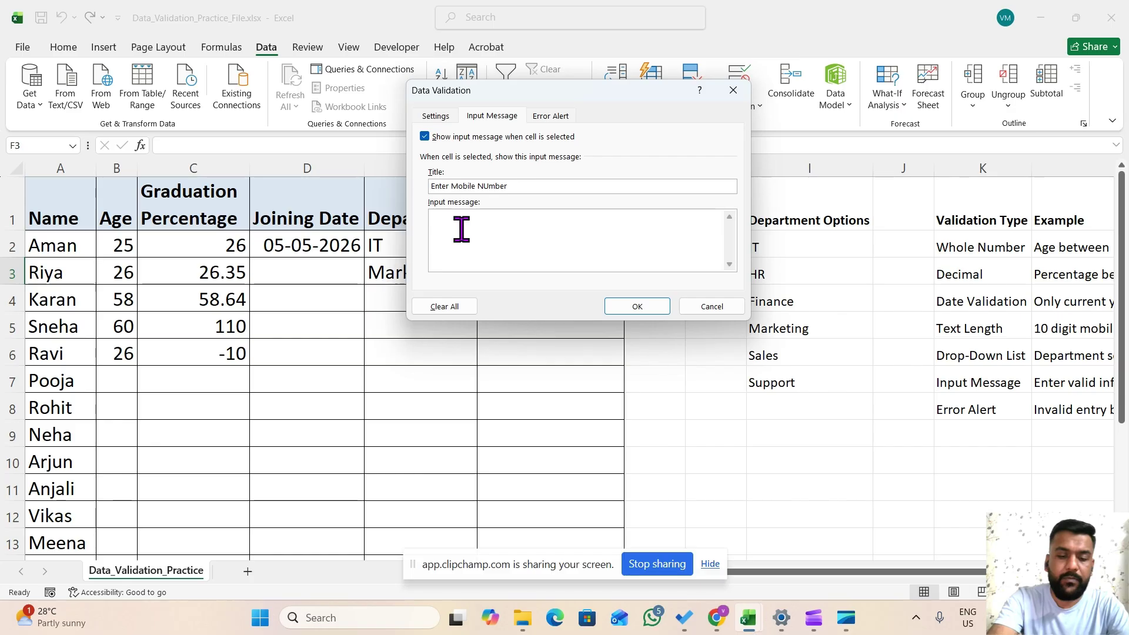
text(Mobile)
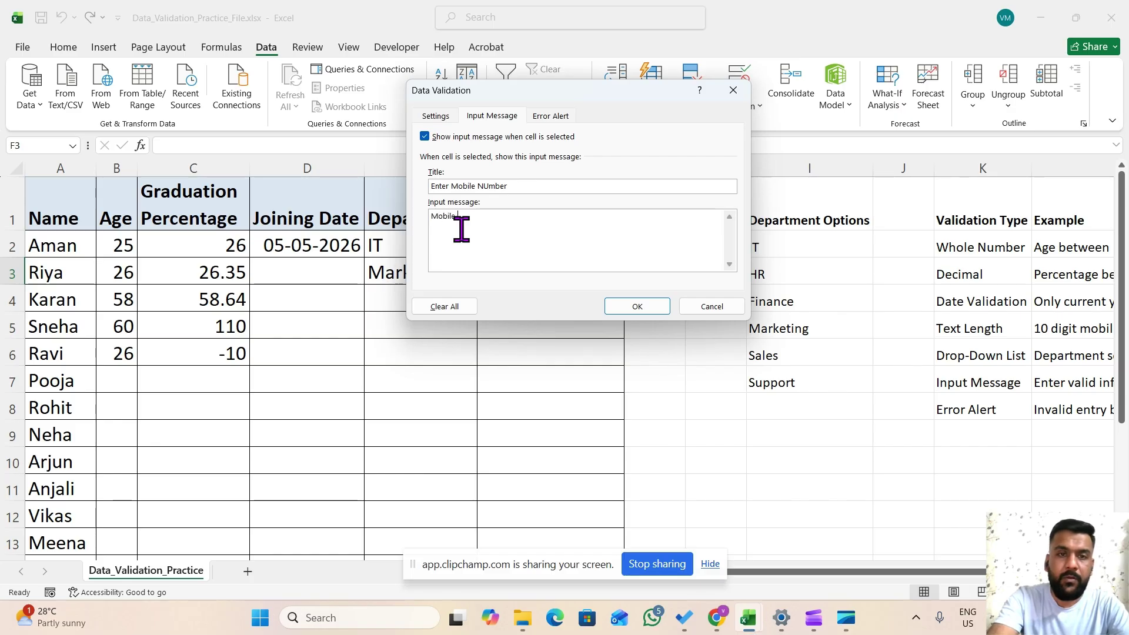
text( Nu)
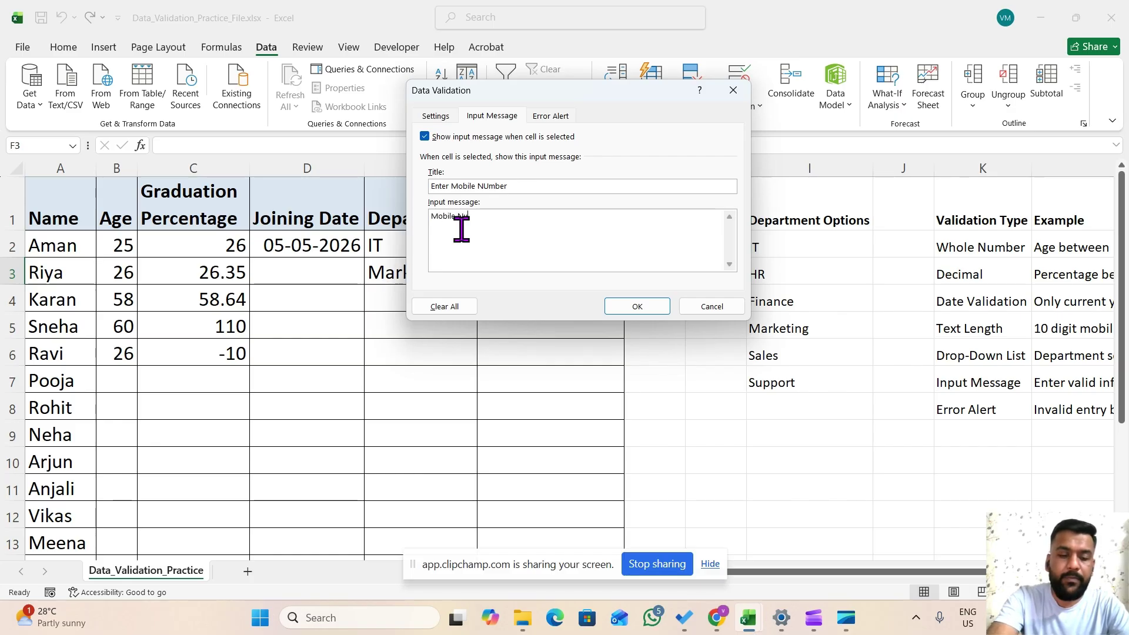
text(mber)
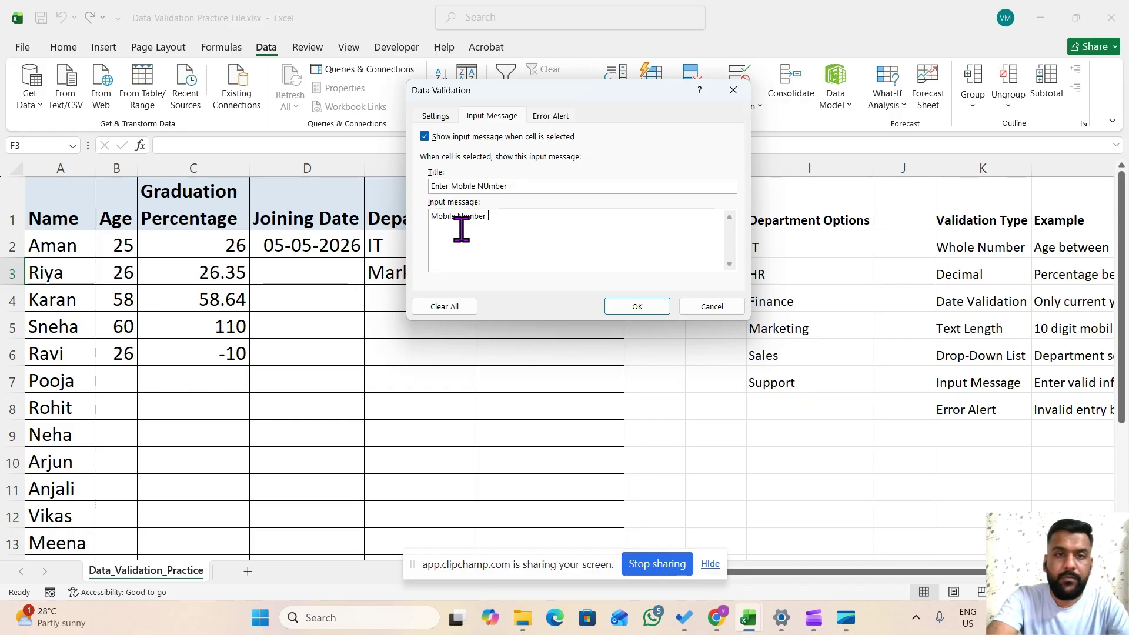
text(s)
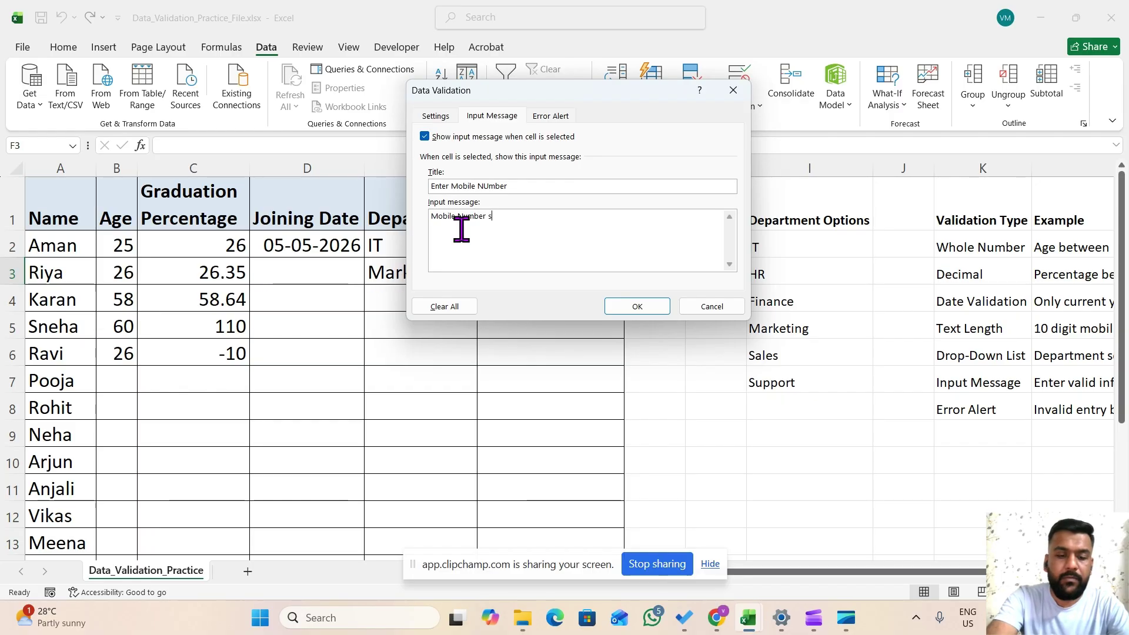
text(hould be )
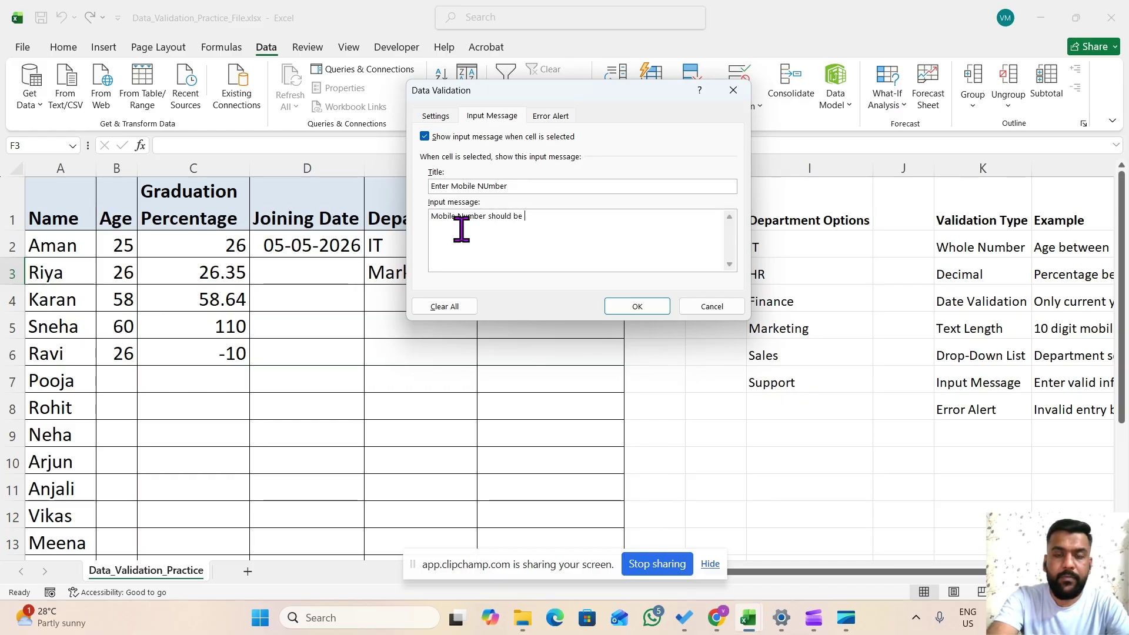
text(10 )
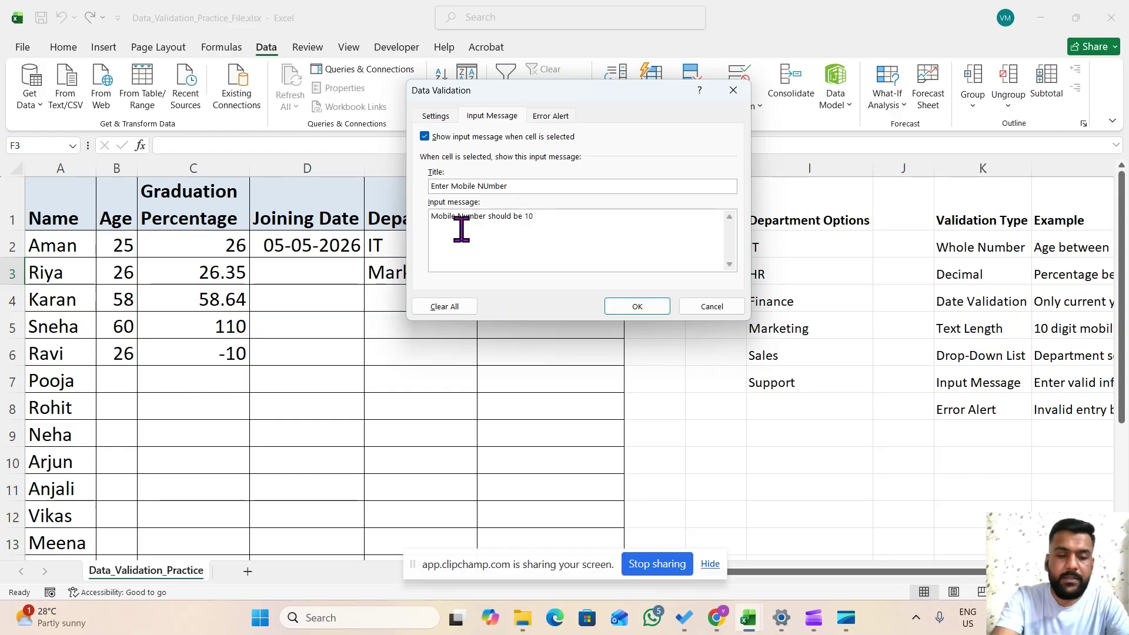
text(digits)
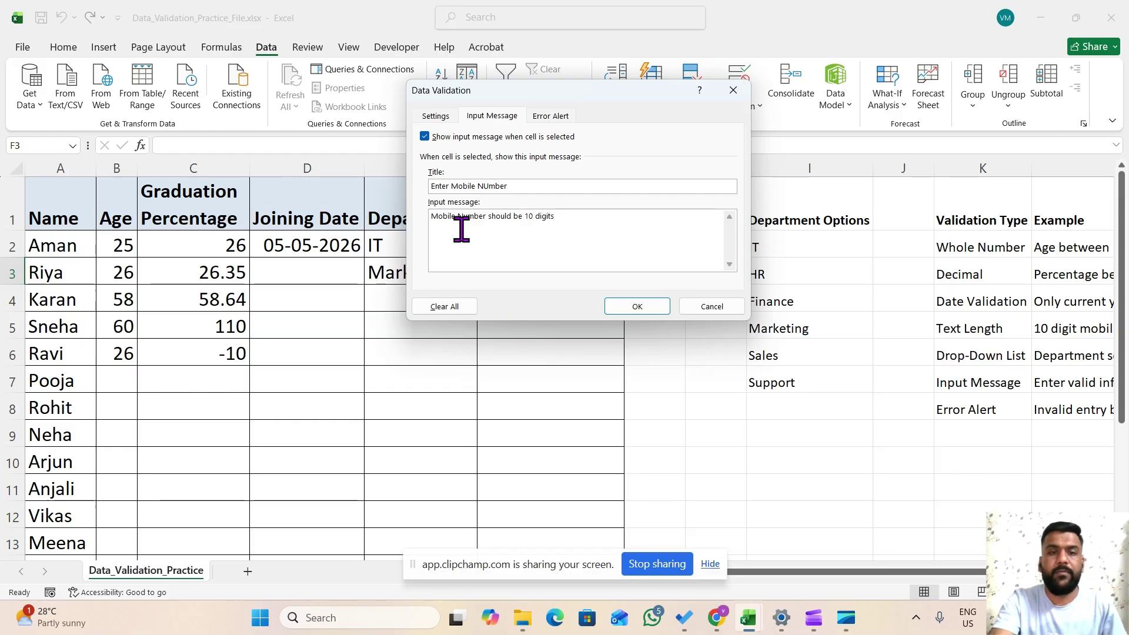
click(617, 308)
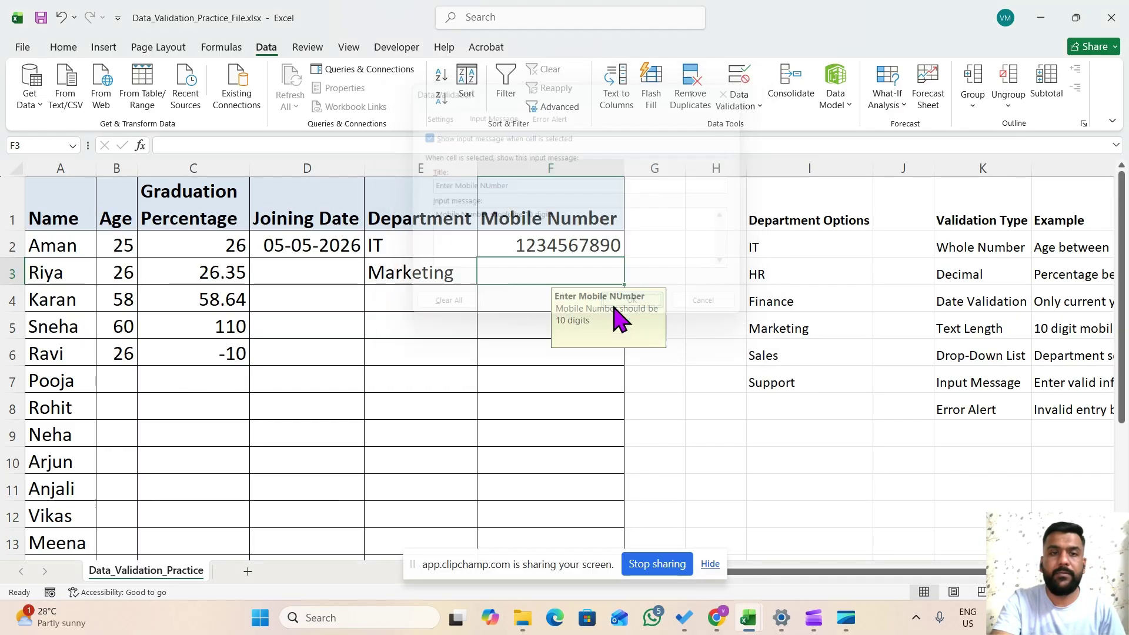
Step: Move down the Mobile Number column to F9 and reselect cell F3 to view its input message
key(Down)
key(Down)
key(Down)
key(Down)
key(Down)
key(Down)
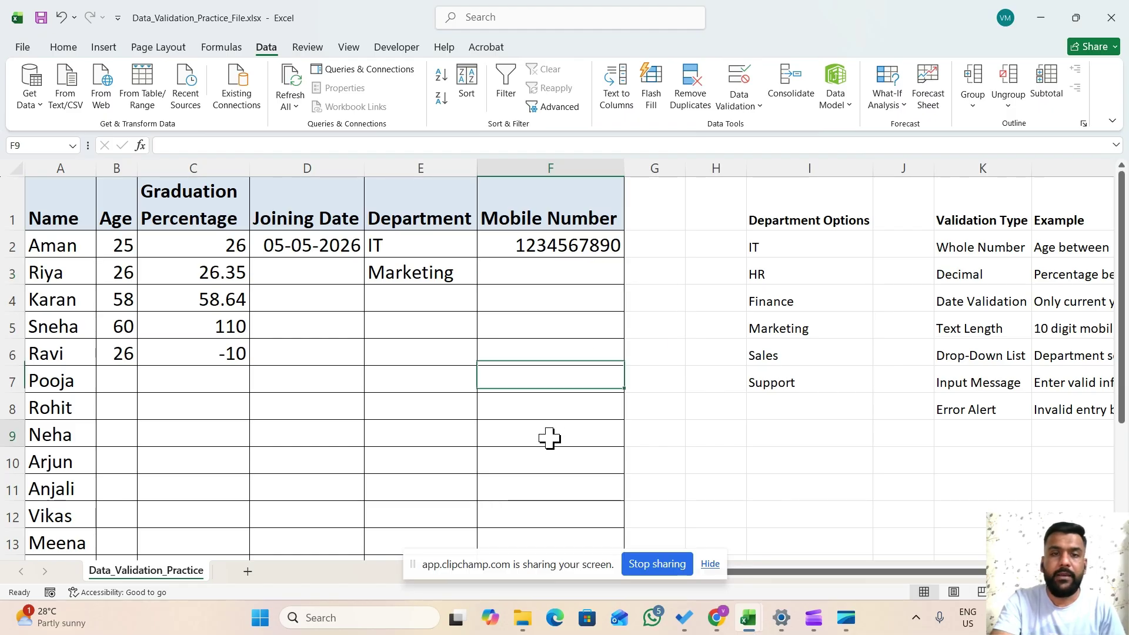
click(539, 276)
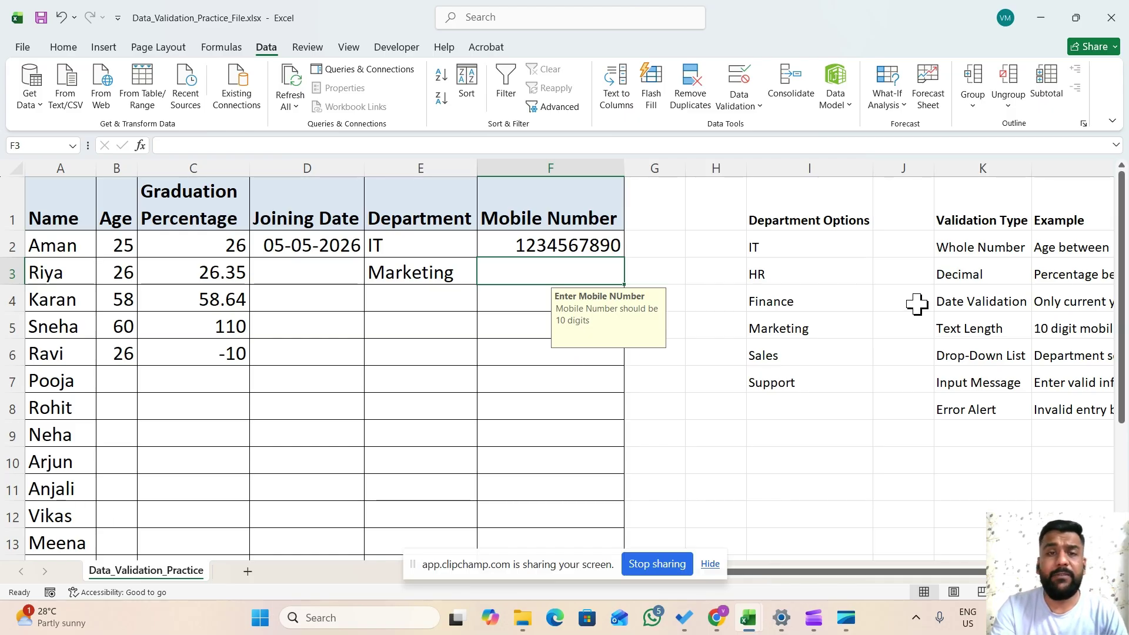
Step: Review the Validation Type list from Whole Number in K2 down to Error Alert in K8
click(970, 249)
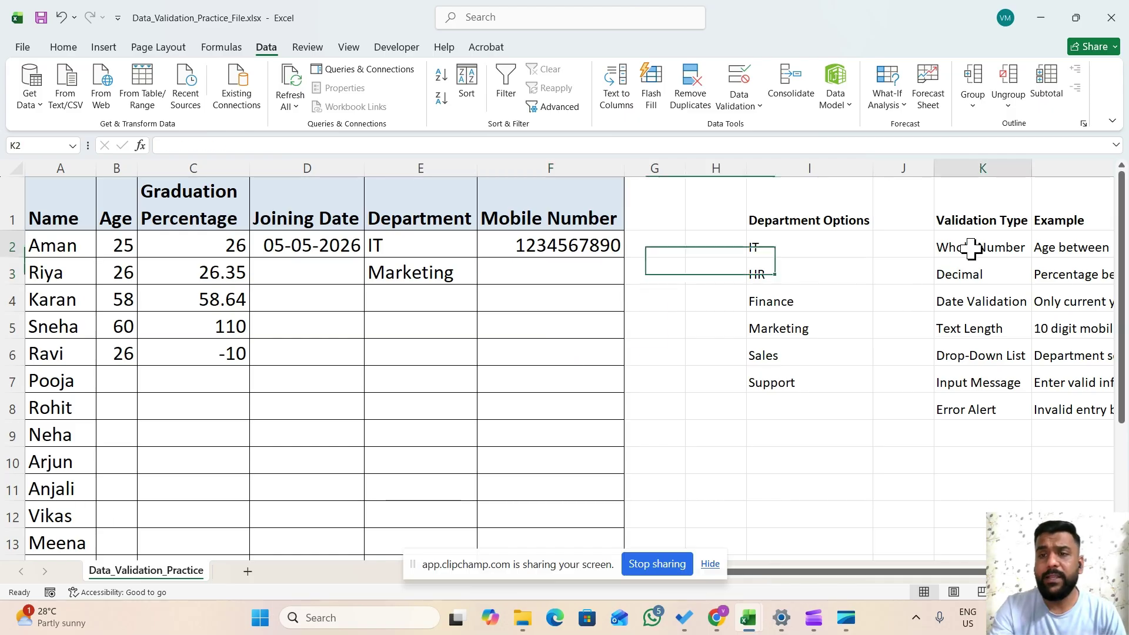
key(Down)
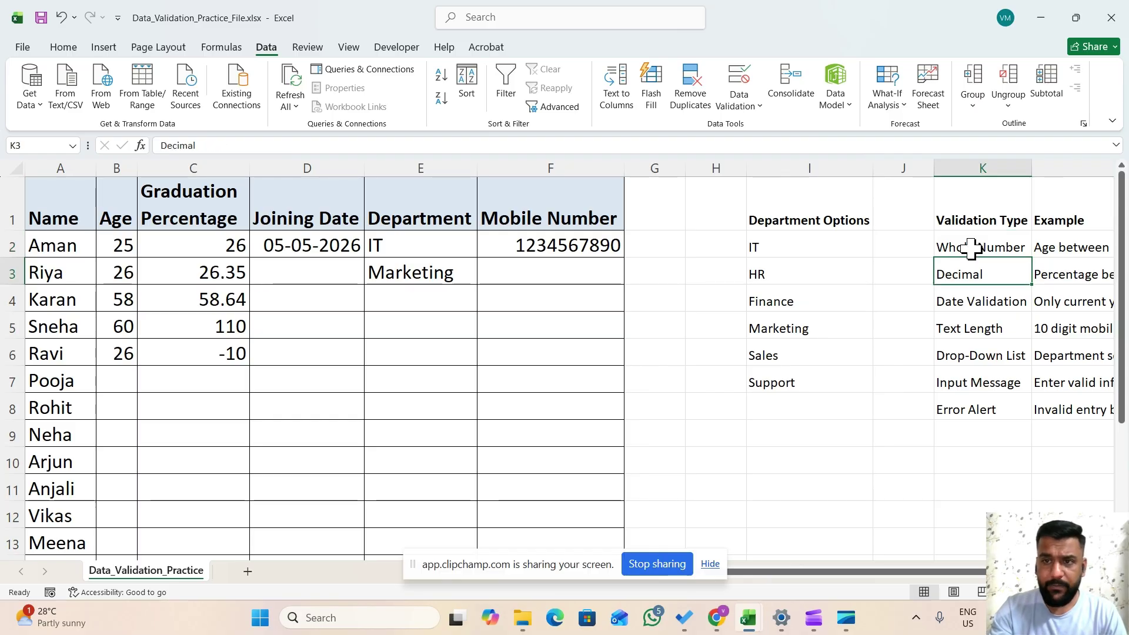
key(Down)
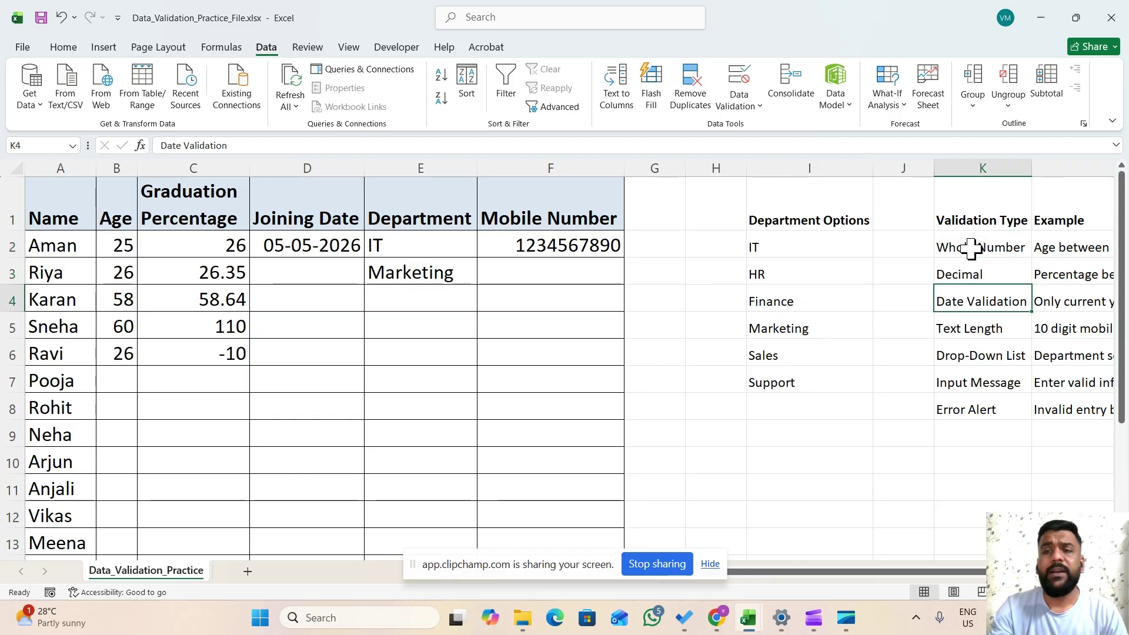
key(Down)
key(Down)
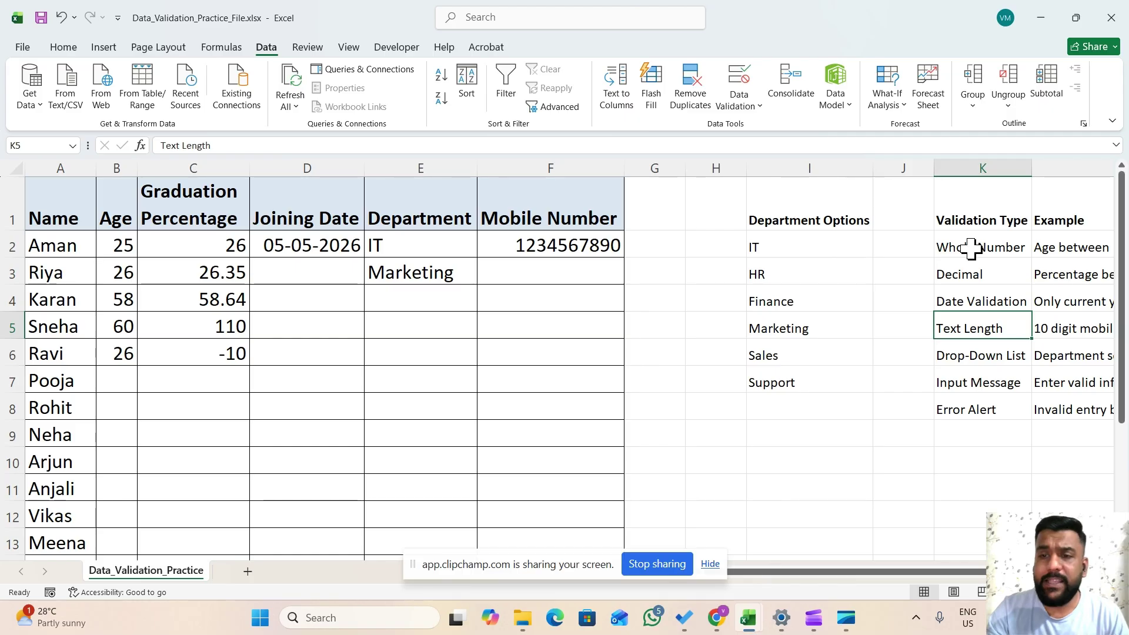
key(Down)
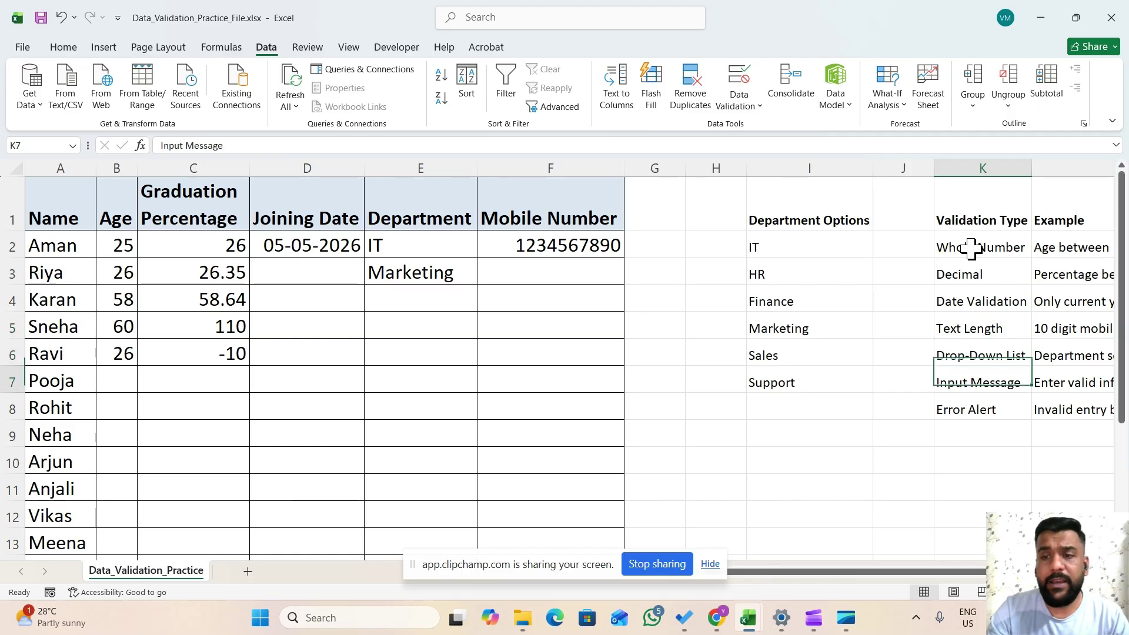
key(Down)
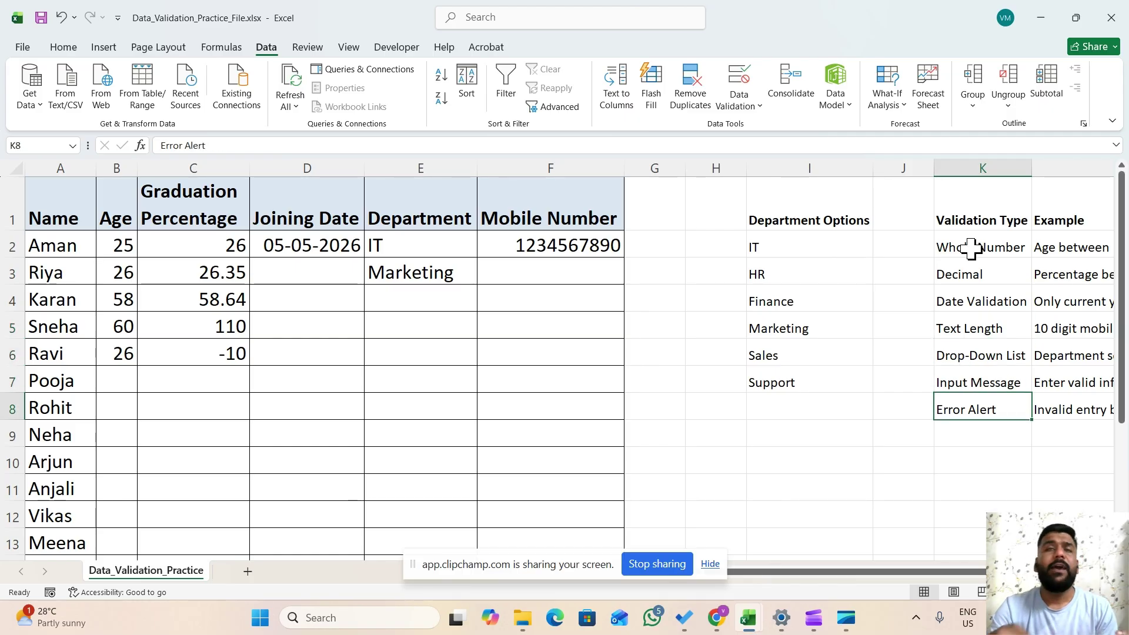